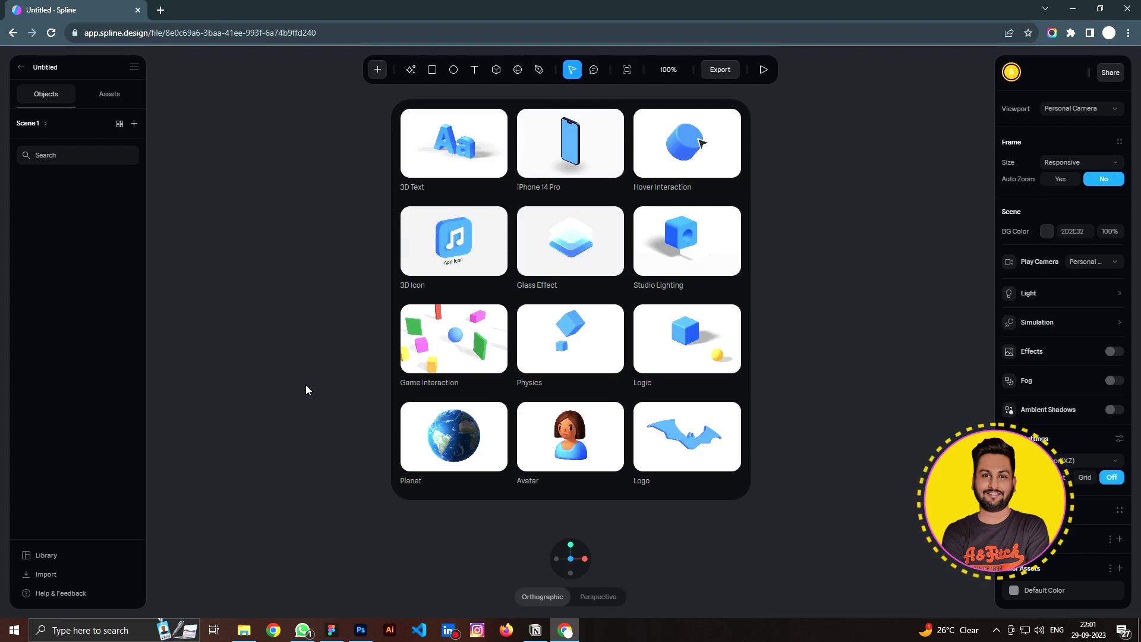
Close the starter template gallery to get a blank scene with the default camera
click(306, 390)
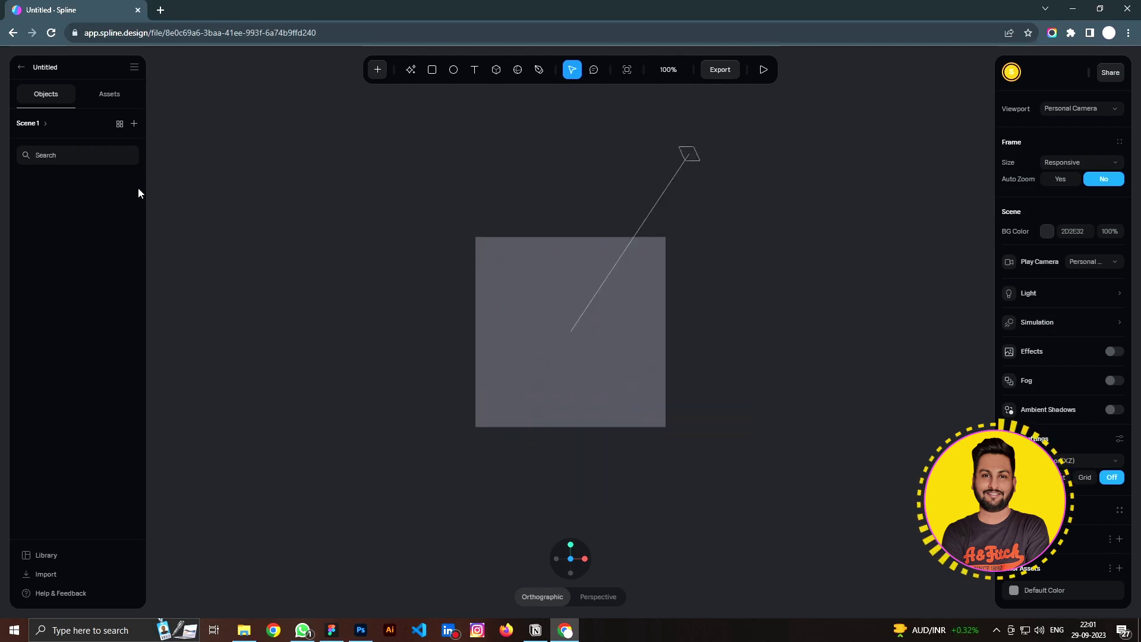
Delete the default grey square and the directional light from the scene
click(533, 288)
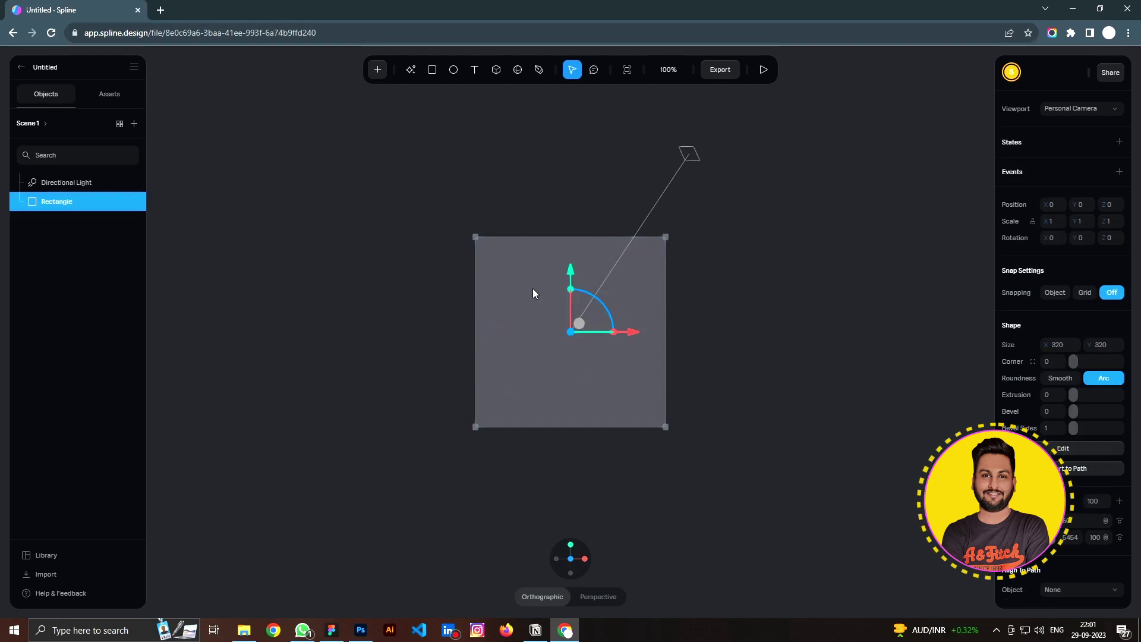
key(Delete)
click(74, 181)
key(Delete)
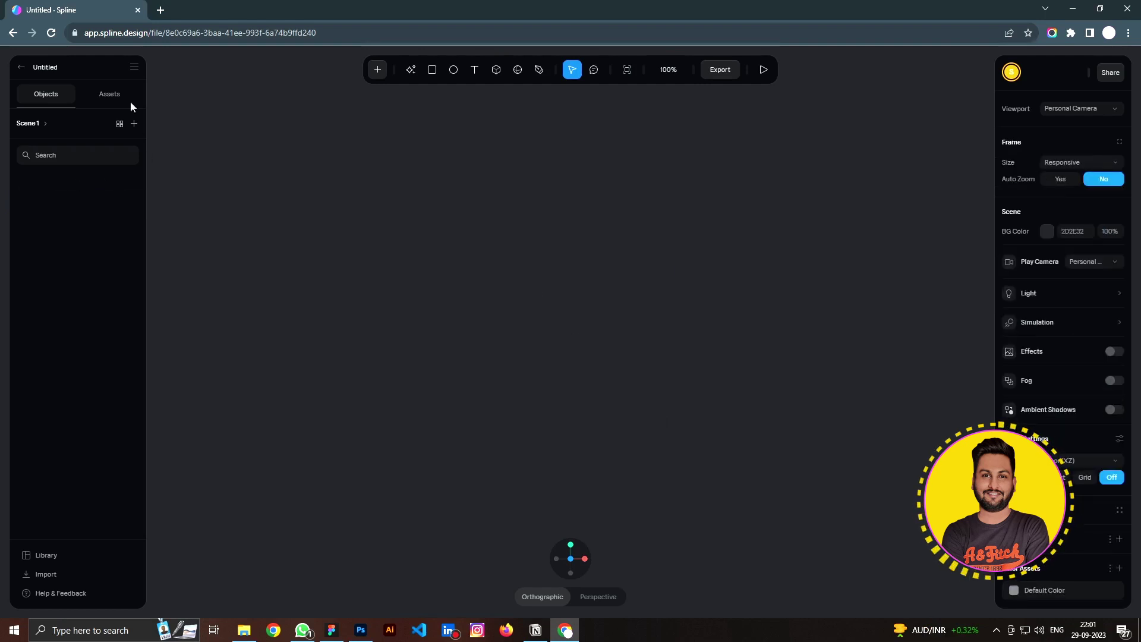
Import the maserati-ghibli-hybrid-2021 3D model from the source folder
click(133, 70)
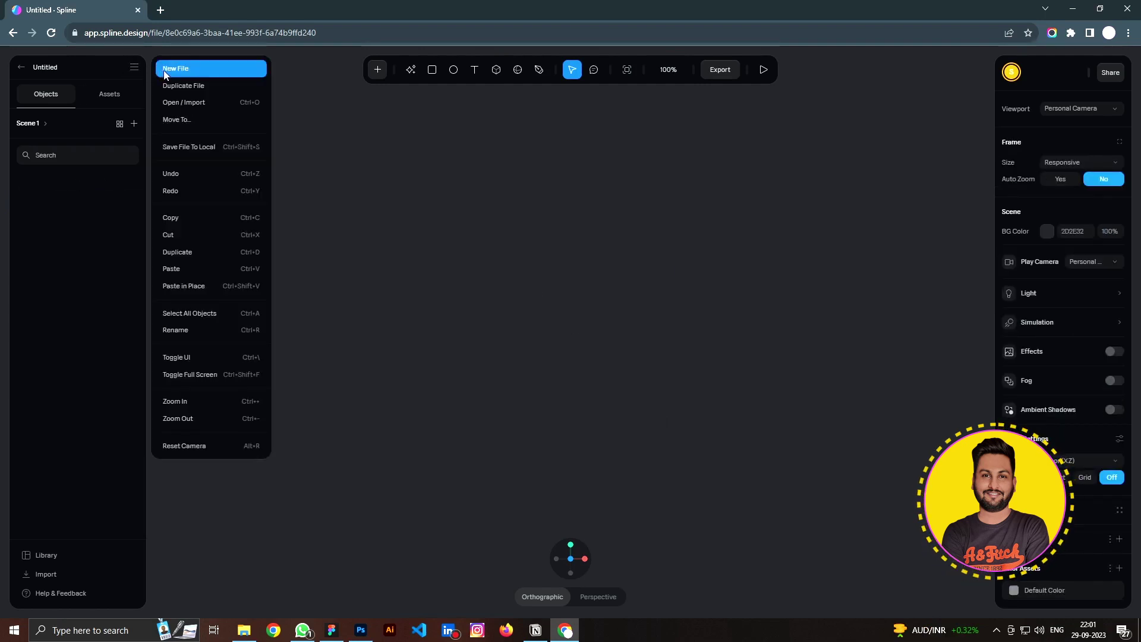
click(185, 103)
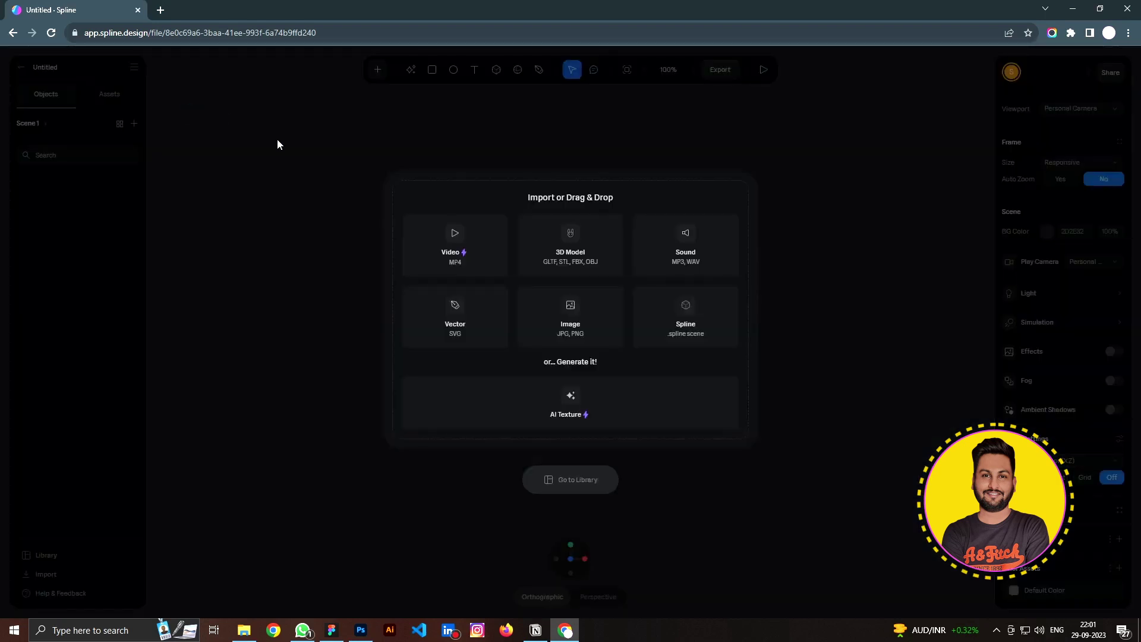
click(557, 259)
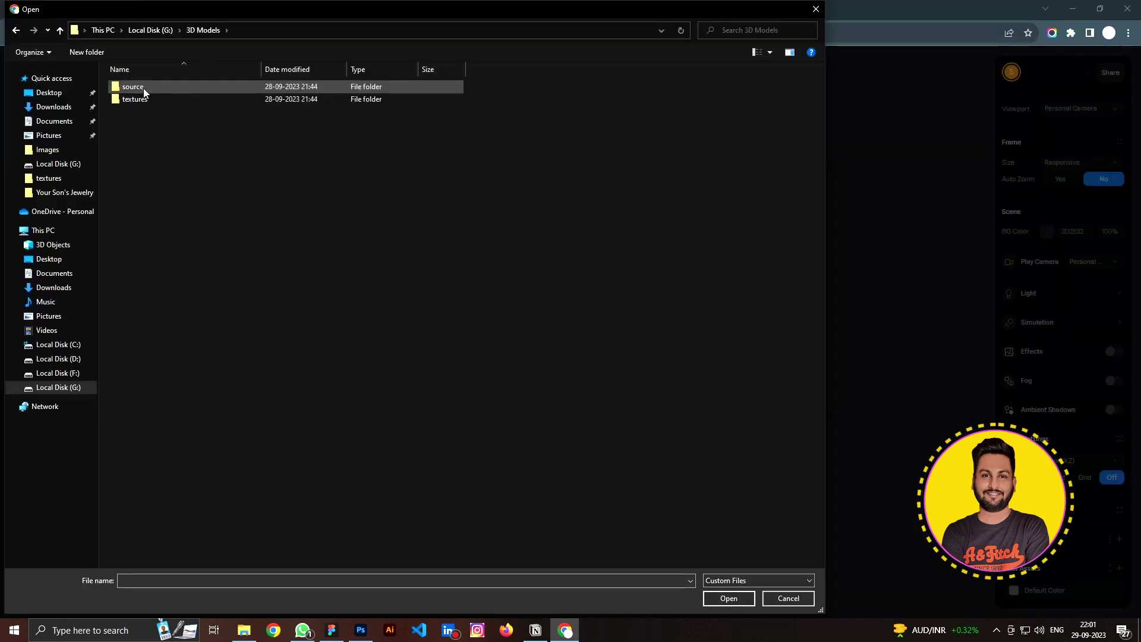
double_click(144, 88)
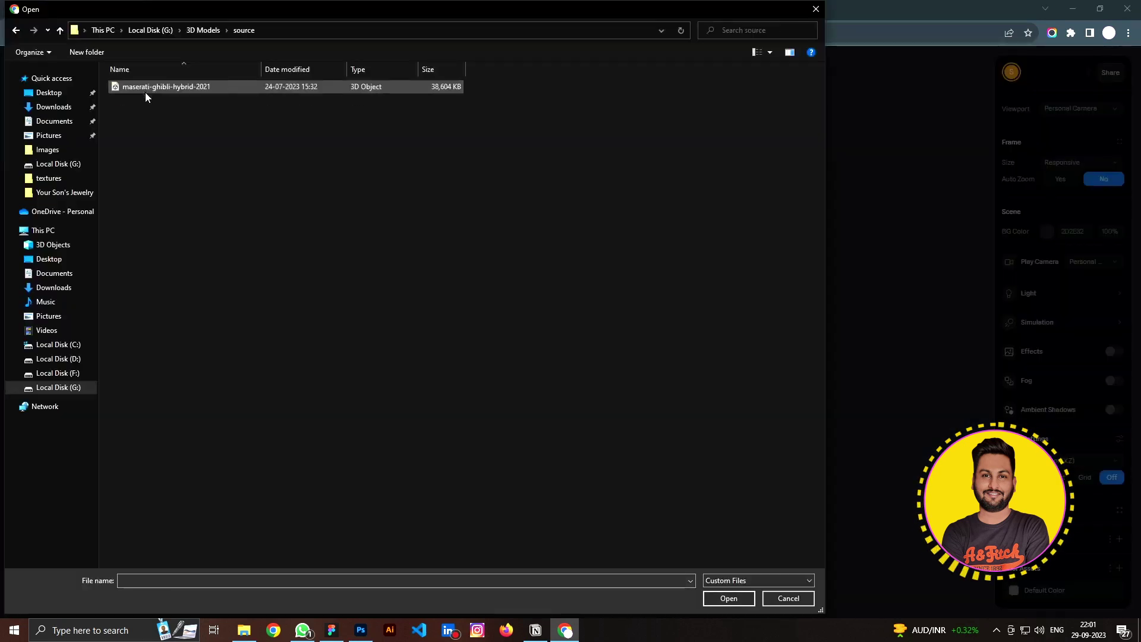
double_click(151, 90)
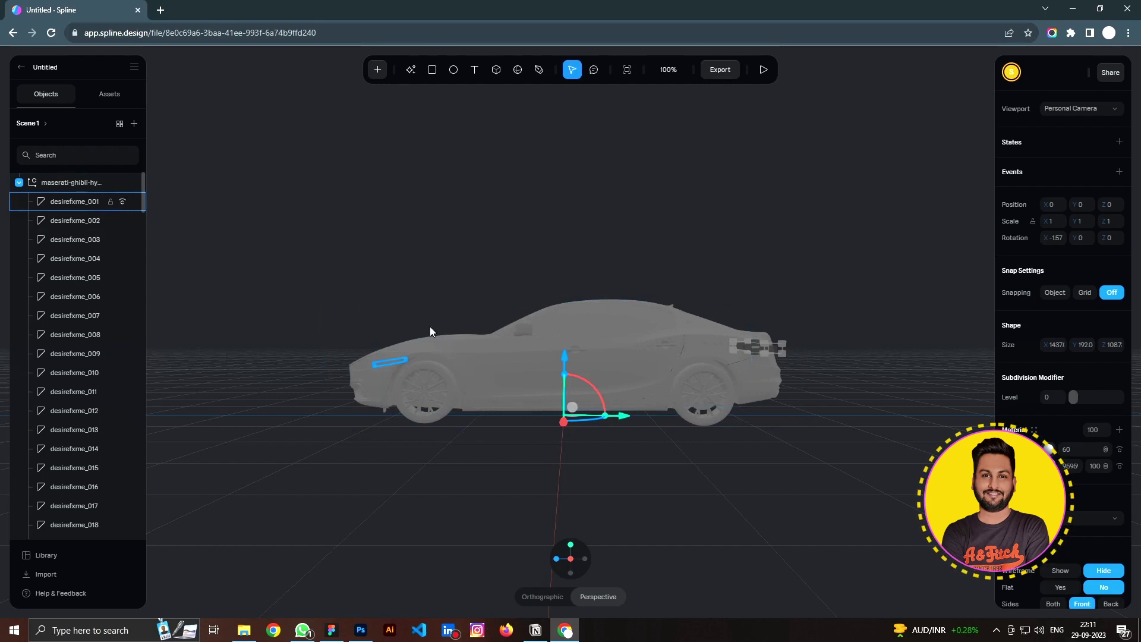
Select the car's window part desirefxme_079, then hide it and show it again
click(487, 373)
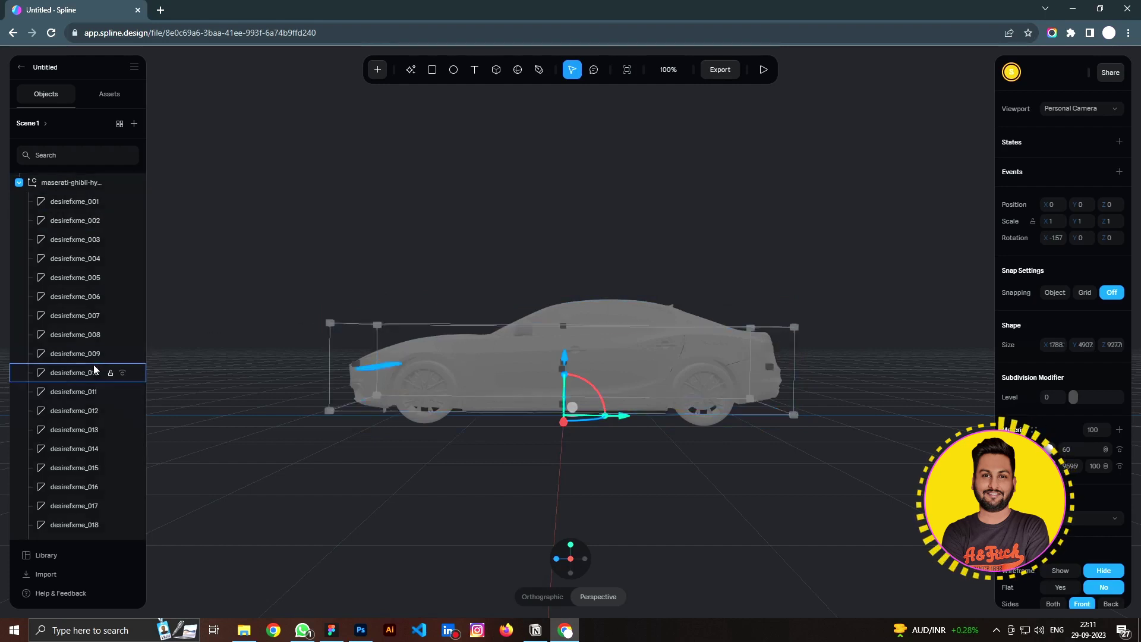
scroll(92, 369, down, 15)
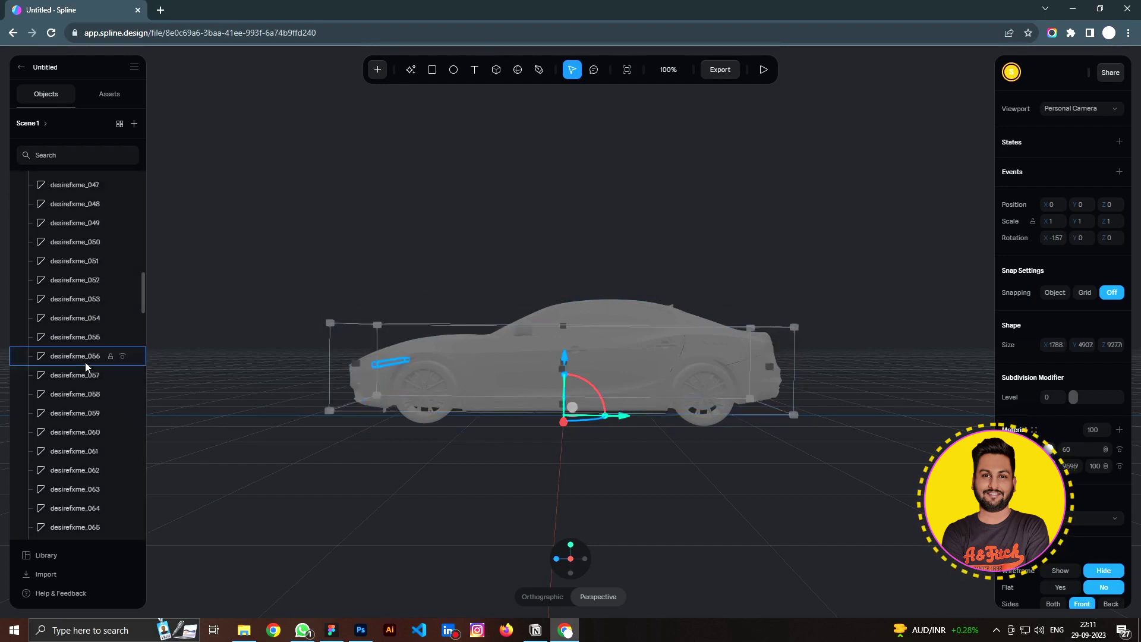
scroll(86, 367, down, 10)
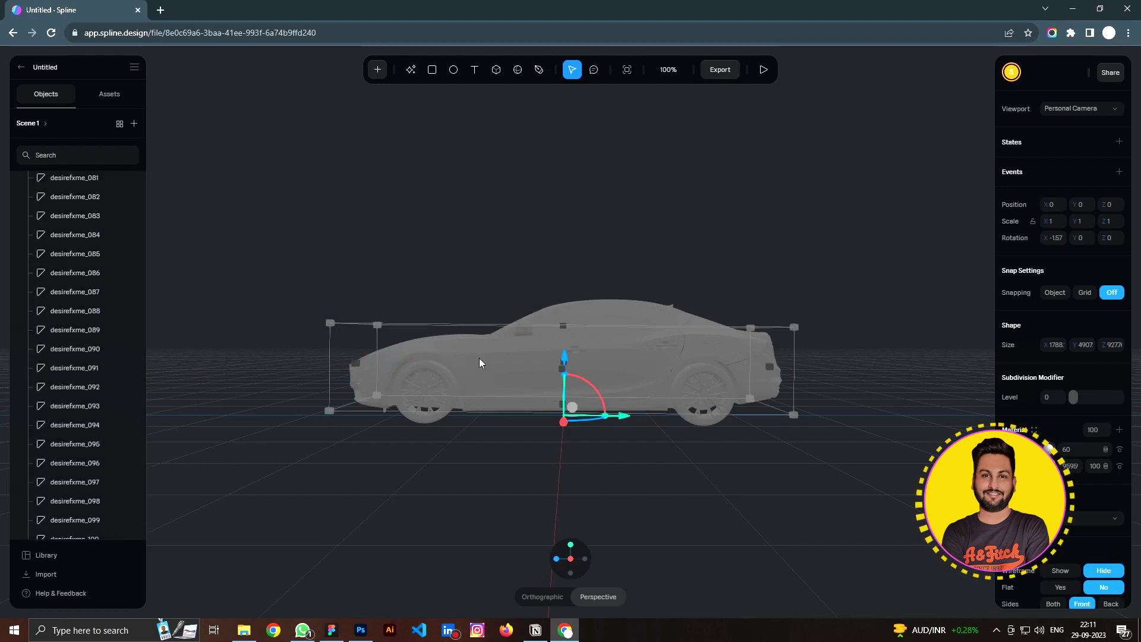
click(574, 310)
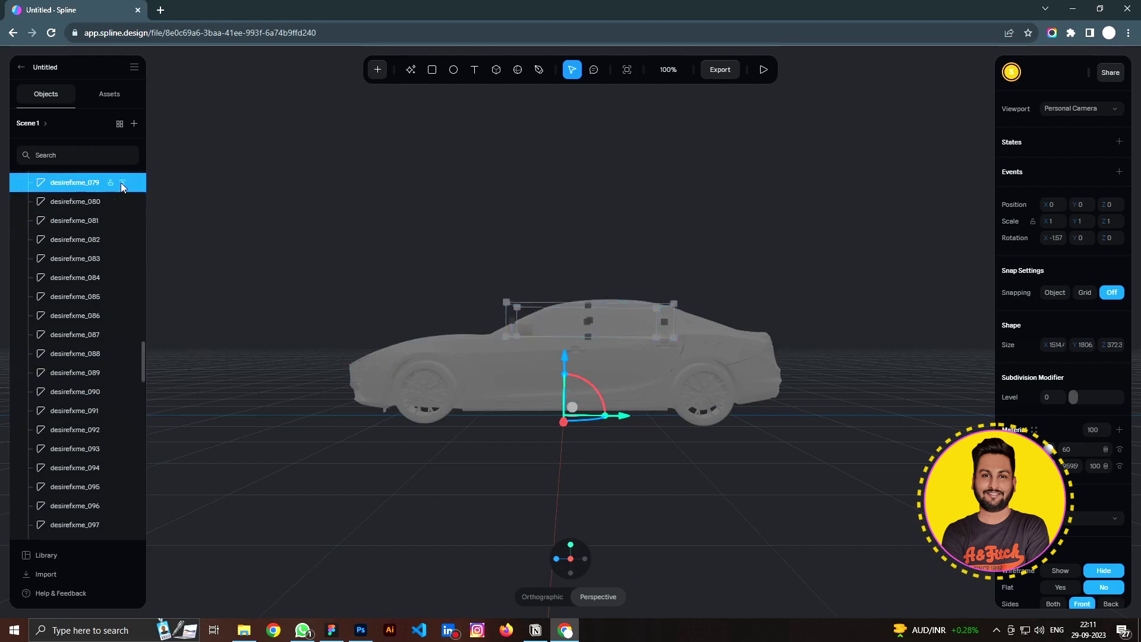
click(122, 183)
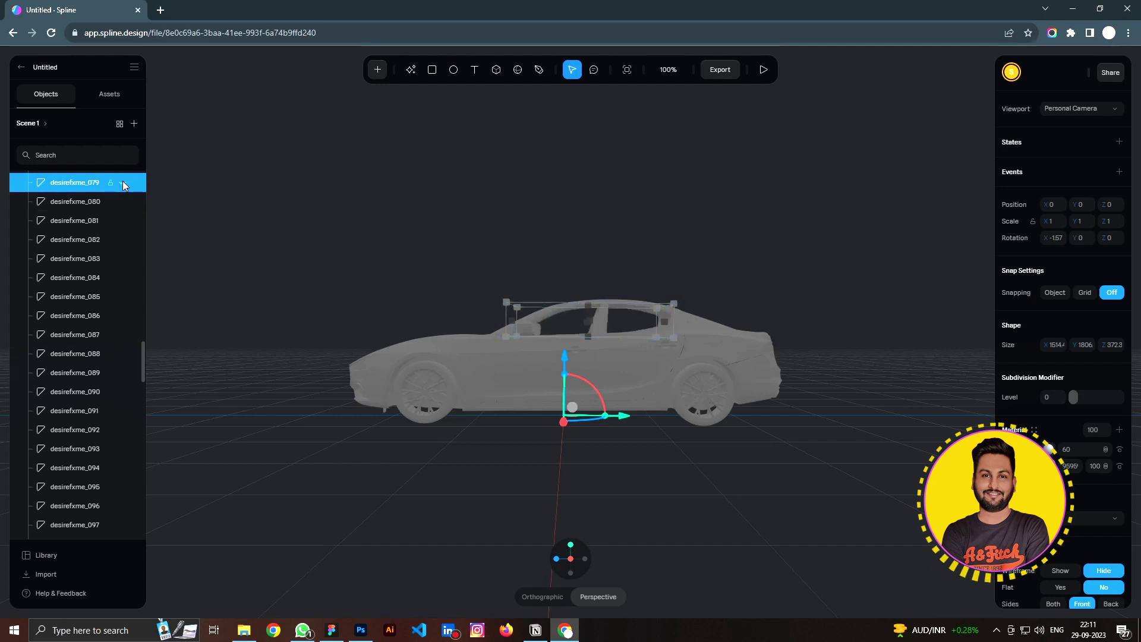
click(122, 183)
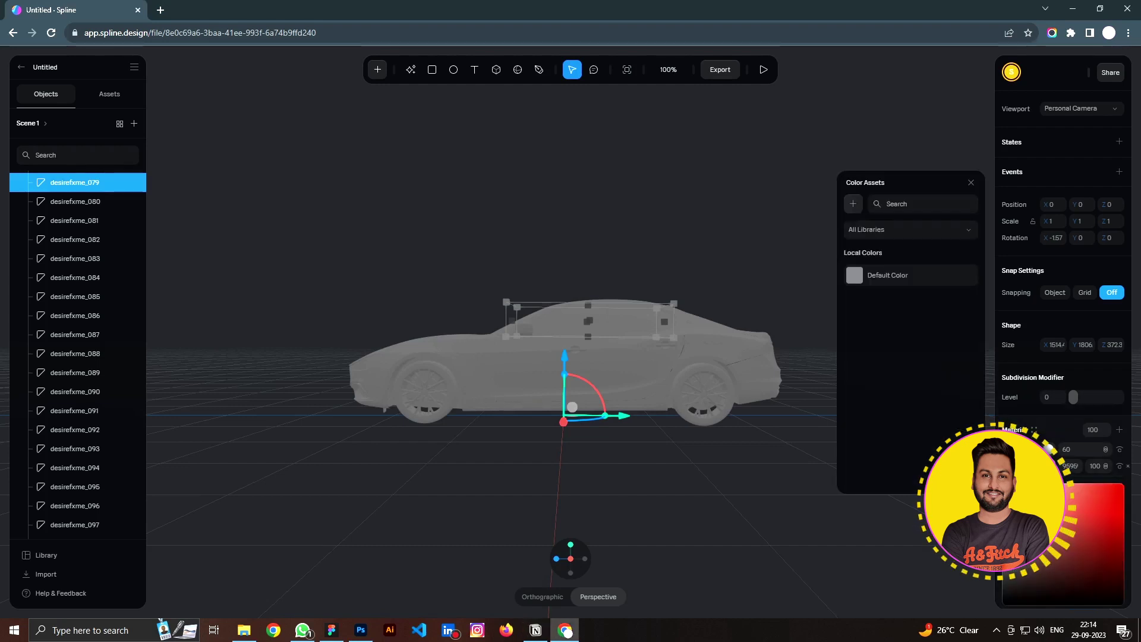
Colour desirefxme_079 near-black and add a material layer to tint the windows, then select the car body
click(1120, 485)
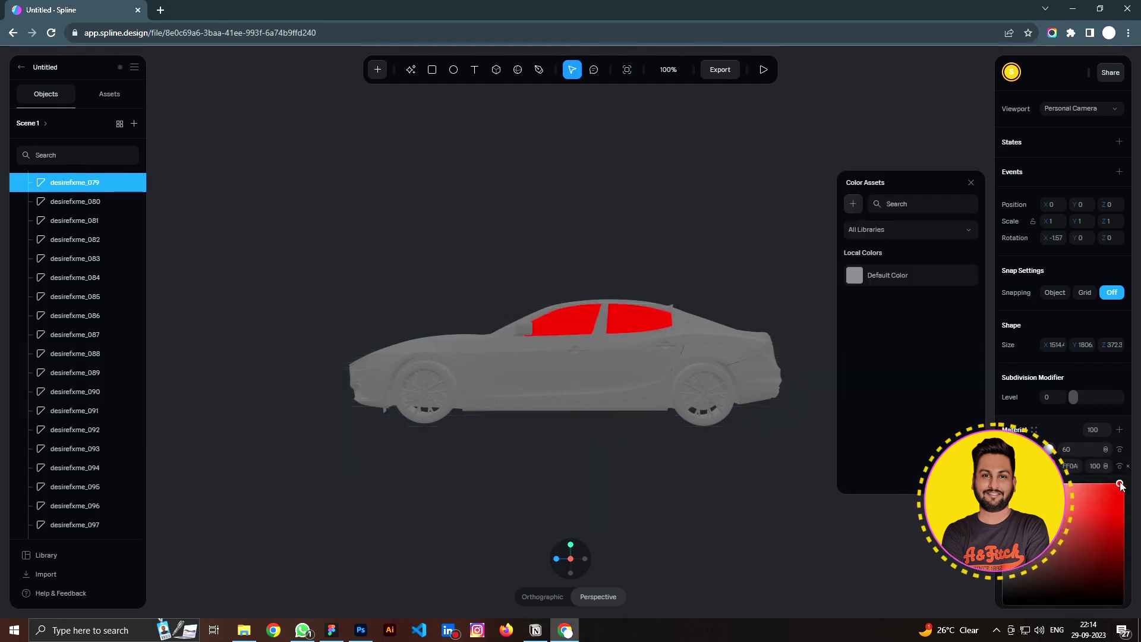
drag(1120, 485, 1002, 602)
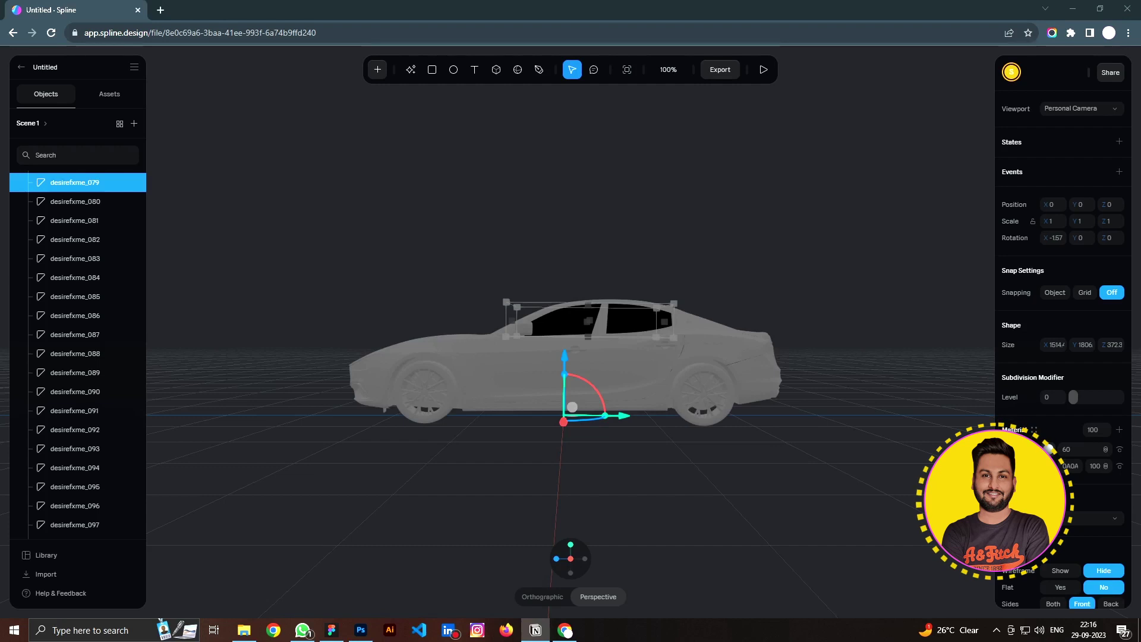
click(1119, 430)
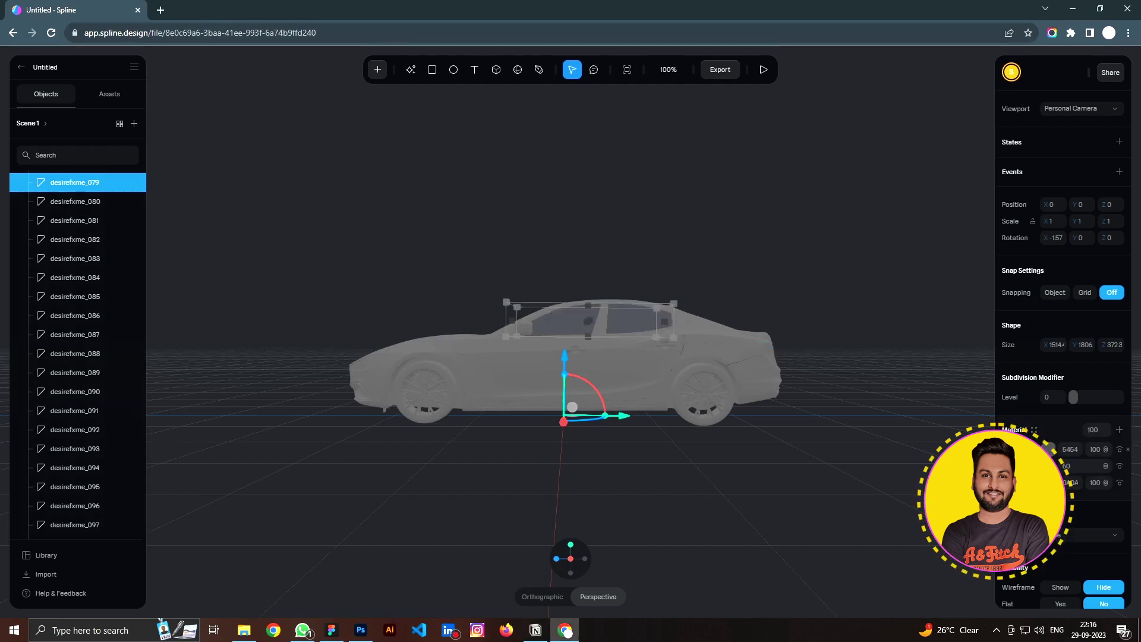
click(1049, 449)
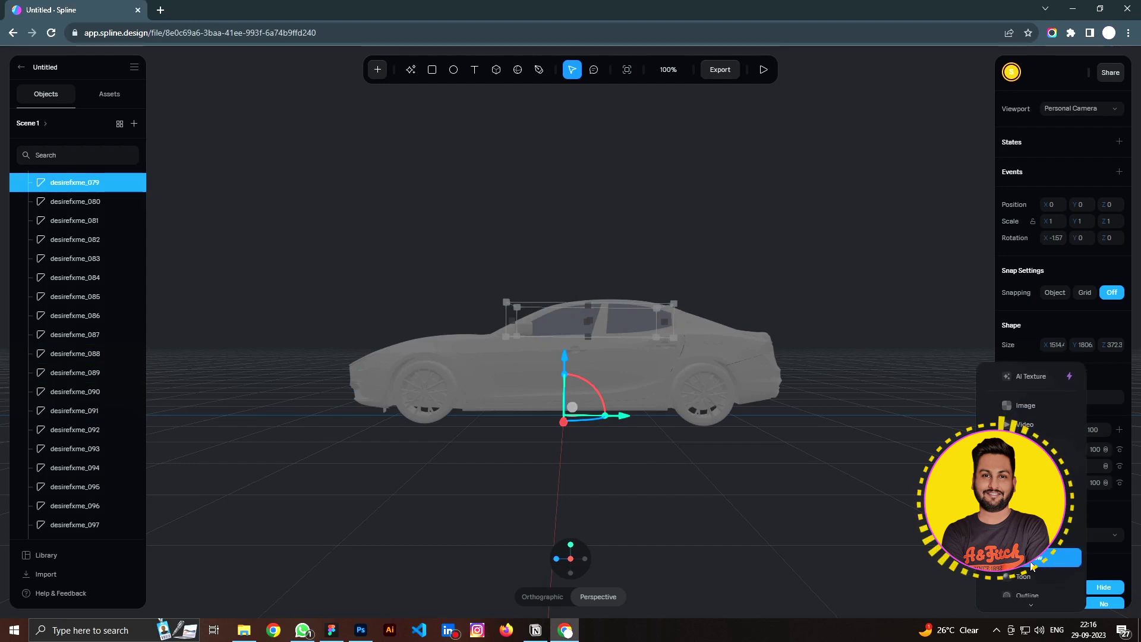
mouse_move(1043, 607)
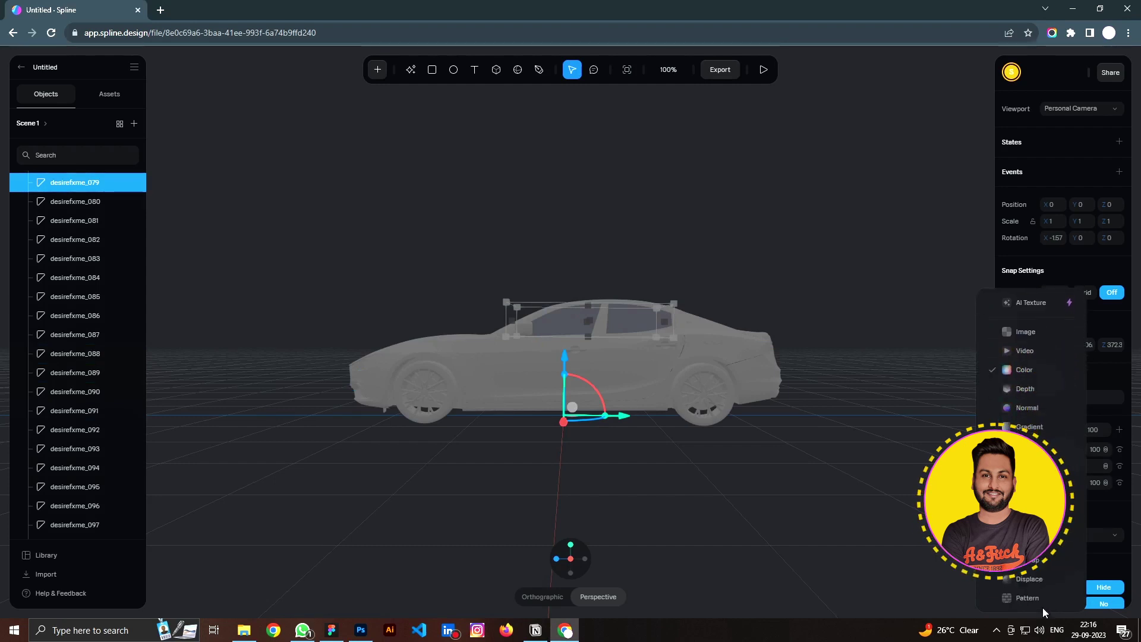
click(1044, 443)
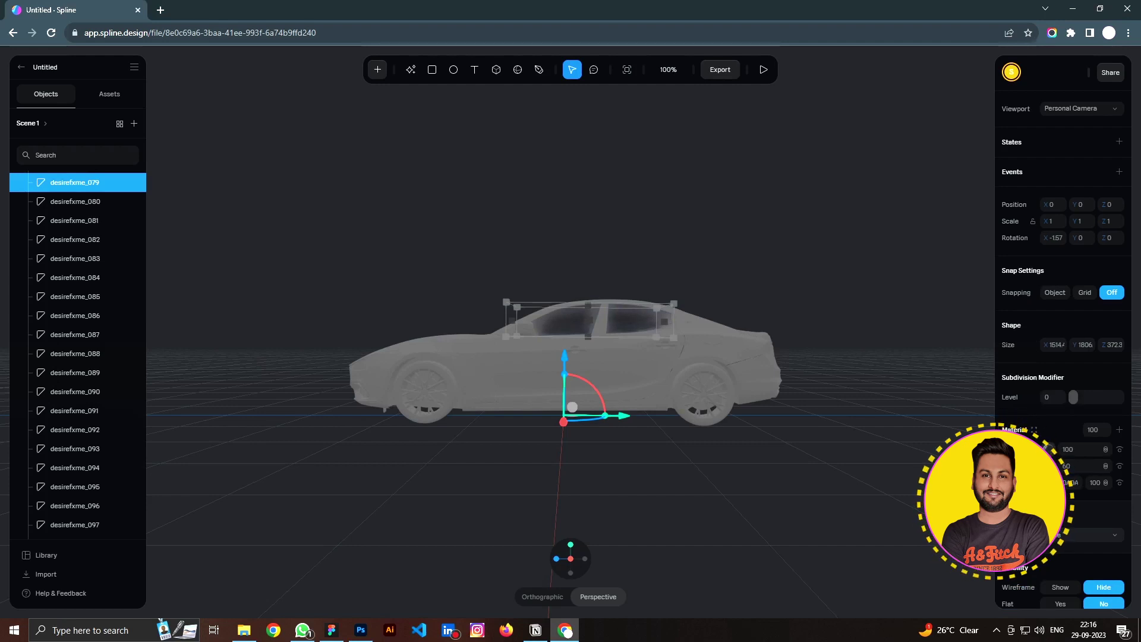
click(430, 392)
click(1049, 449)
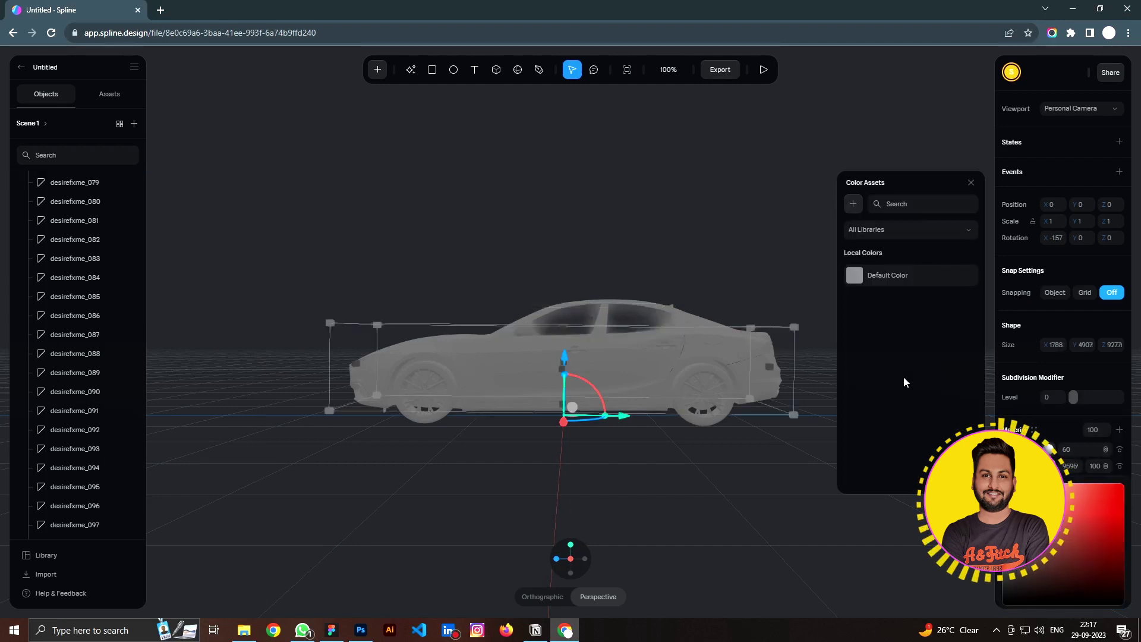
Make the car body black and add a new matcap material layer
click(1002, 597)
drag(1002, 599, 1002, 600)
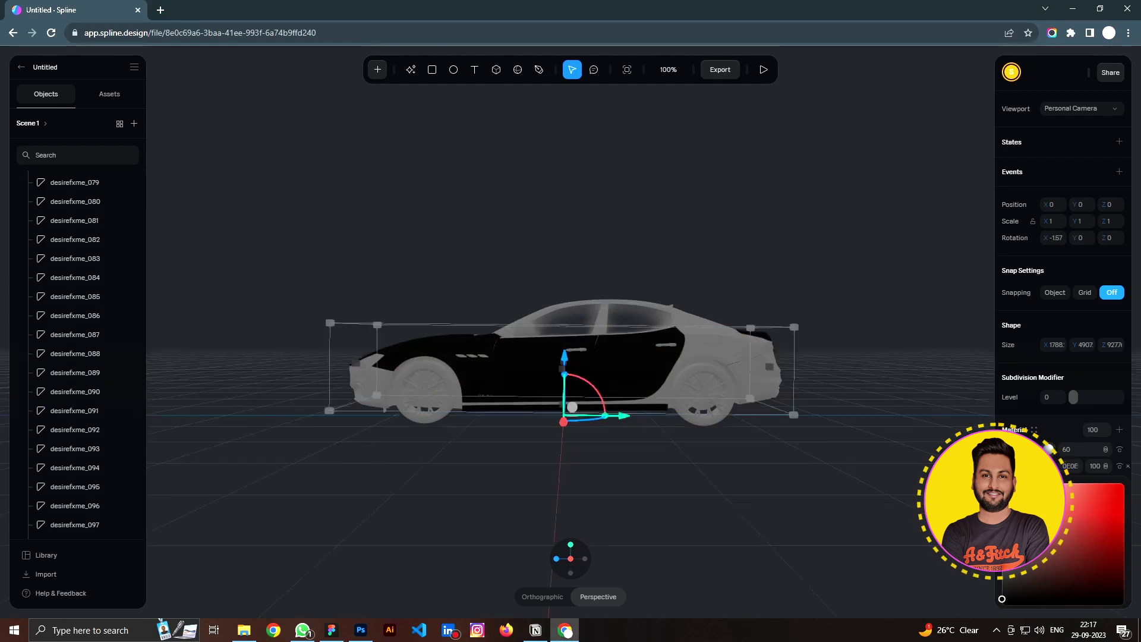
click(1120, 429)
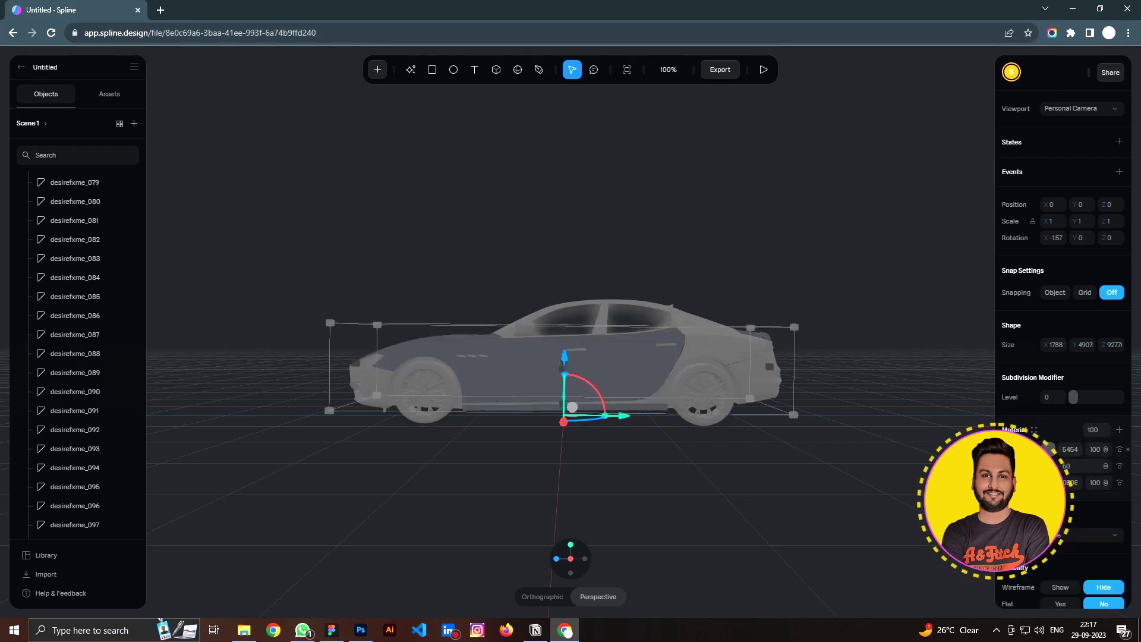
click(1051, 449)
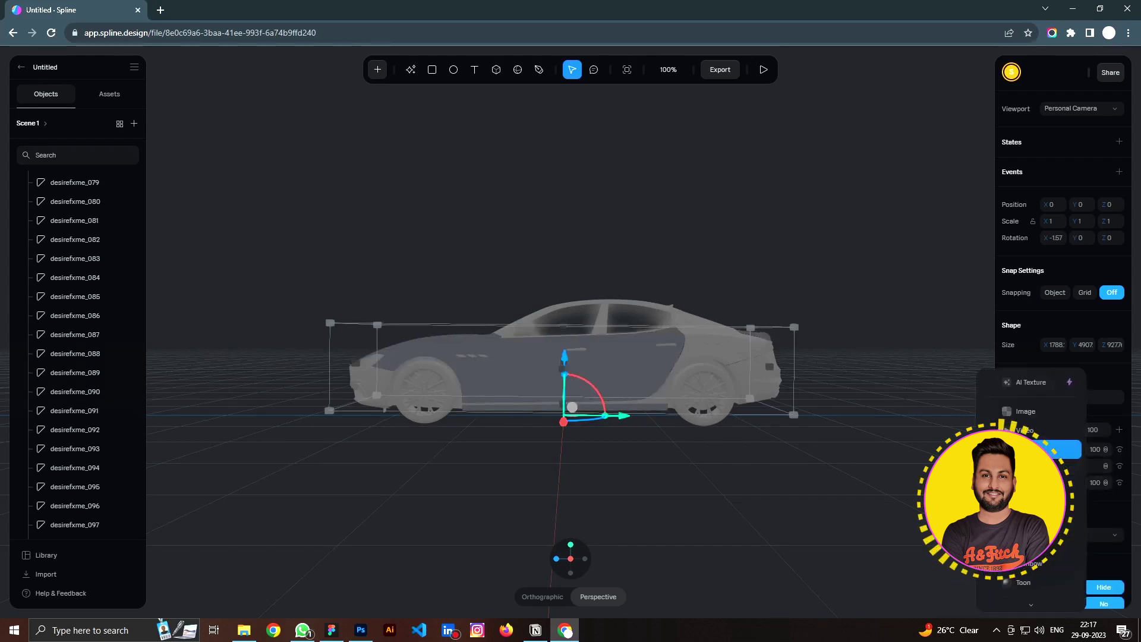
scroll(1027, 567, down, 3)
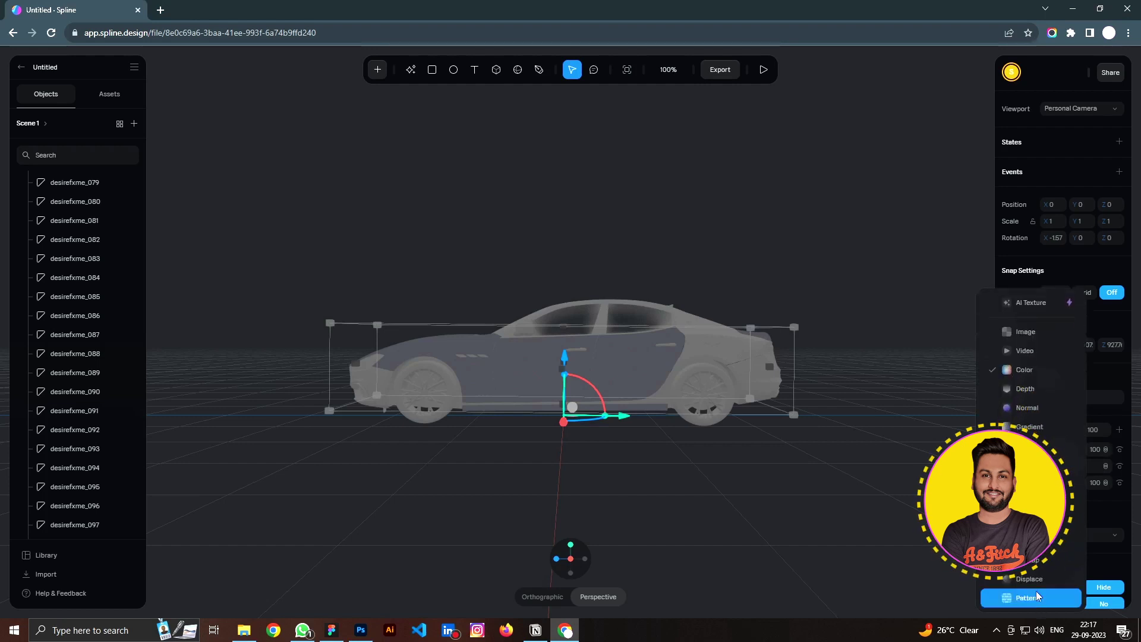
click(1026, 565)
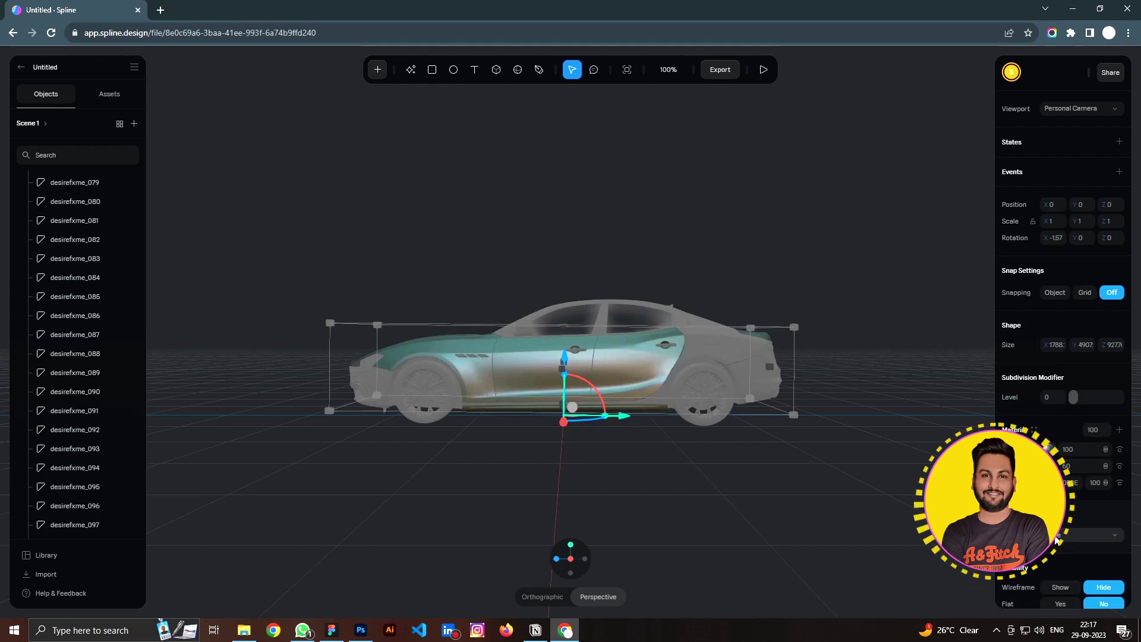
Choose a glossy matcap image for the layer and set its opacity to 30
click(1057, 538)
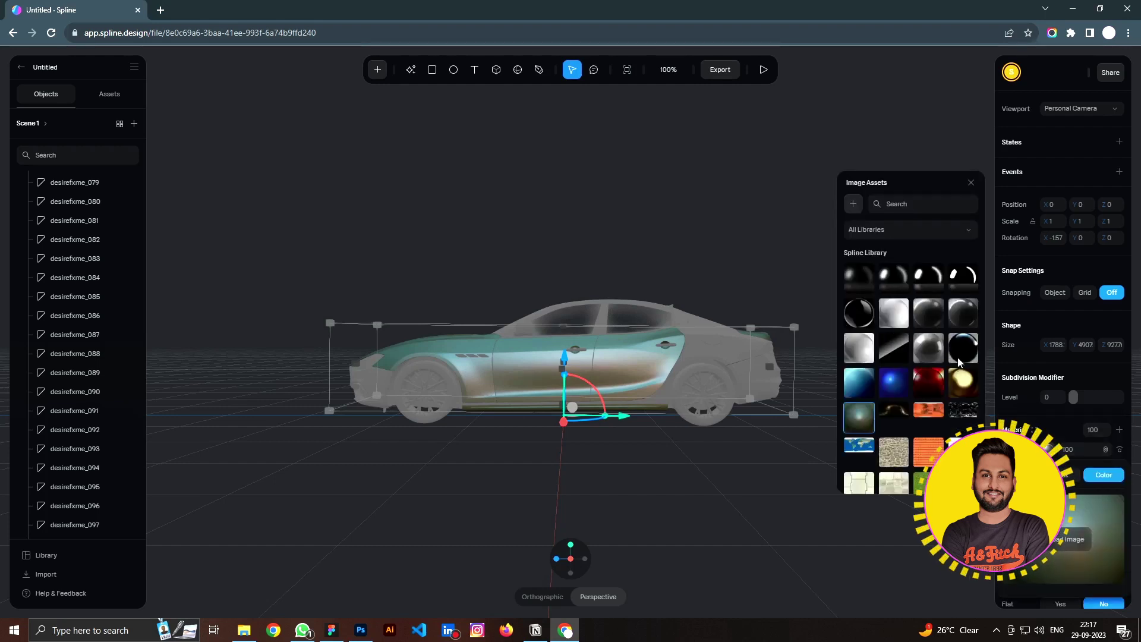
click(960, 359)
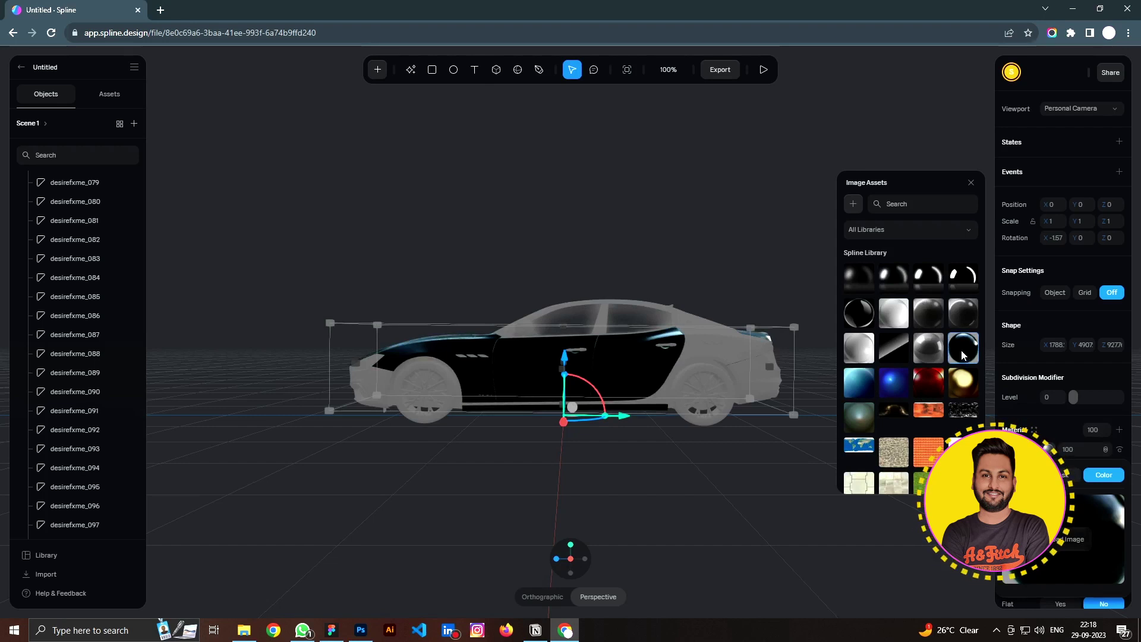
click(962, 277)
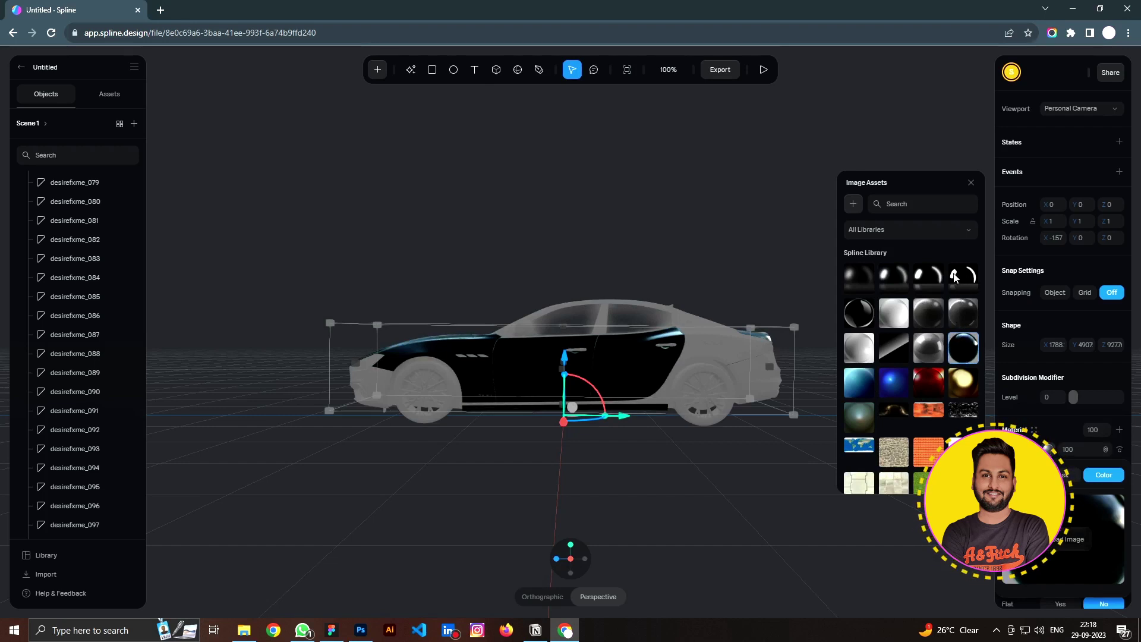
click(863, 315)
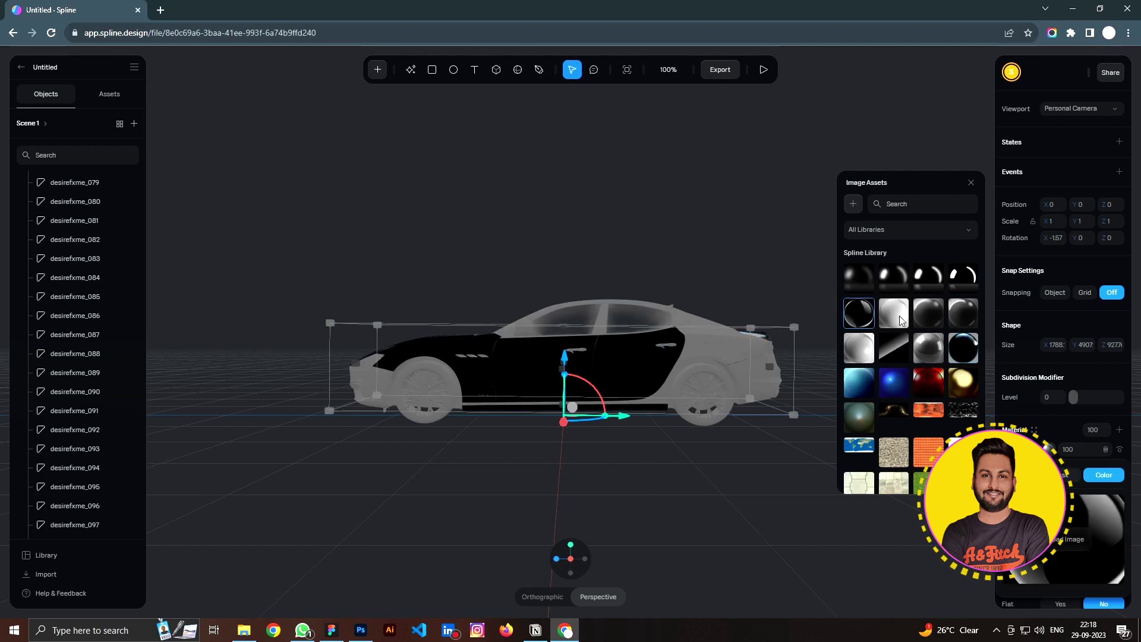
click(960, 353)
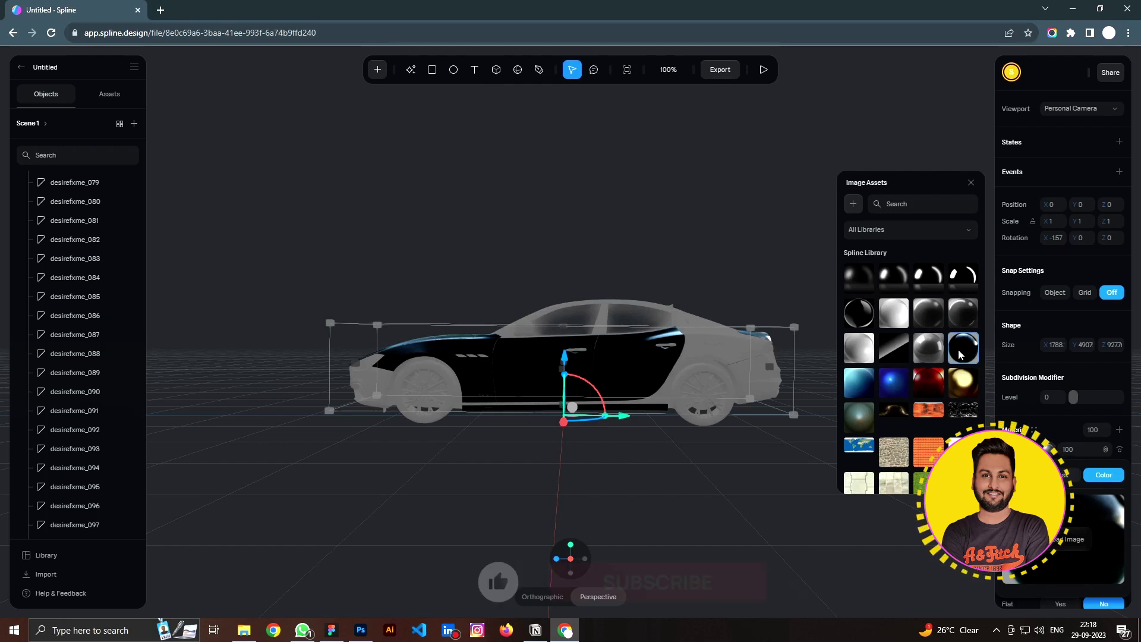
click(1075, 450)
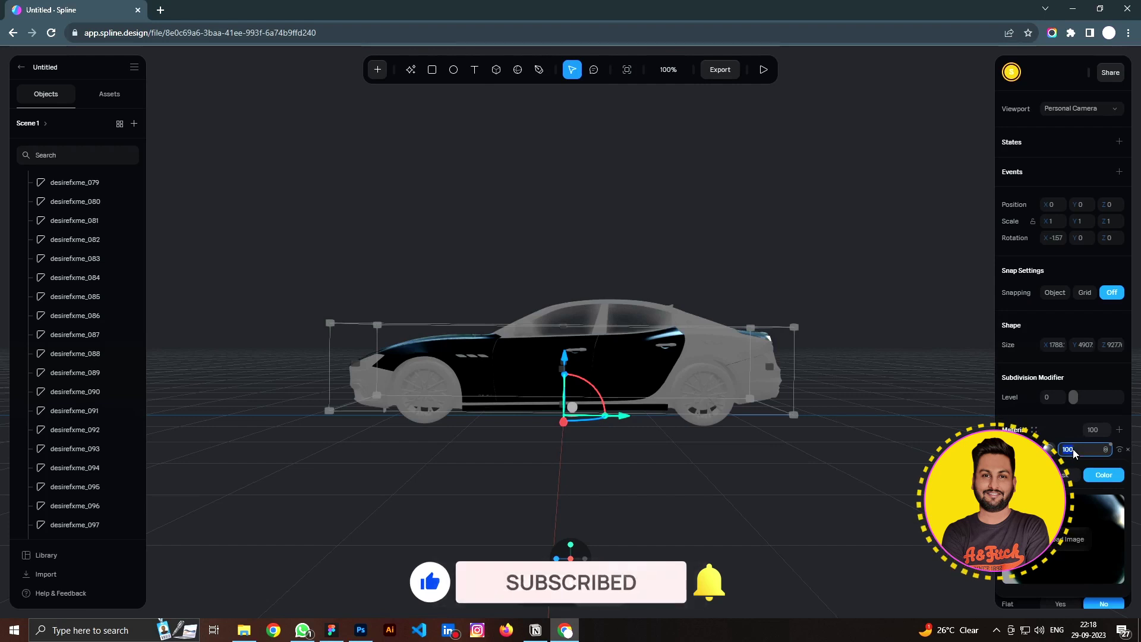
text(30)
key(Return)
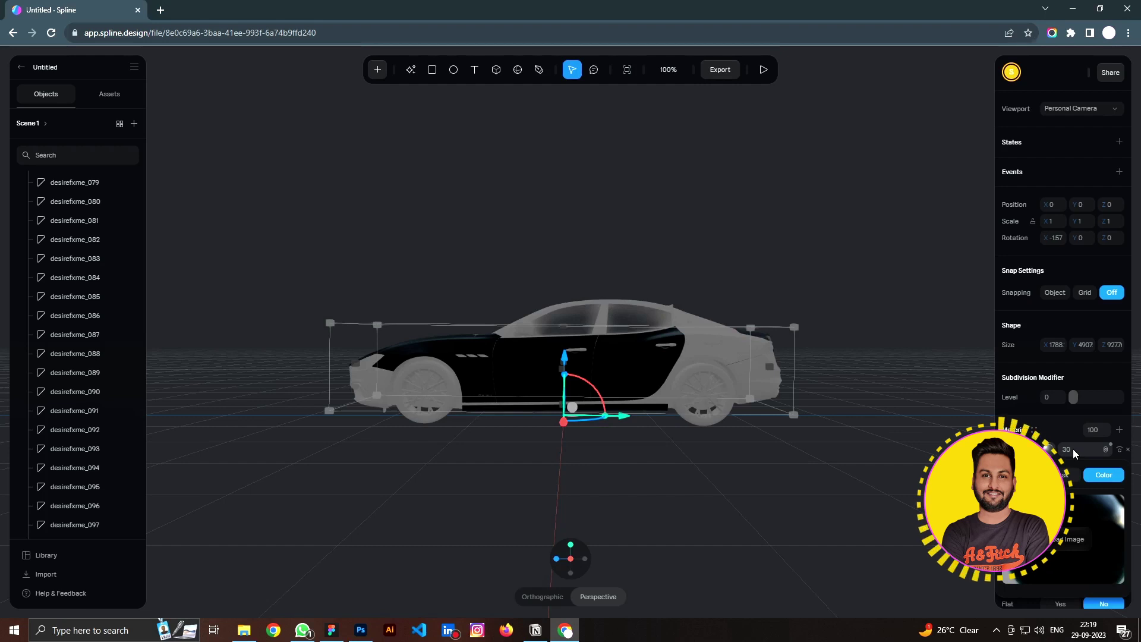
Create a new material named 'body paint' in Material Assets
click(657, 436)
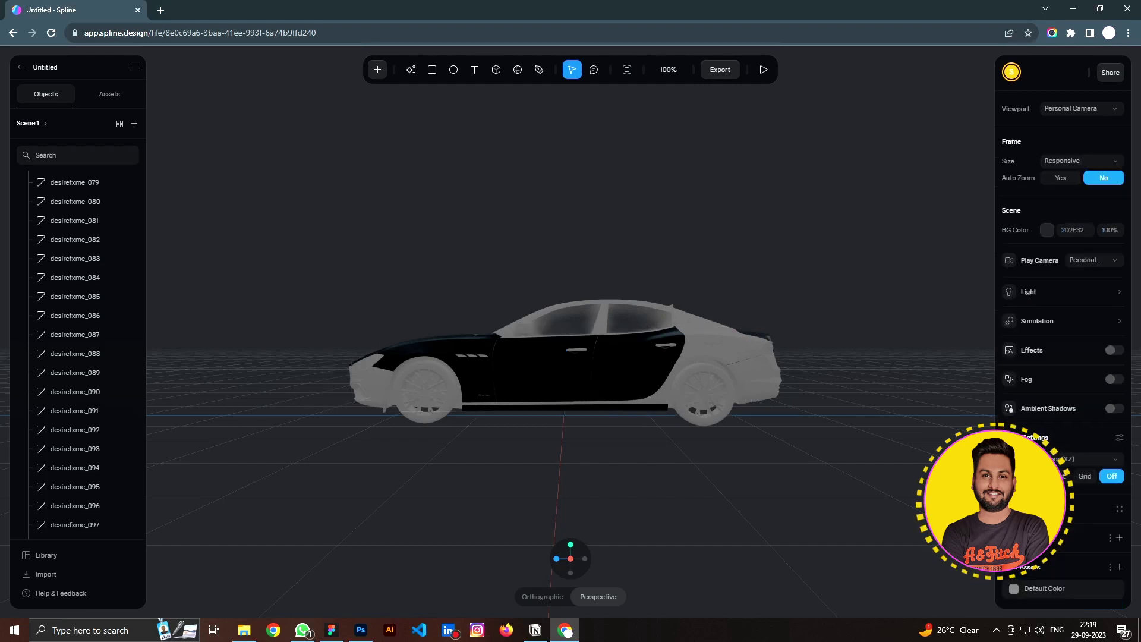
scroll(505, 388, up, 5)
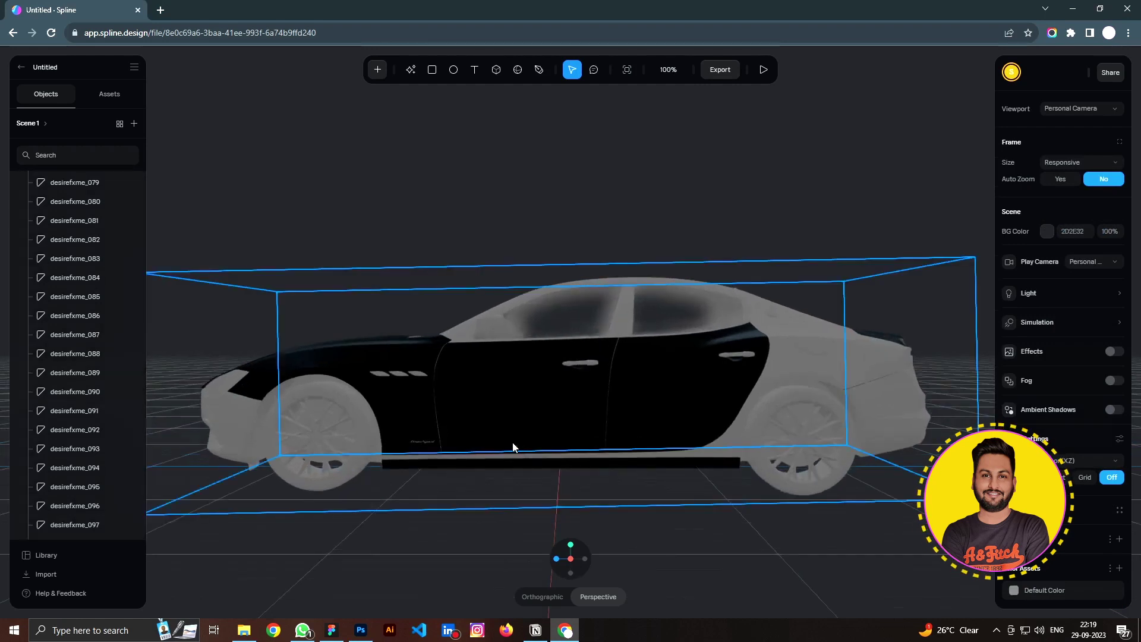
click(513, 477)
click(1034, 432)
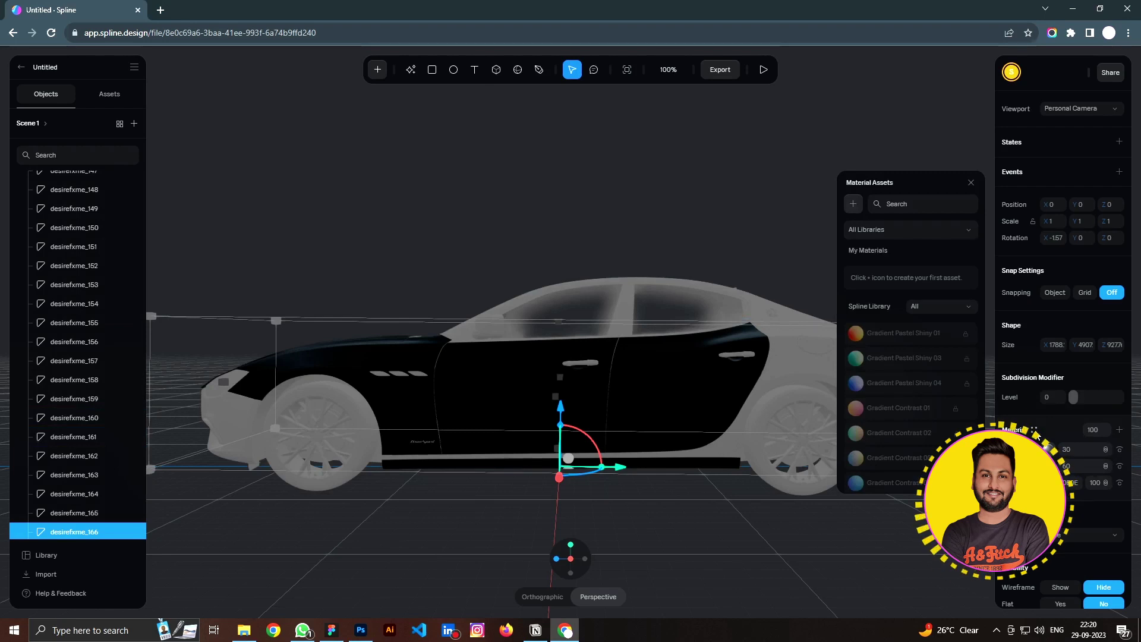
click(853, 205)
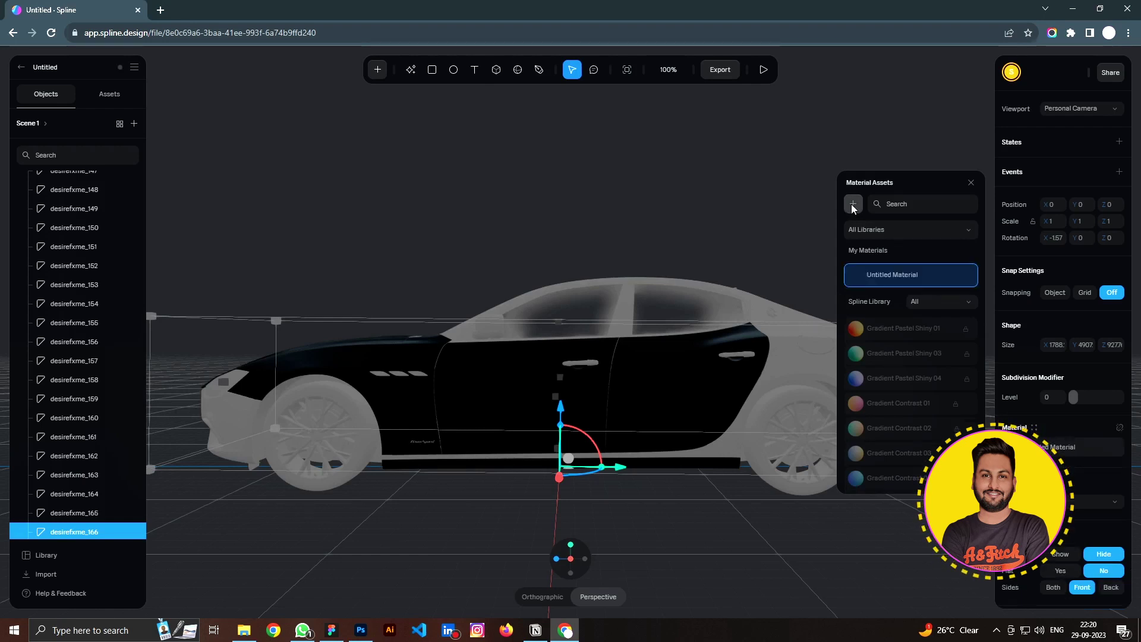
double_click(896, 276)
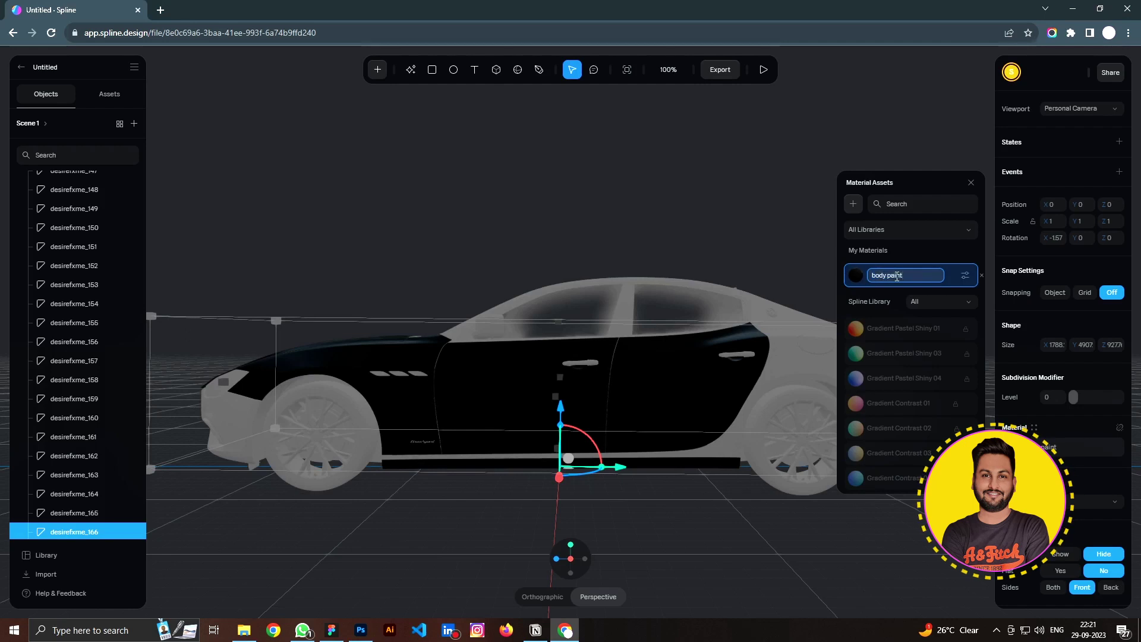
key(Return)
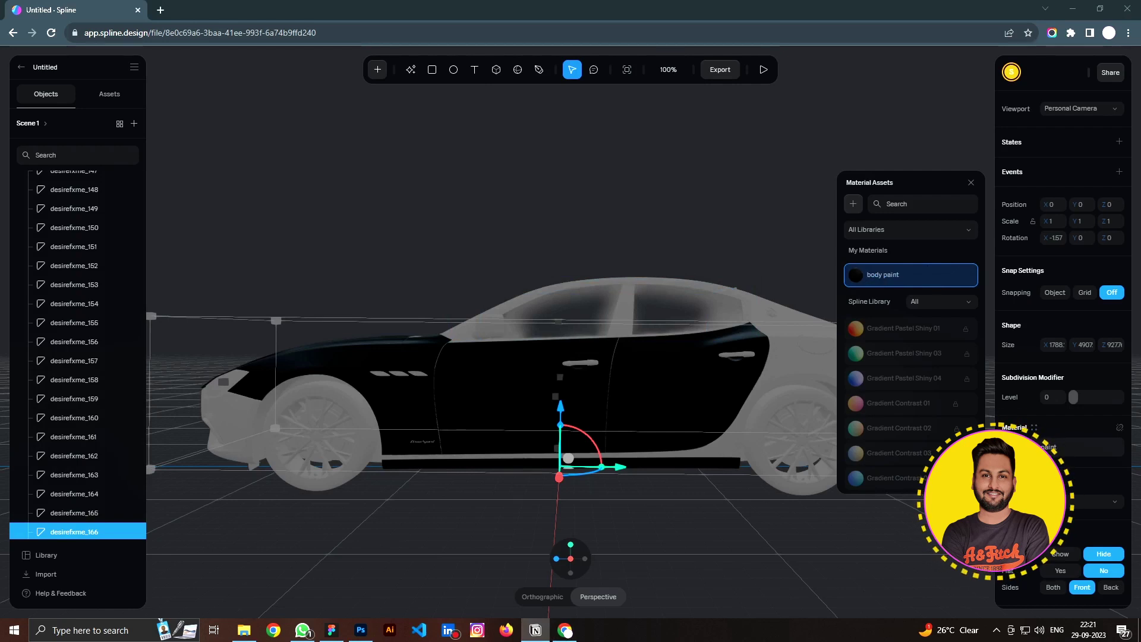
Apply body paint to the rear body part, next side panel, door pillar and window-side part
click(792, 373)
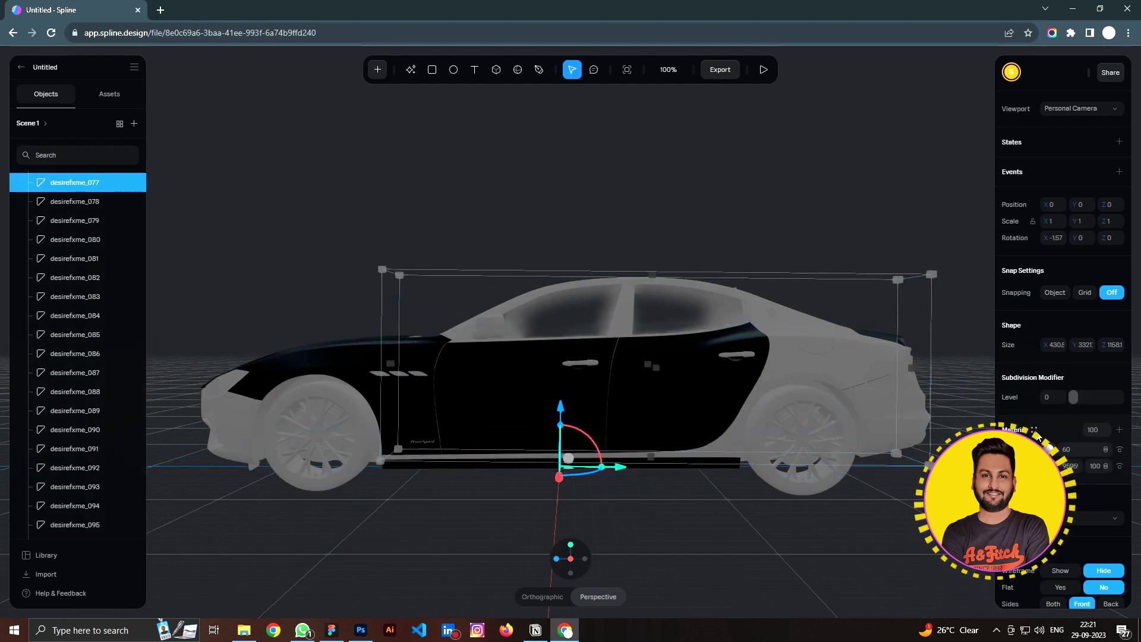
click(1050, 449)
click(880, 277)
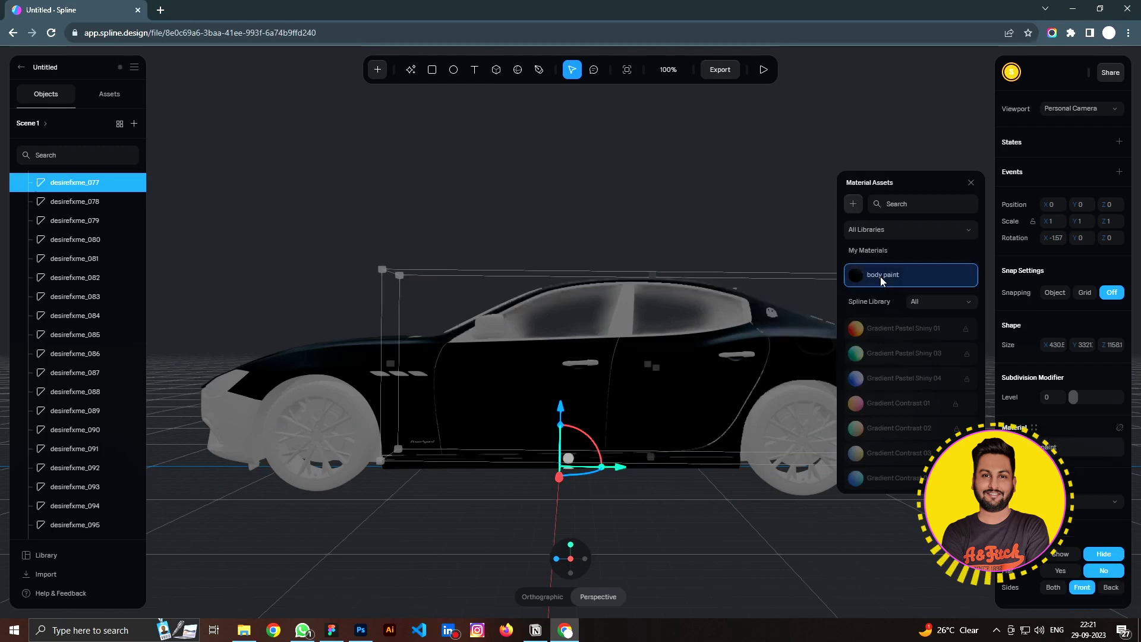
click(750, 340)
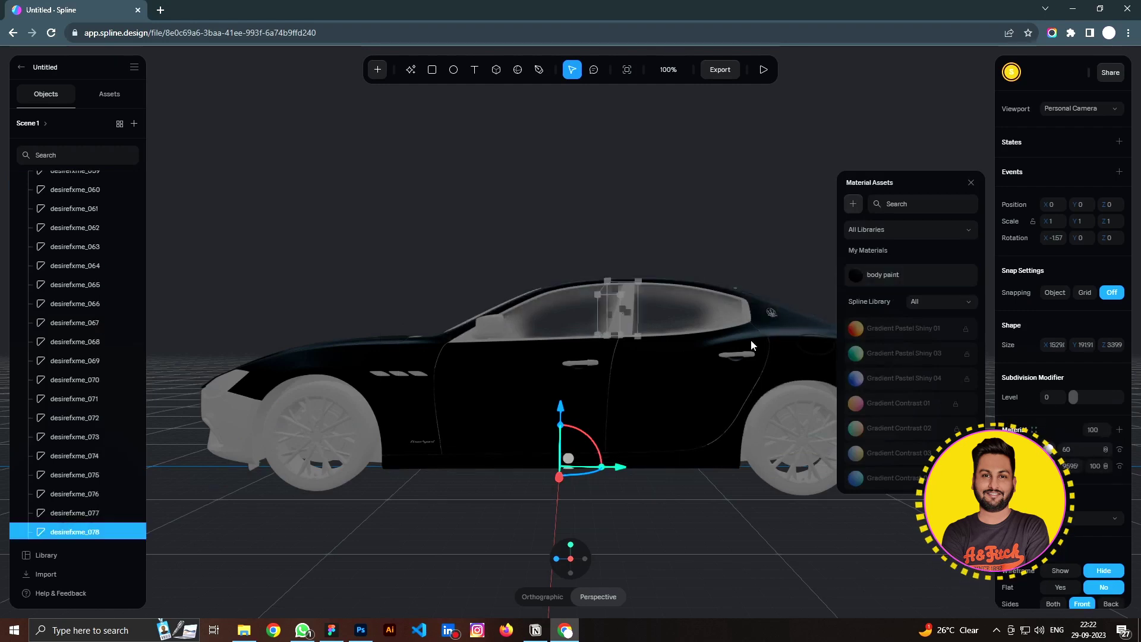
click(882, 273)
click(489, 323)
click(856, 278)
From behind the car, apply body paint to a rear body part and the lower rear bumper
click(579, 561)
click(665, 463)
click(881, 280)
click(712, 532)
click(712, 532)
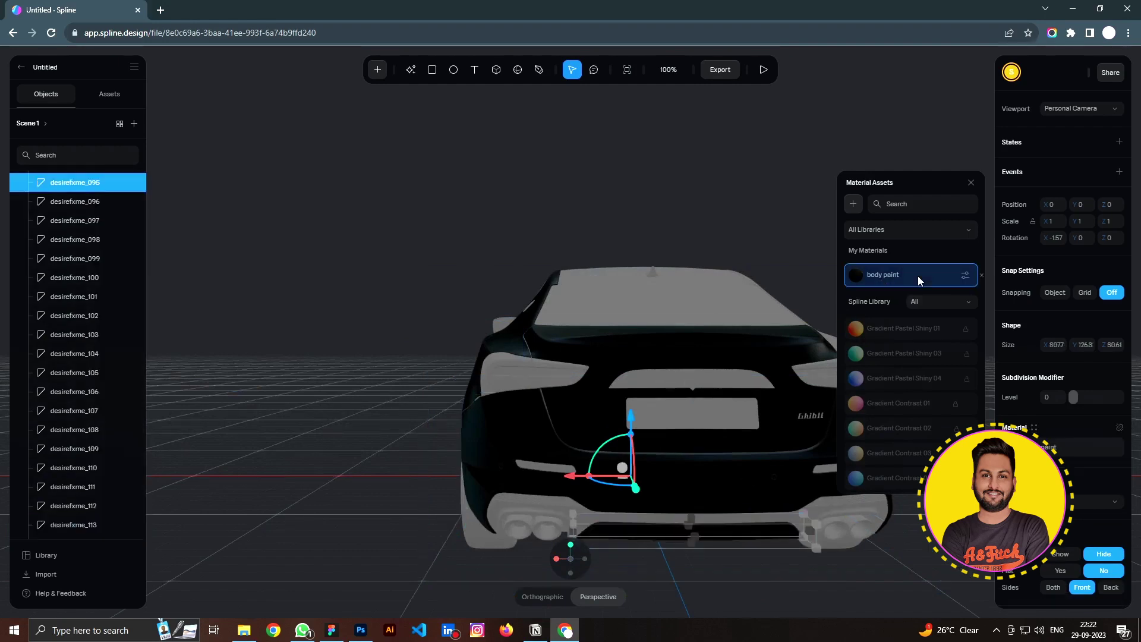
click(879, 275)
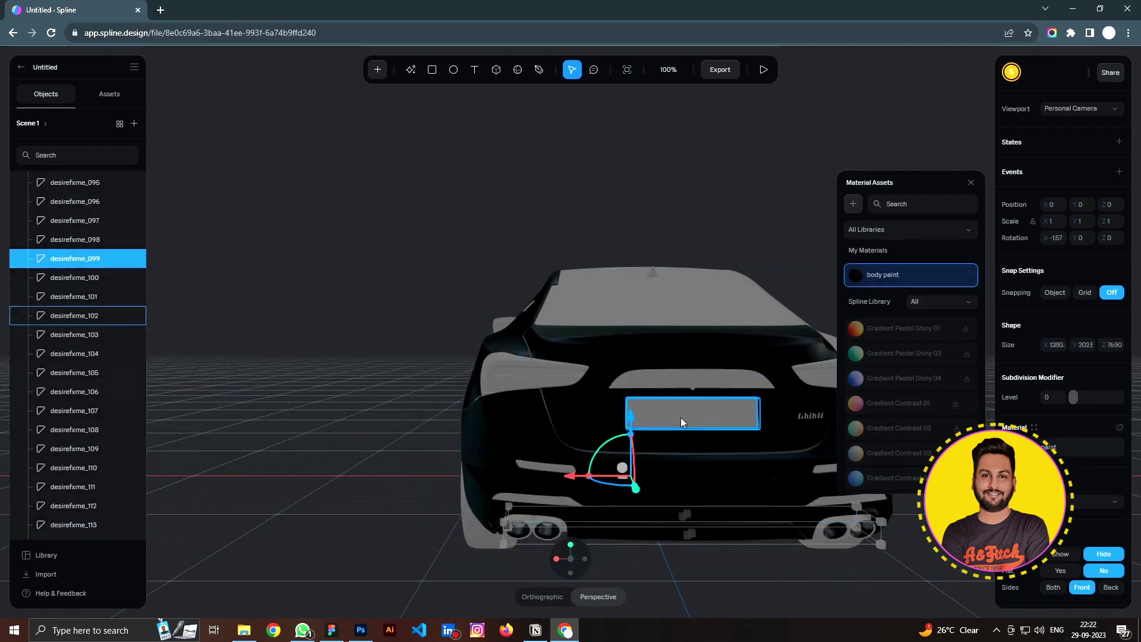
click(719, 407)
Back in the side view, apply body paint to the upper car body
click(584, 559)
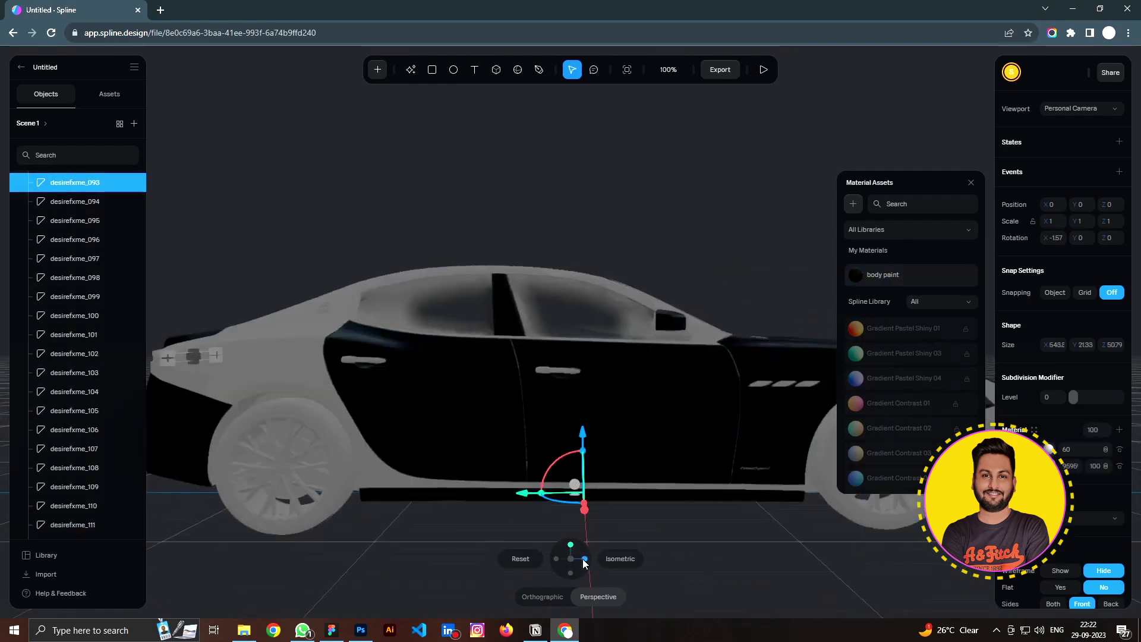
click(267, 344)
click(886, 279)
scroll(810, 412, down, 3)
click(810, 413)
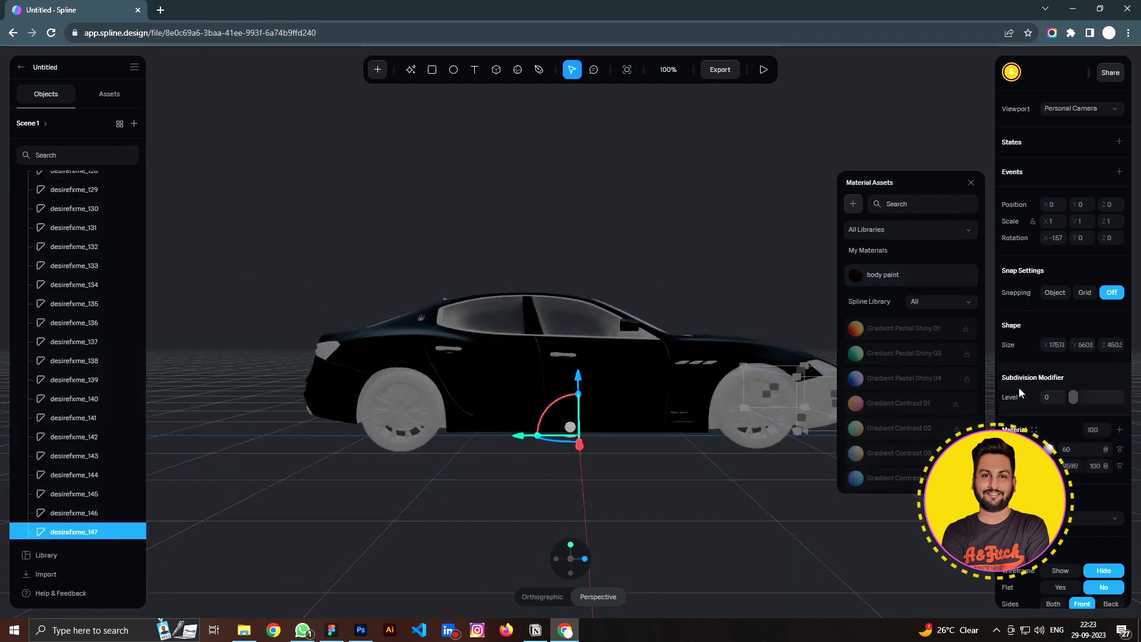
click(768, 501)
From the front, apply body paint to the lower front bumper and two grille parts
click(584, 559)
click(474, 492)
click(473, 489)
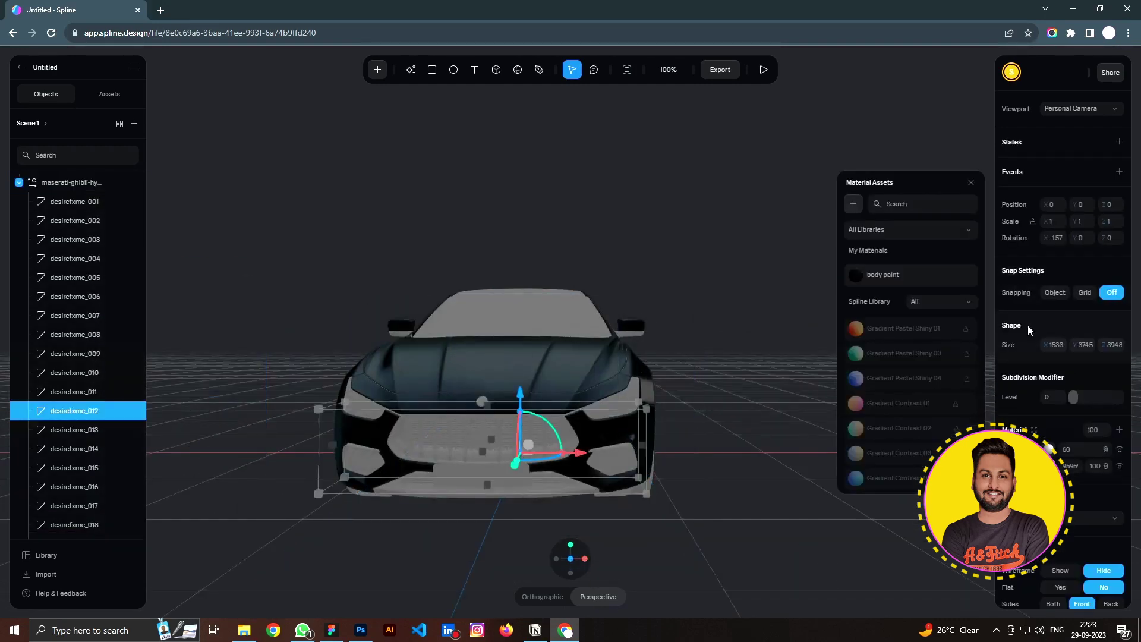
click(879, 275)
click(482, 447)
click(879, 275)
click(482, 447)
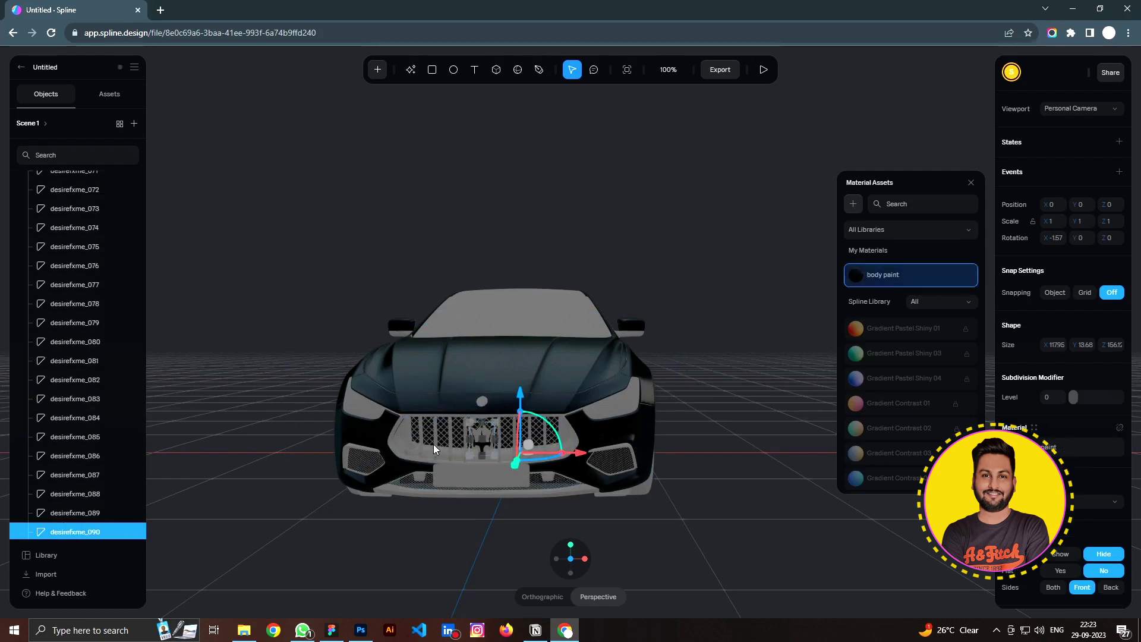
click(882, 275)
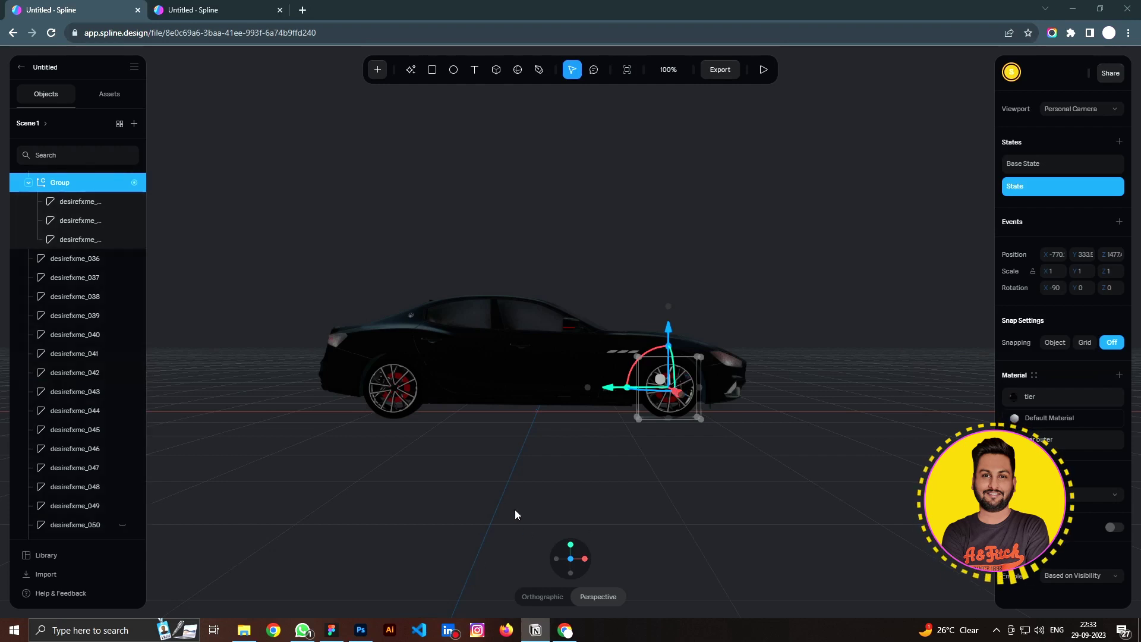
In top view, draw a long road rectangle about 2832 by 16017 beside the car
key(Escape)
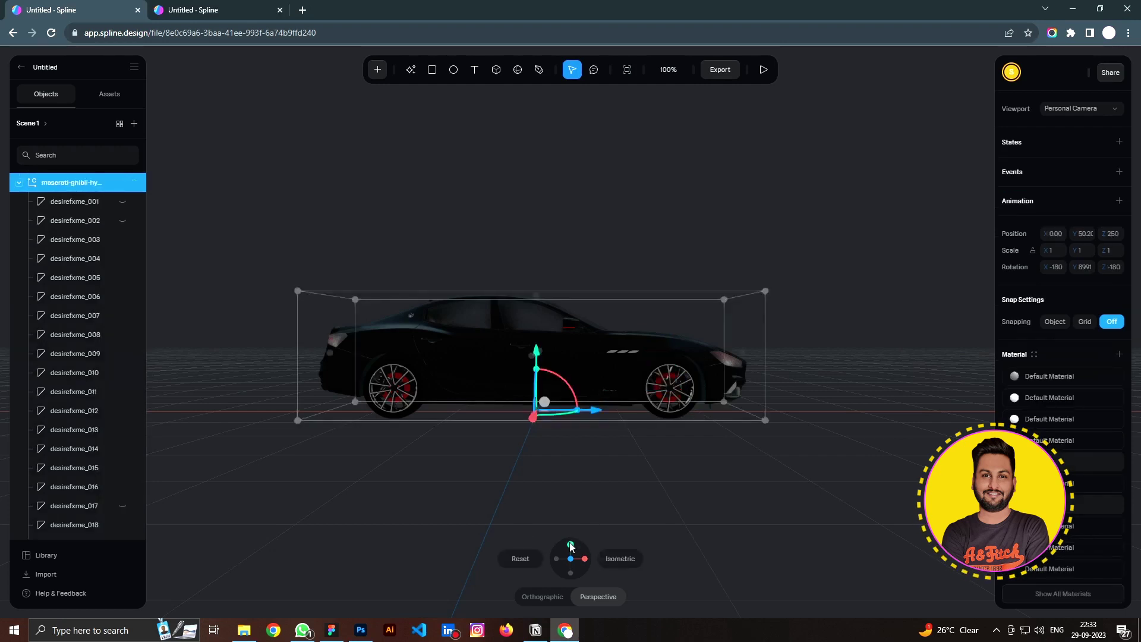
click(570, 545)
key(Escape)
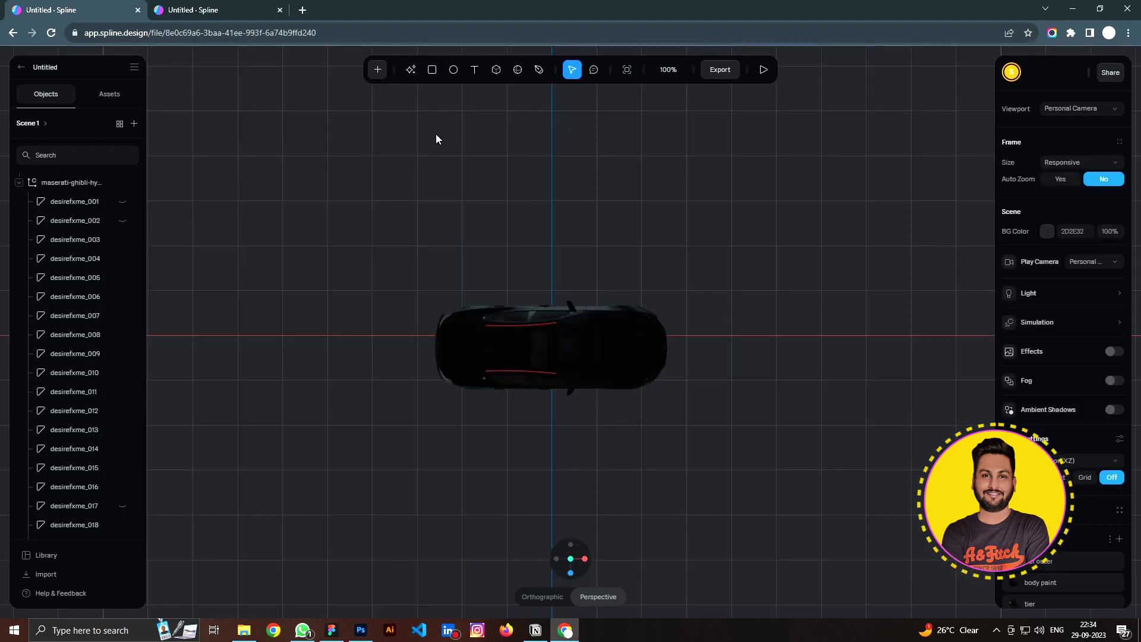
click(377, 69)
click(396, 104)
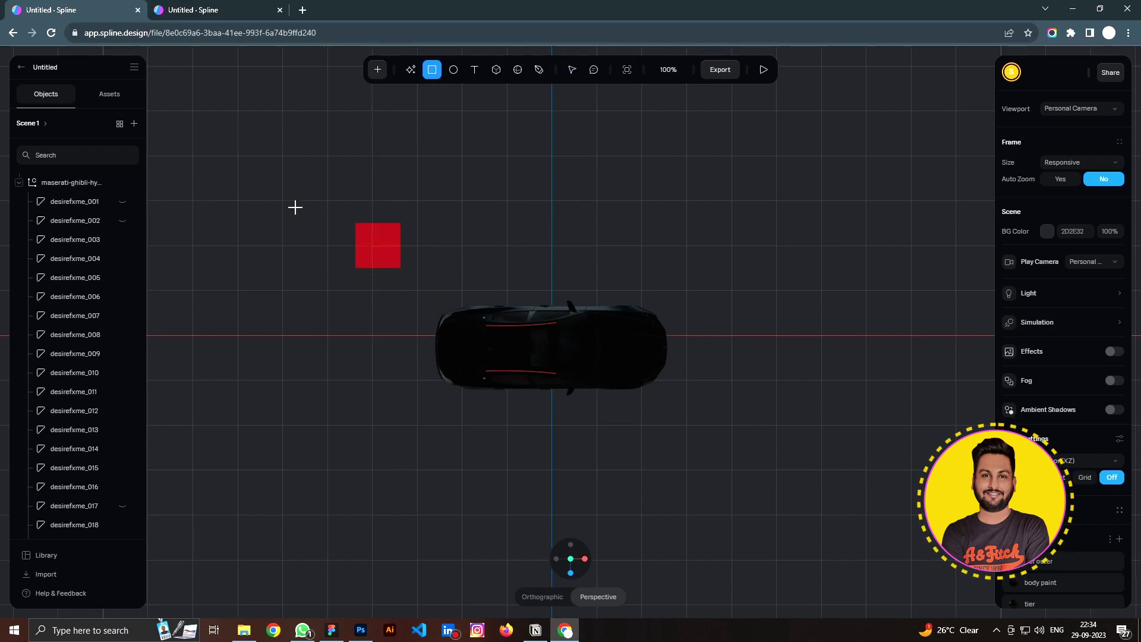
click(236, 173)
drag(291, 222, 731, 297)
drag(797, 310, 955, 292)
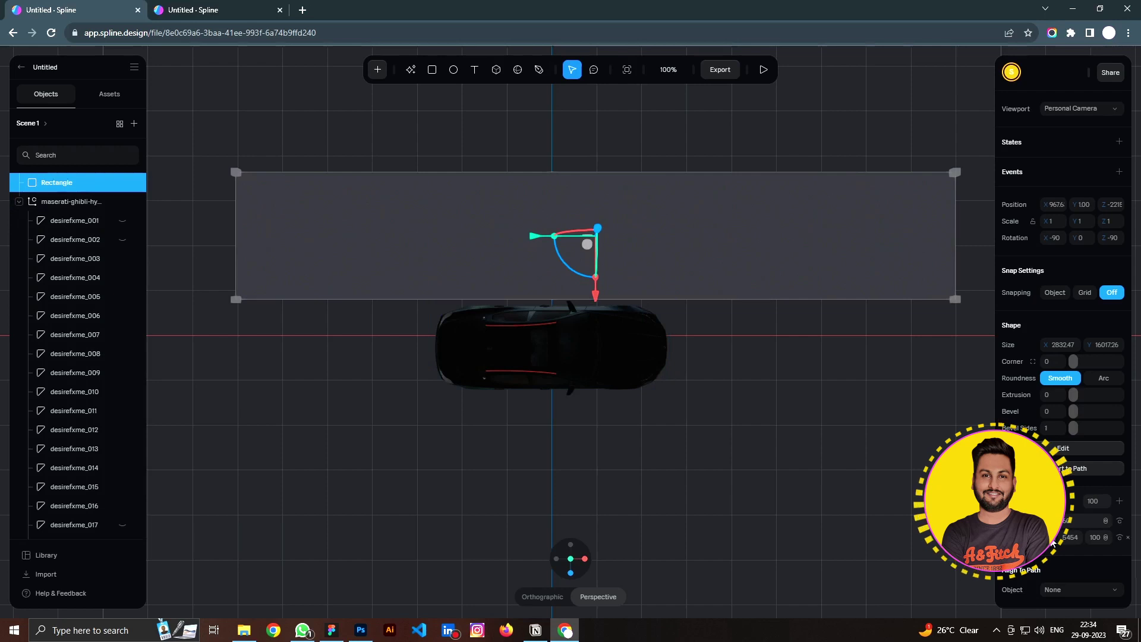
click(1051, 538)
Make the road rectangle near-black
scroll(1063, 416, down, 3)
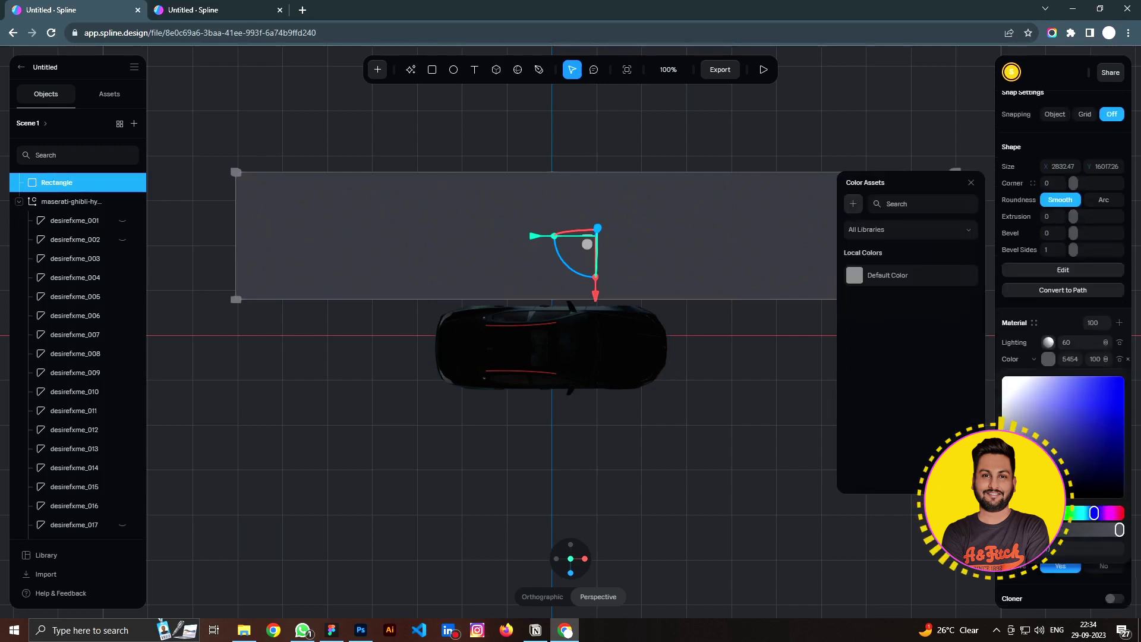
click(1011, 493)
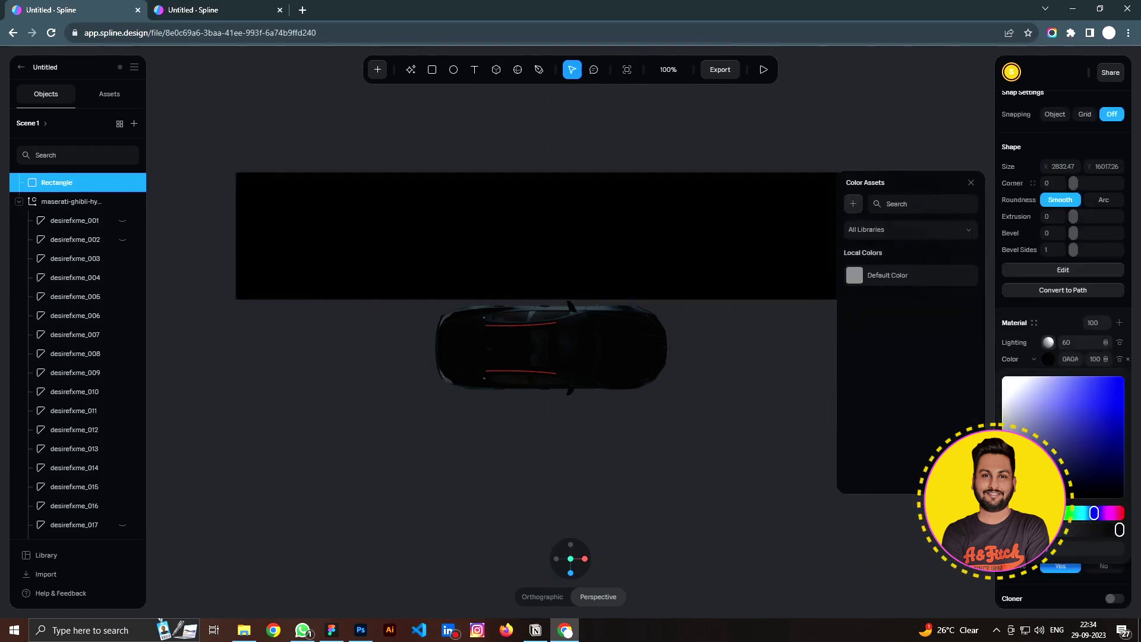
click(738, 489)
click(738, 490)
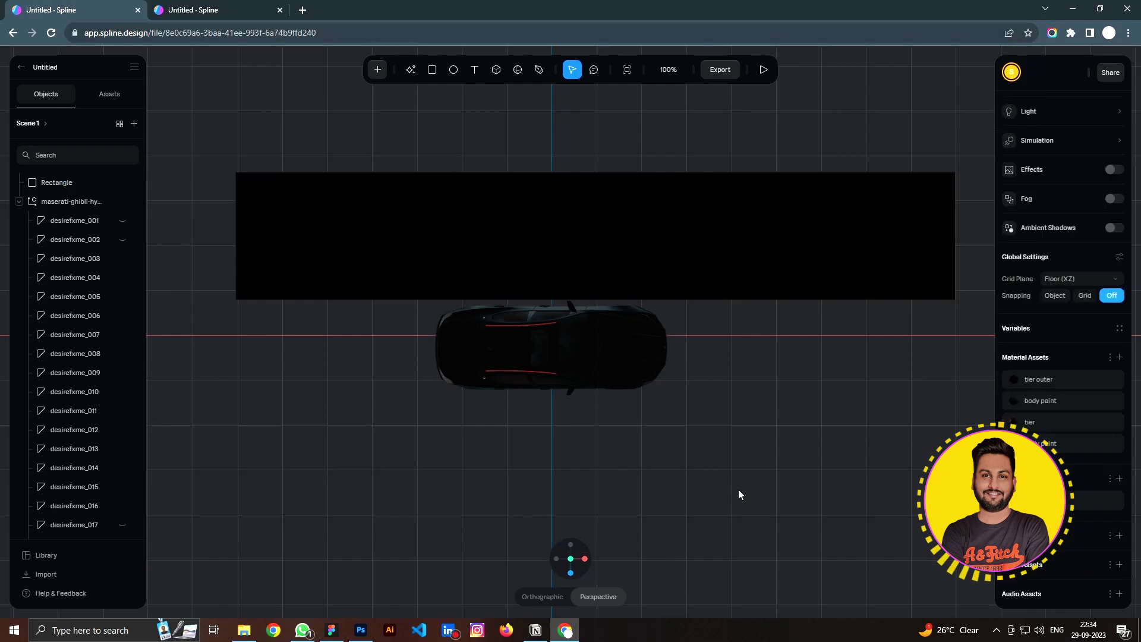
Change the scene background colour from 2D2E32 to pure black 000000
scroll(1078, 522, up, 2)
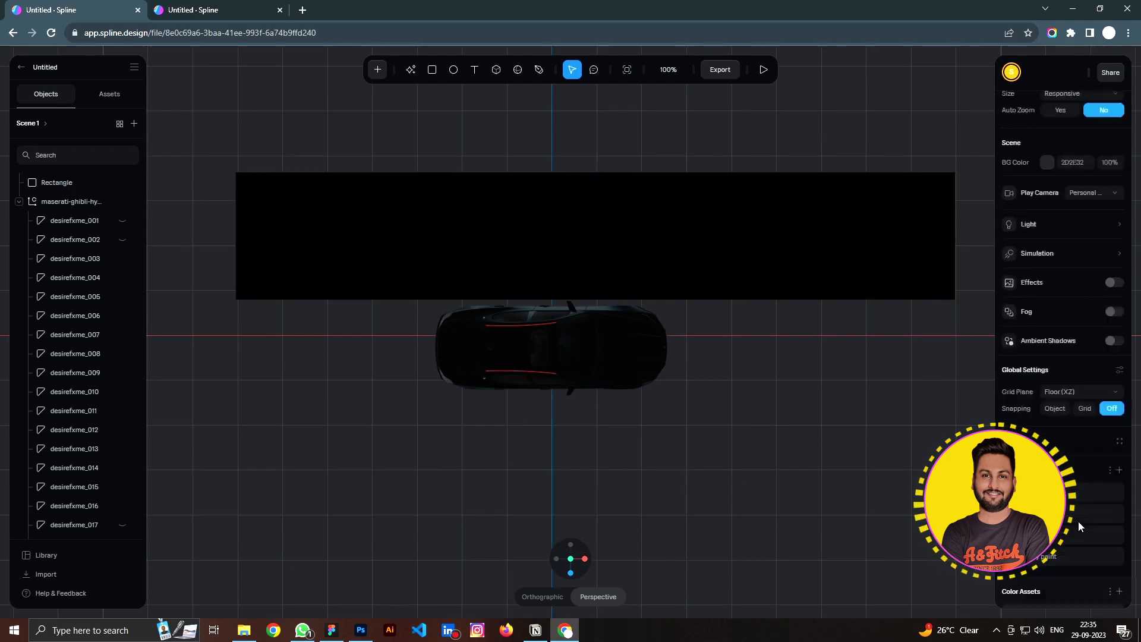
scroll(1078, 522, up, 2)
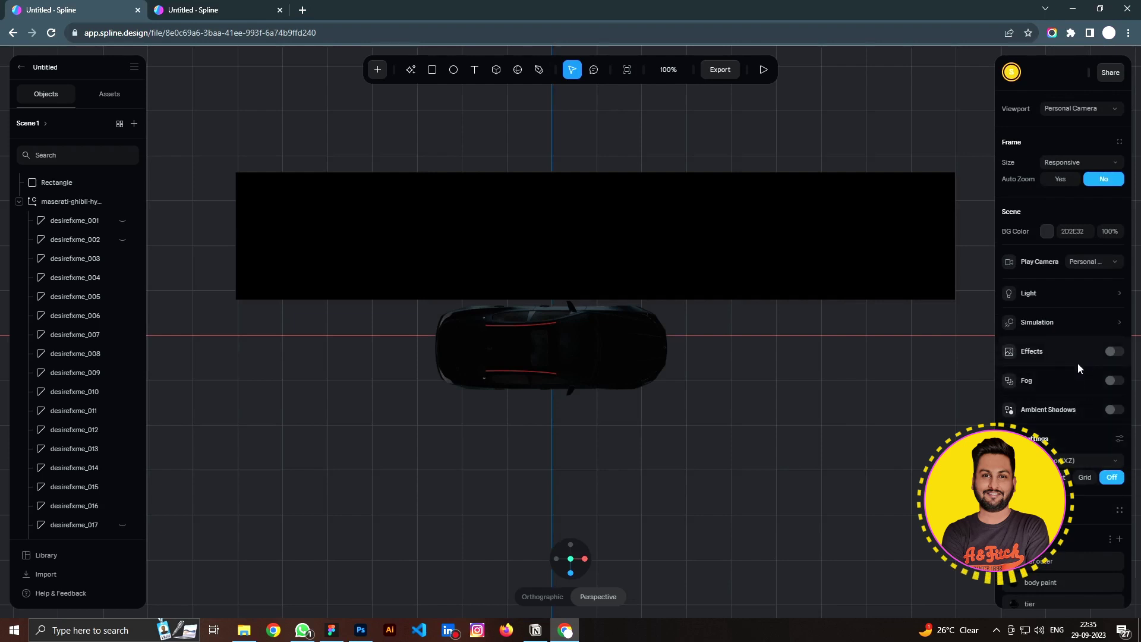
click(1048, 231)
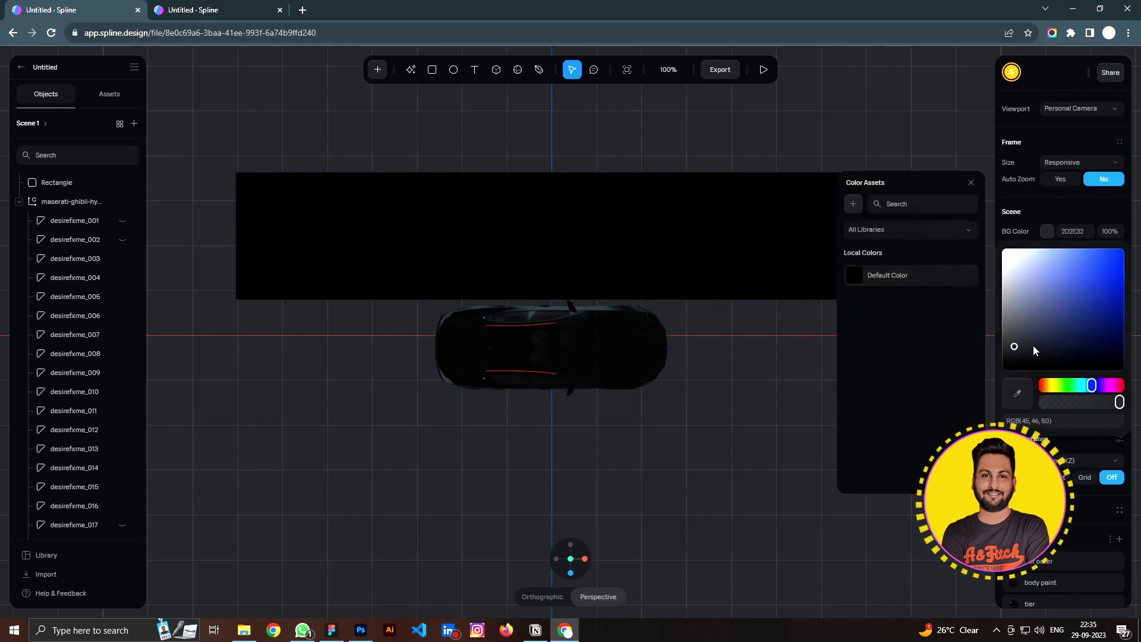
drag(1033, 345, 1002, 371)
click(805, 397)
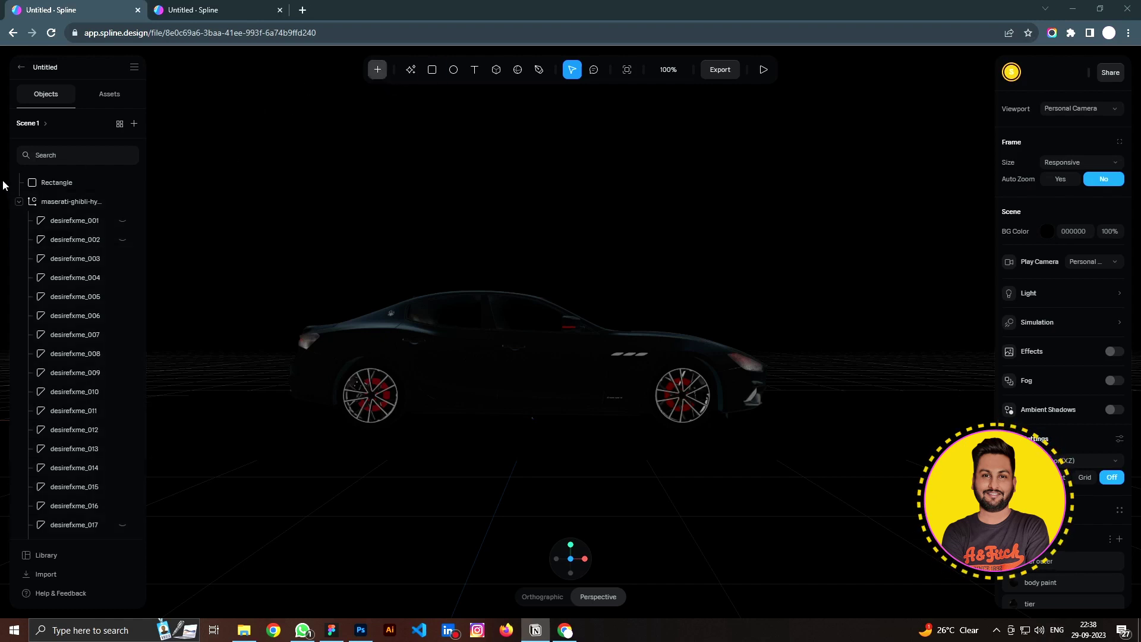
Add a directional light right of the car at intensity 0.87 with larger, blurred shadows
click(377, 70)
scroll(409, 244, down, 4)
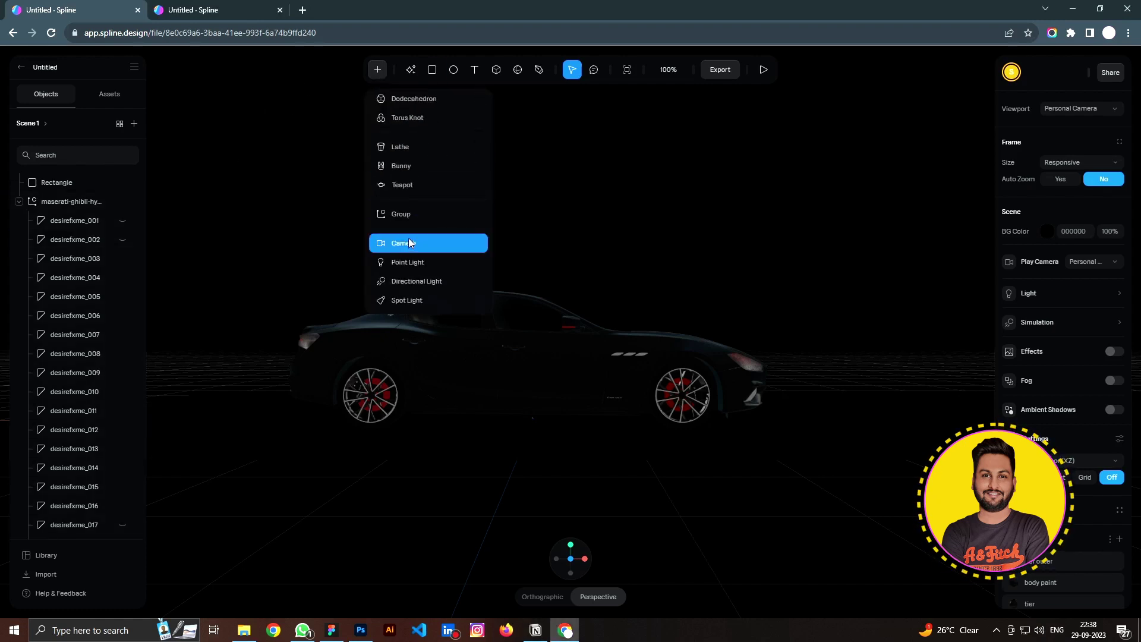
click(407, 281)
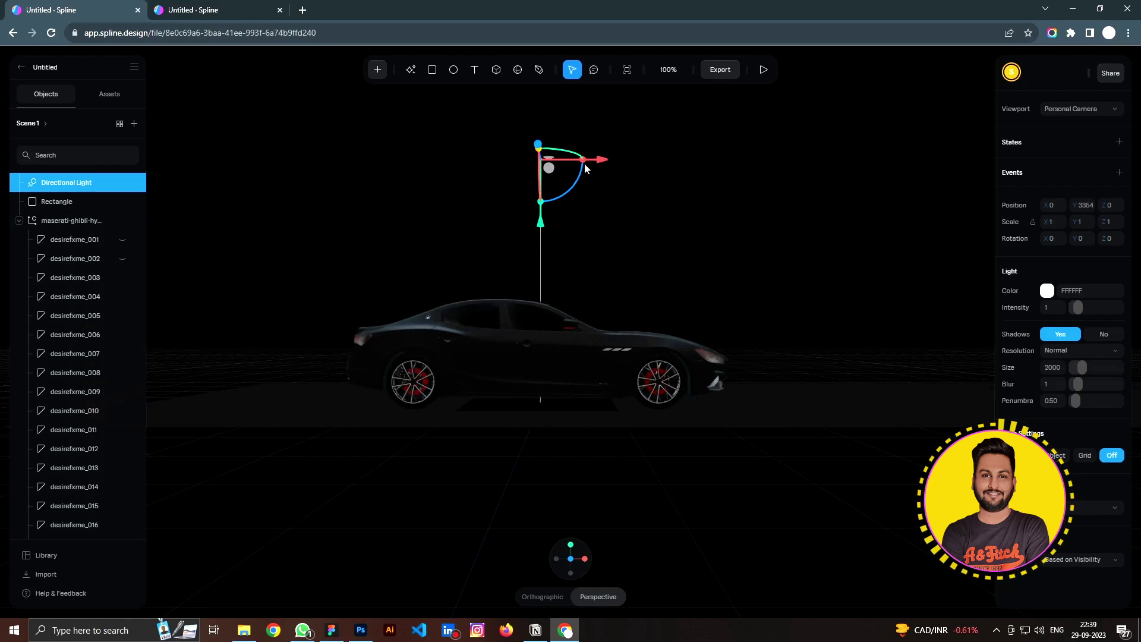
drag(585, 168, 756, 181)
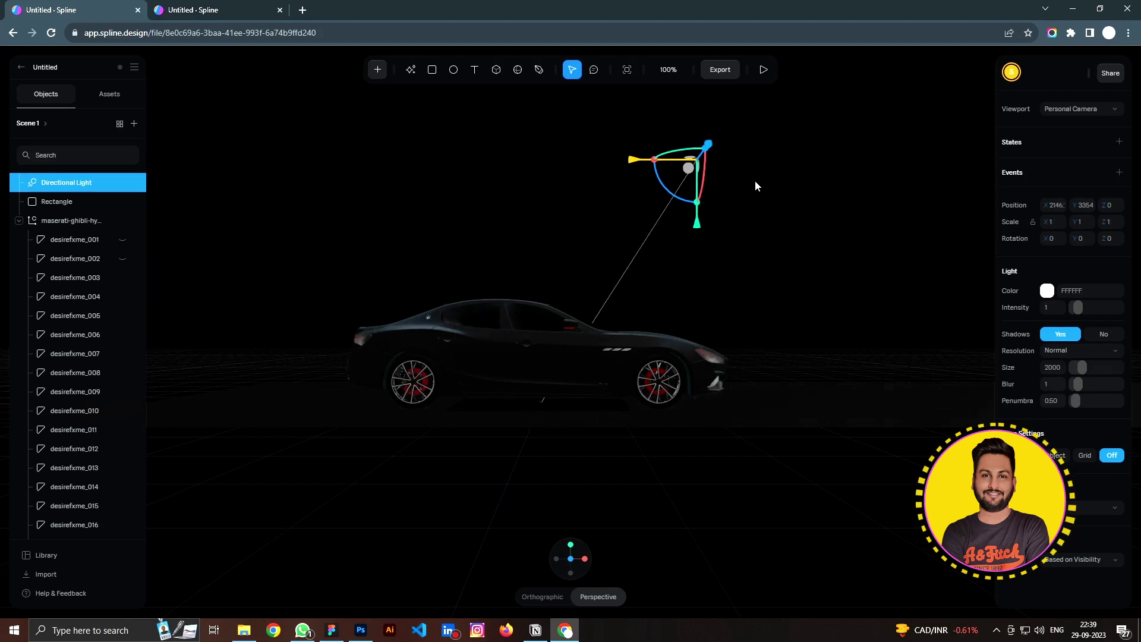
mouse_move(1078, 307)
mouse_down()
mouse_move(1106, 308)
mouse_move(1087, 308)
mouse_up()
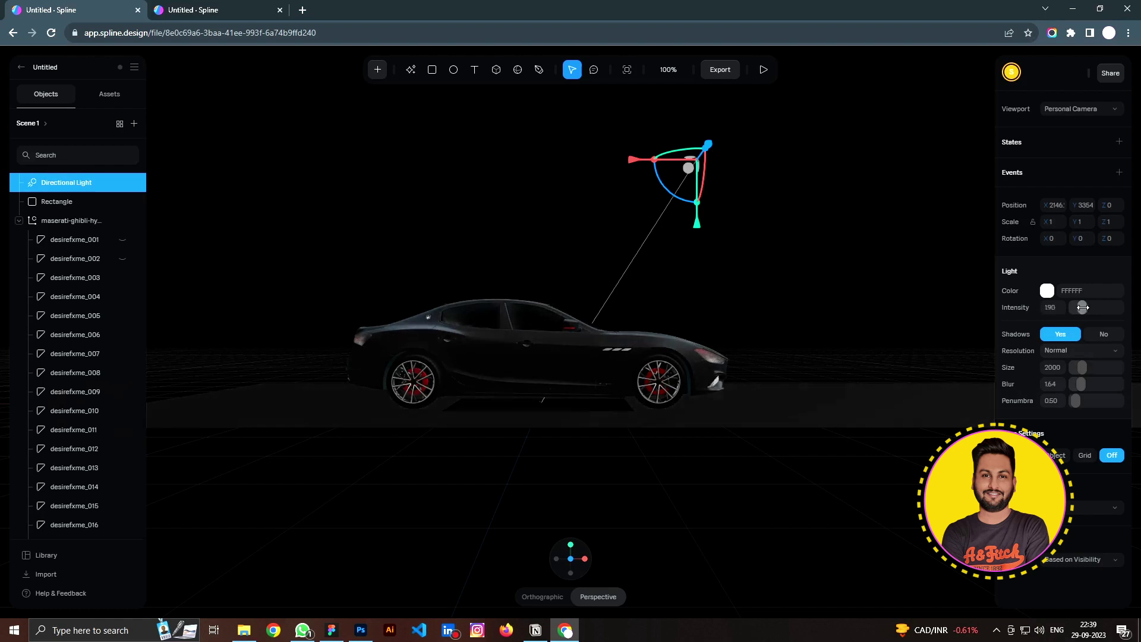
drag(1082, 307, 1078, 307)
mouse_move(1082, 368)
mouse_down()
mouse_move(1111, 367)
mouse_move(1087, 384)
mouse_move(1114, 385)
mouse_move(1095, 382)
mouse_up()
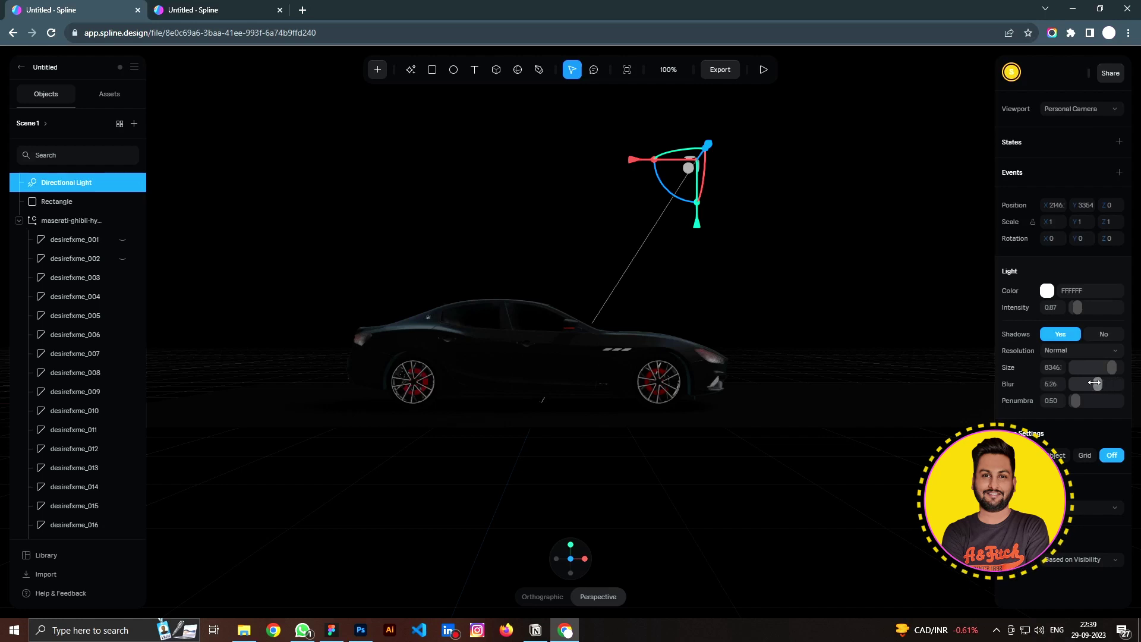
click(585, 558)
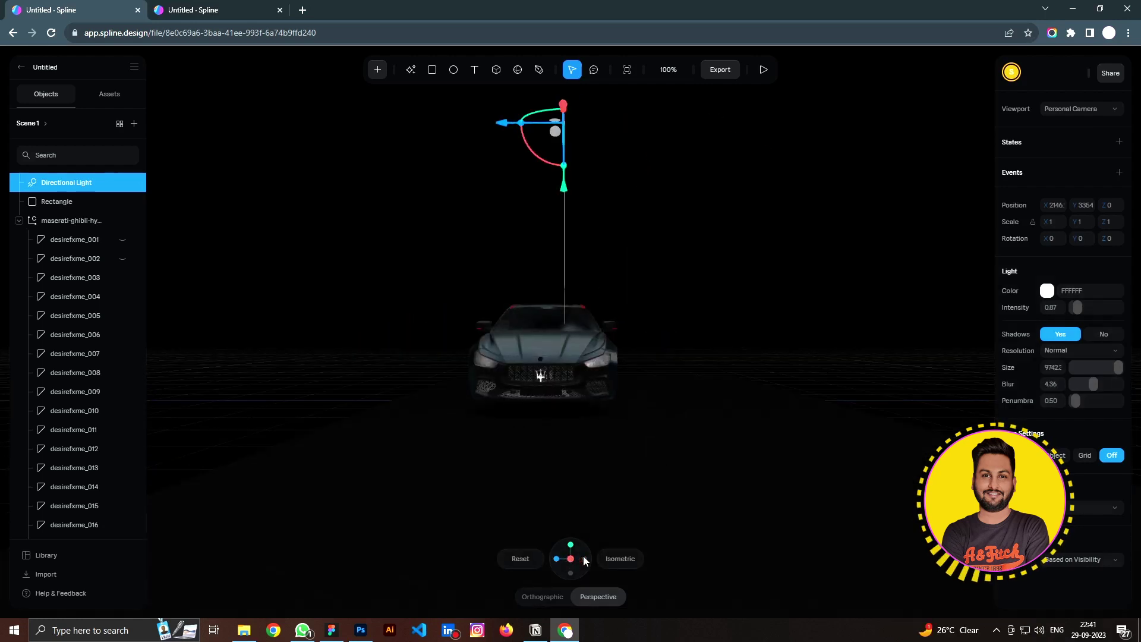
scroll(544, 397, up, 3)
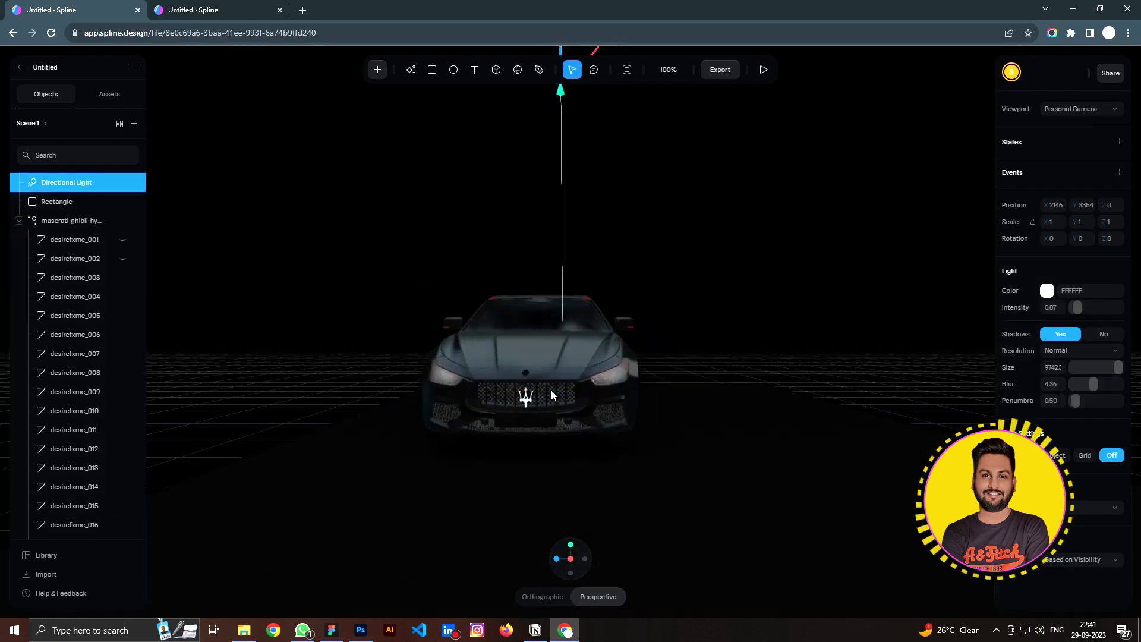
scroll(552, 395, up, 2)
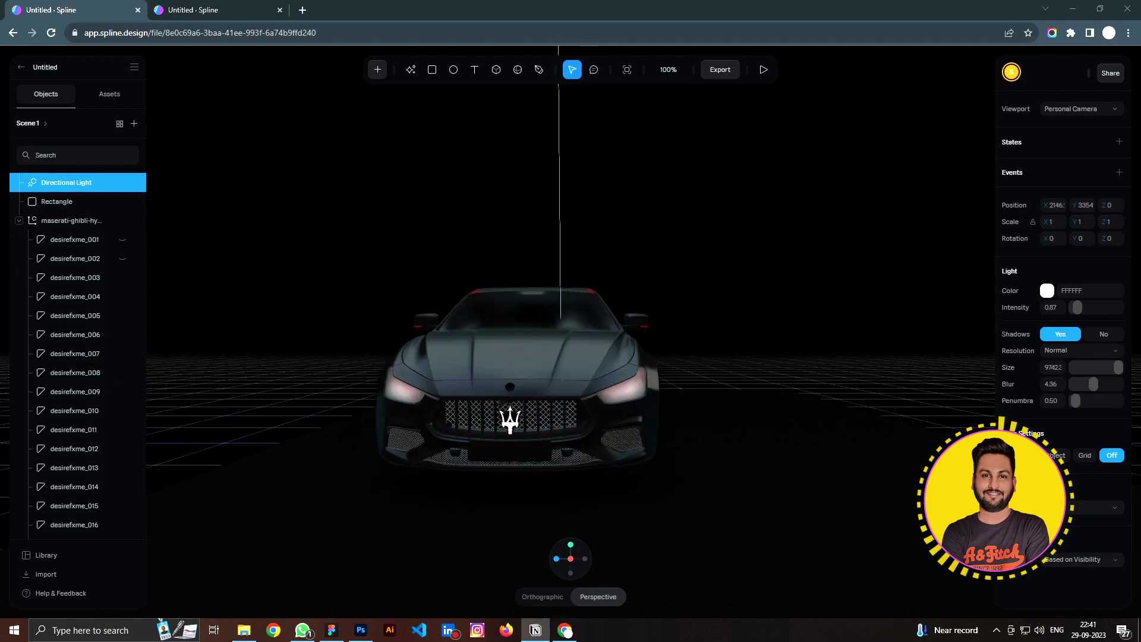
Add a spot light at a front headlight, aimed forward and brightened
click(379, 69)
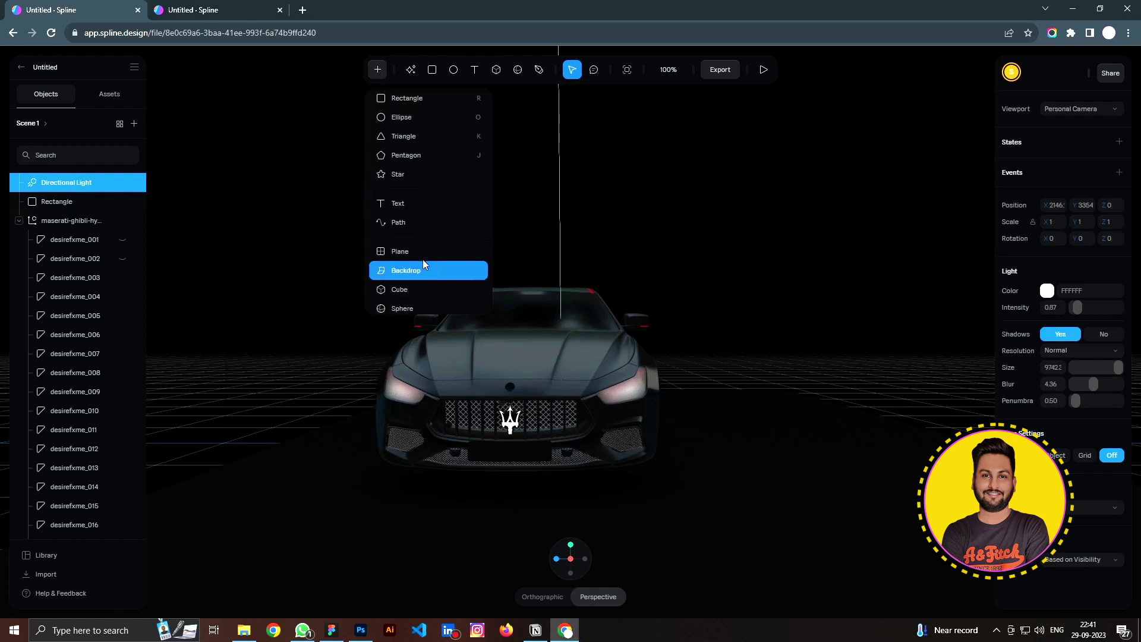
scroll(423, 261, down, 5)
click(419, 300)
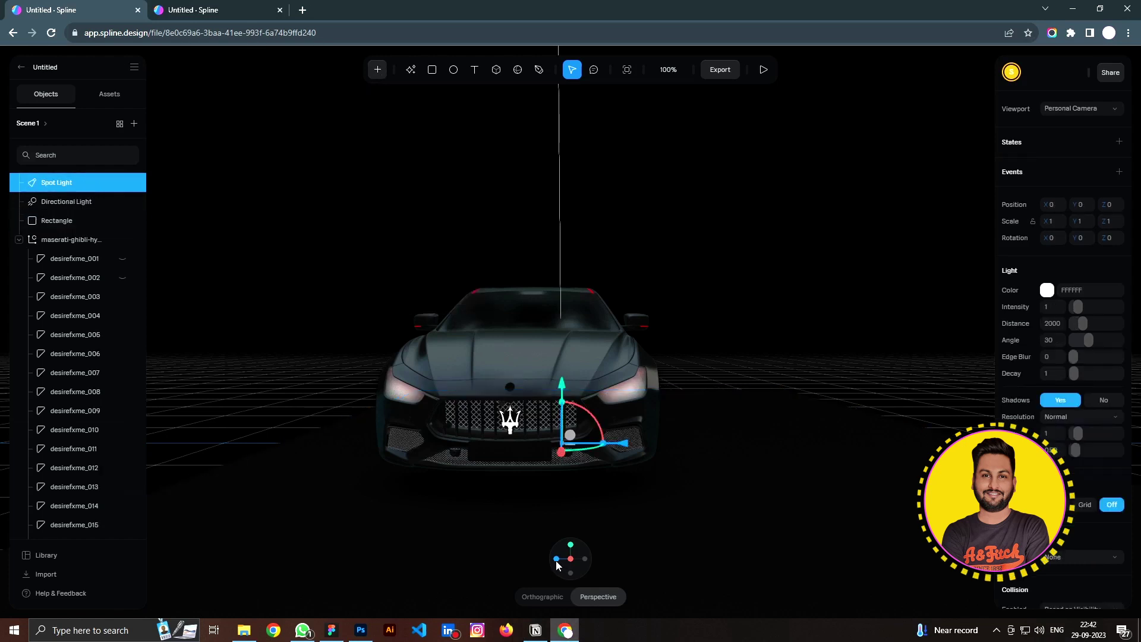
click(558, 560)
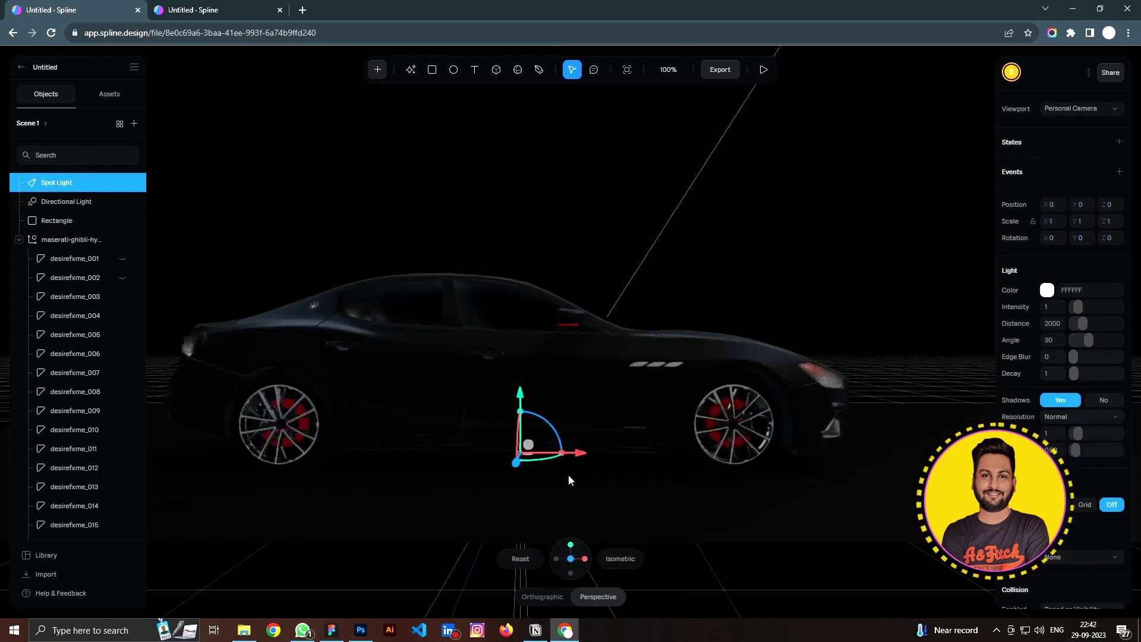
drag(732, 386, 561, 363)
mouse_move(1078, 307)
mouse_down()
mouse_move(1119, 307)
mouse_move(1089, 325)
mouse_up()
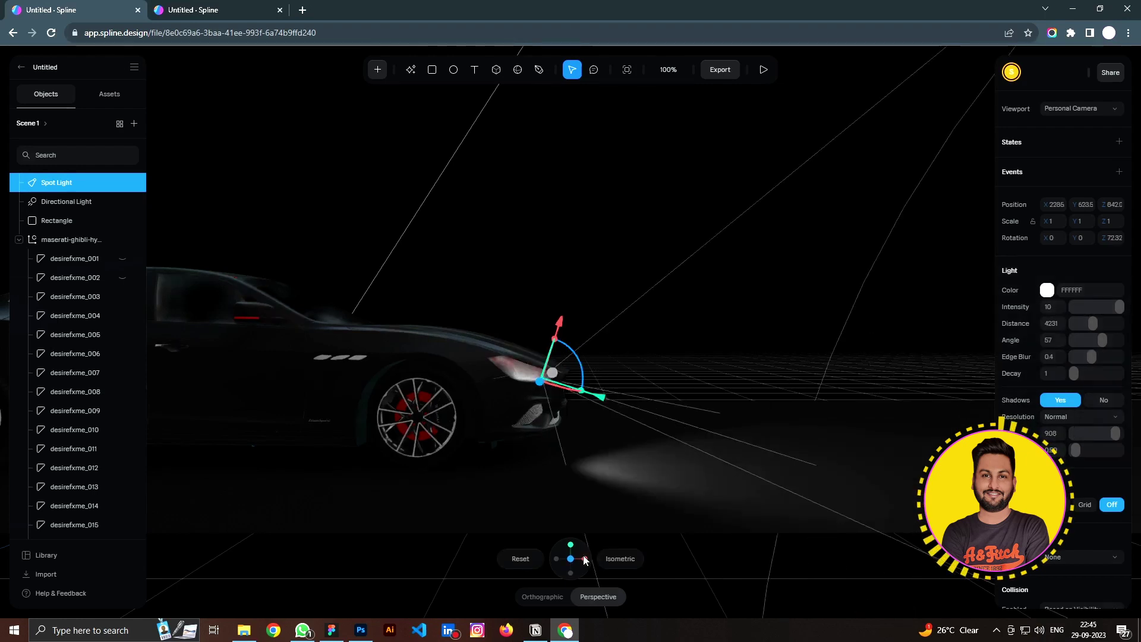
click(585, 560)
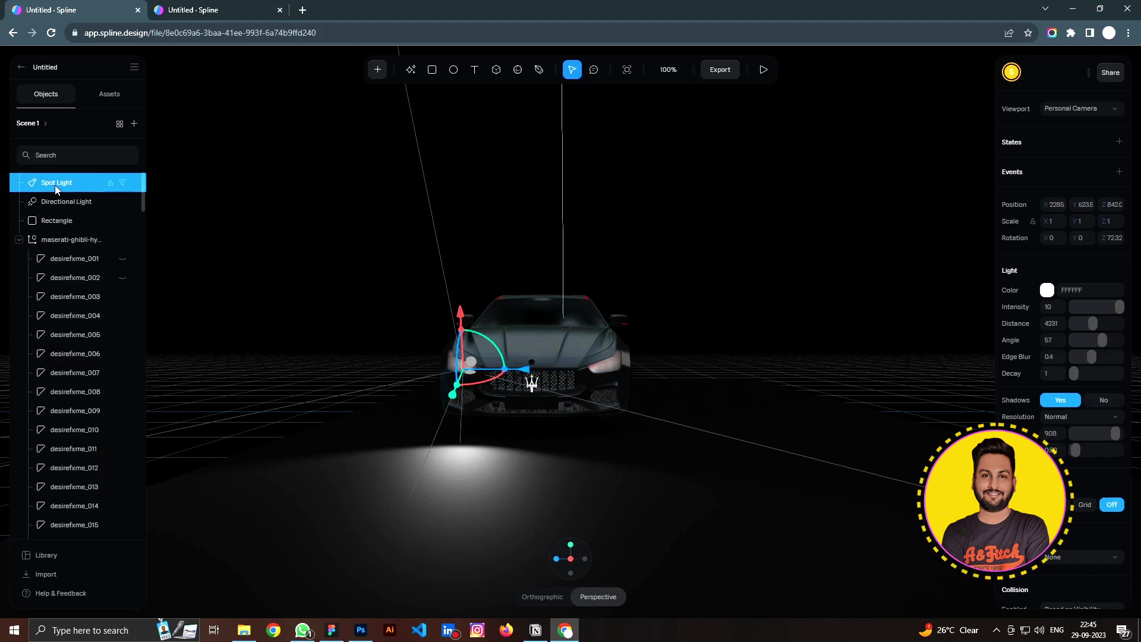
Duplicate the spot light for the other headlight (intensity 8, angle 57) and check it from several views
key(ctrl+d)
drag(601, 162, 541, 289)
click(585, 558)
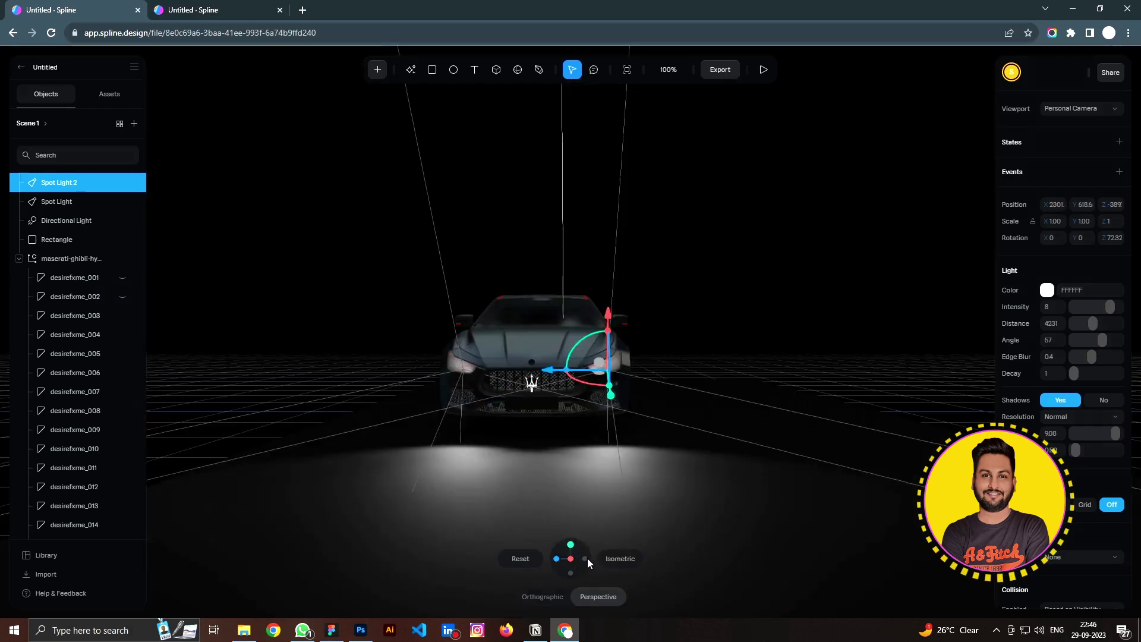
click(586, 558)
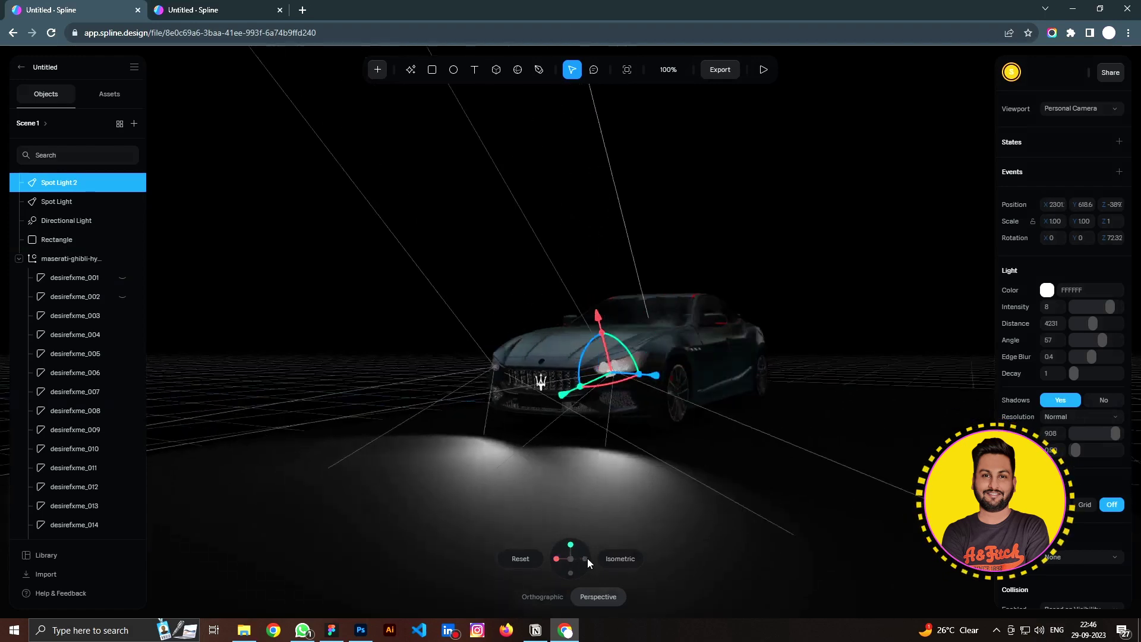
click(556, 558)
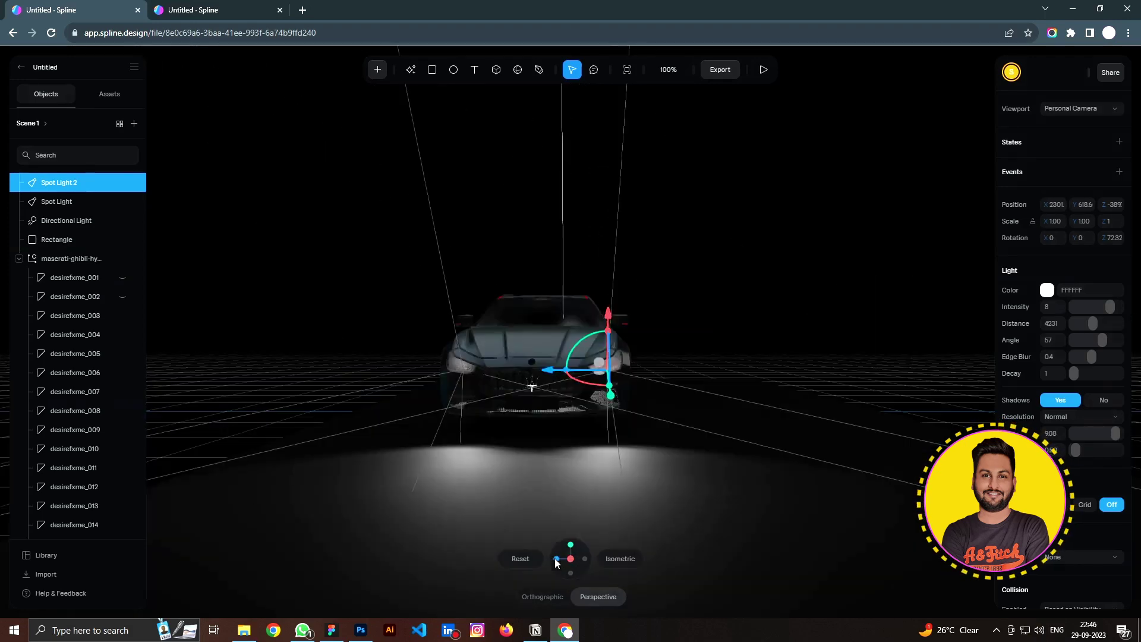
click(556, 558)
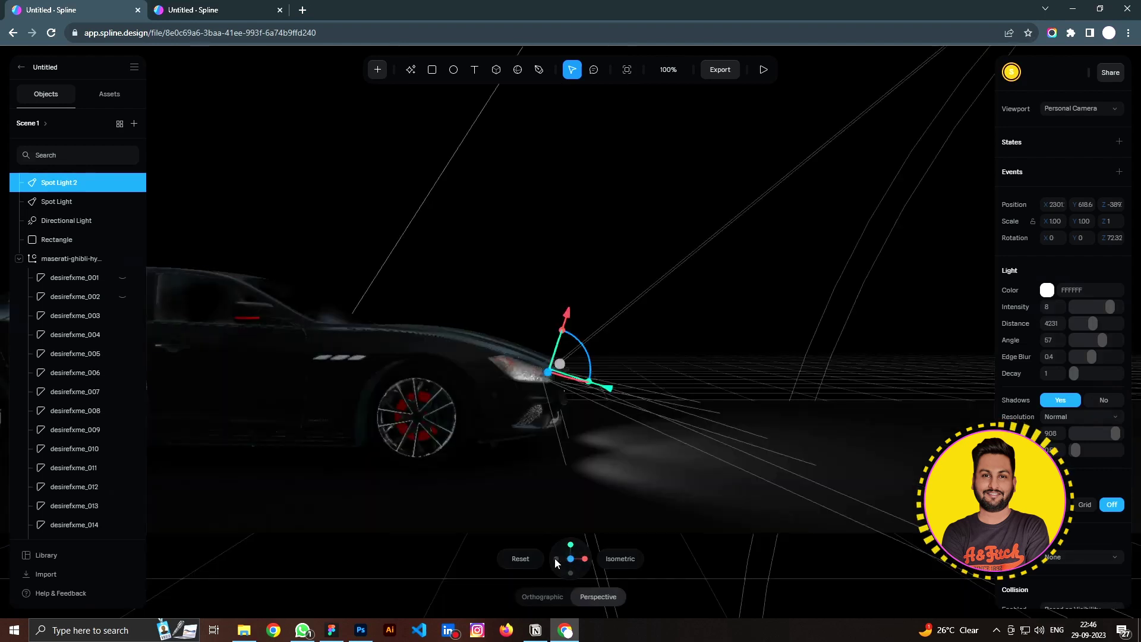
Add a point light and move it in front of the car, checking from top and side views
click(591, 500)
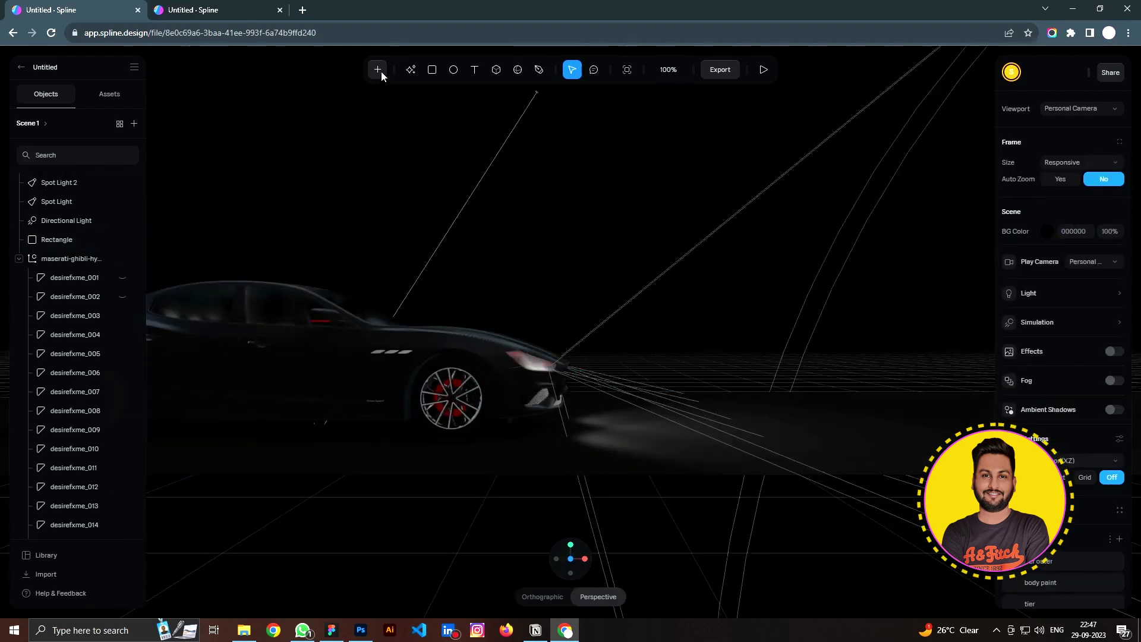
click(378, 70)
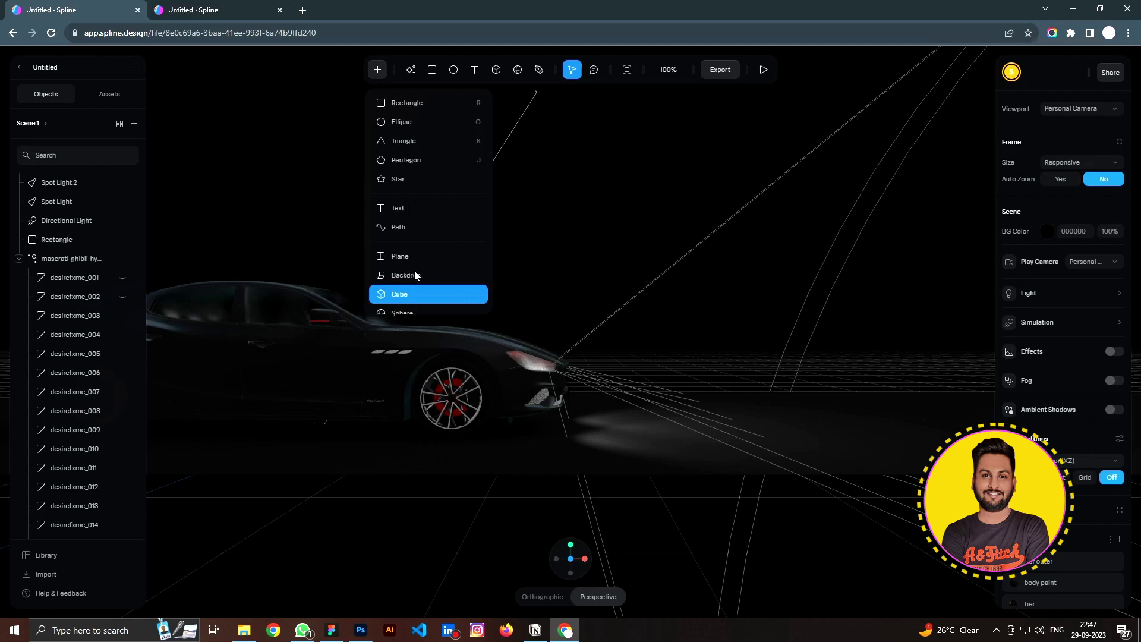
scroll(416, 279, down, 5)
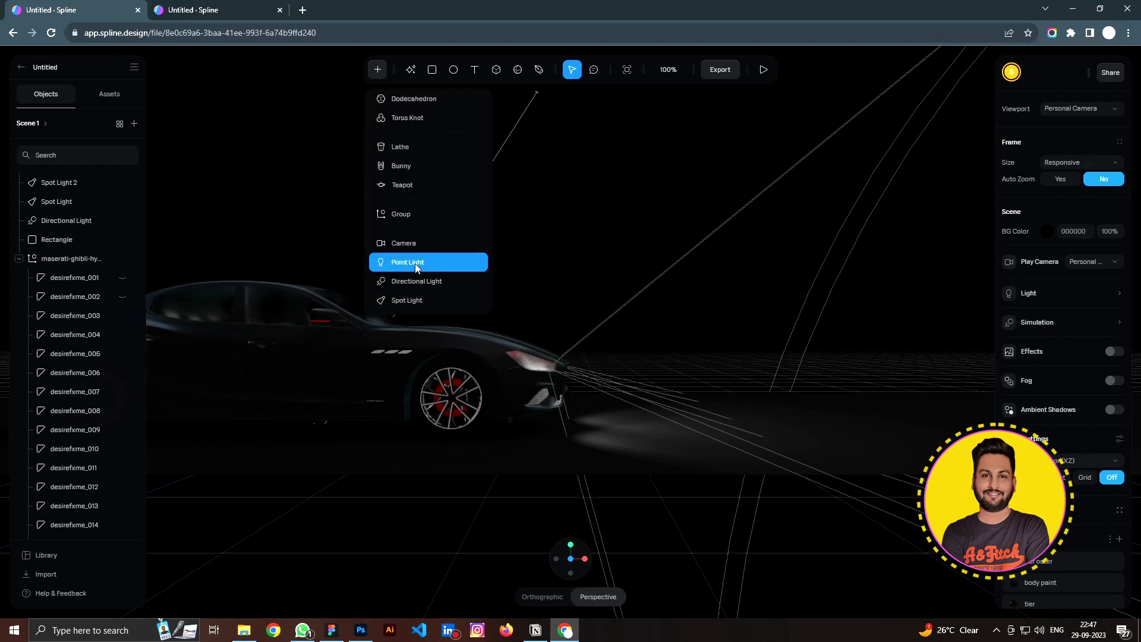
click(415, 263)
drag(568, 380, 571, 544)
click(571, 544)
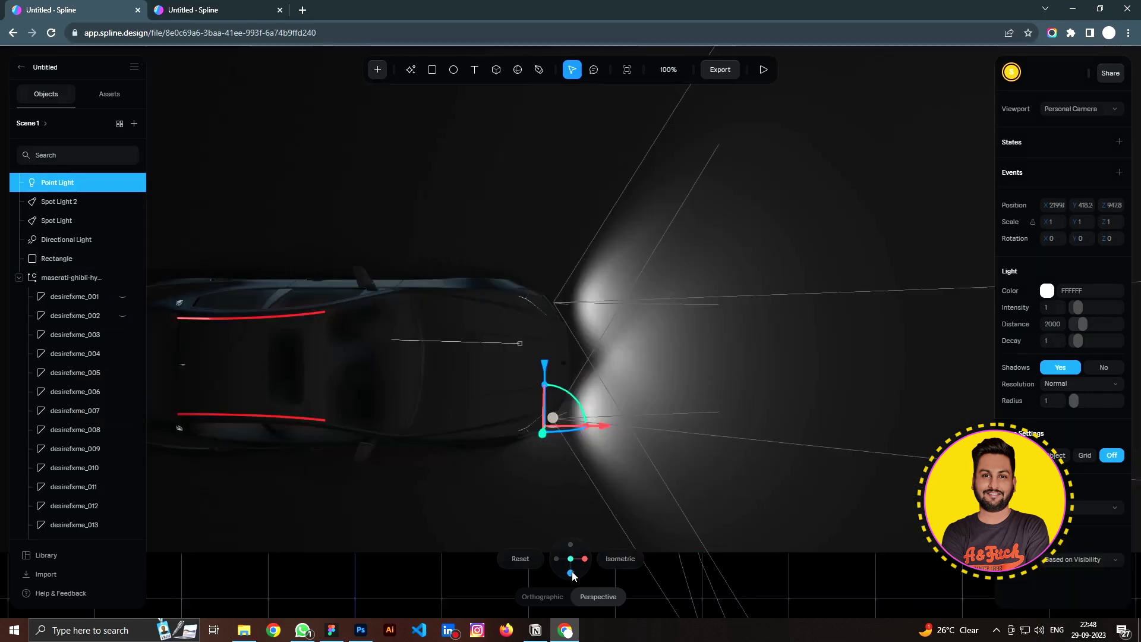
click(585, 559)
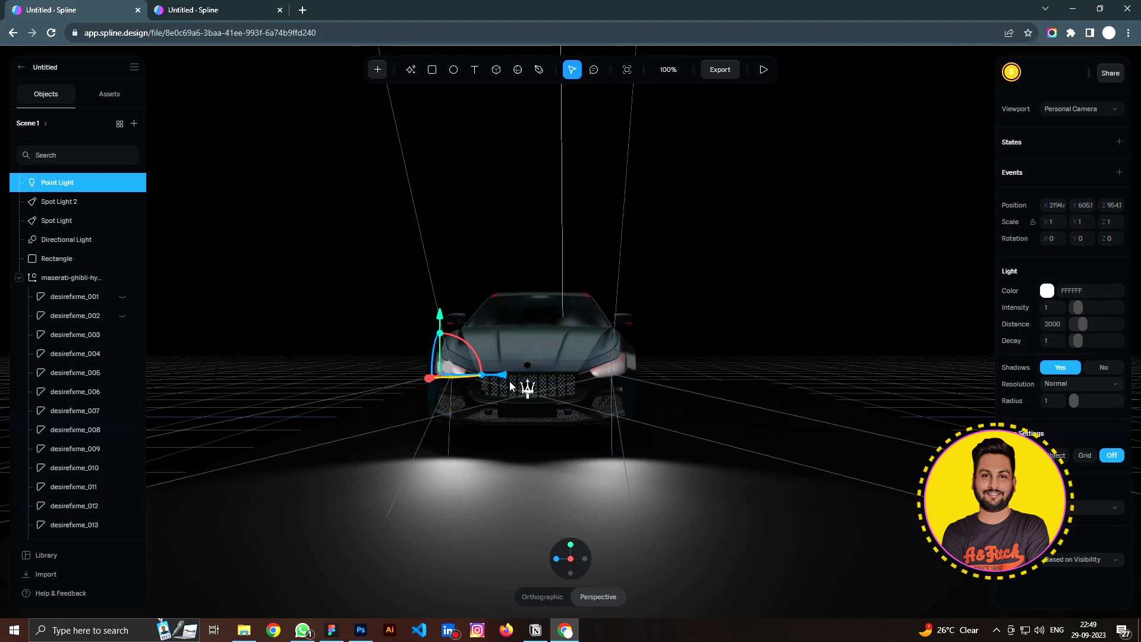
Set Point Light 2 to intensity 2.31 with radius 0 and bring it closer to the headlights
scroll(517, 389, up, 3)
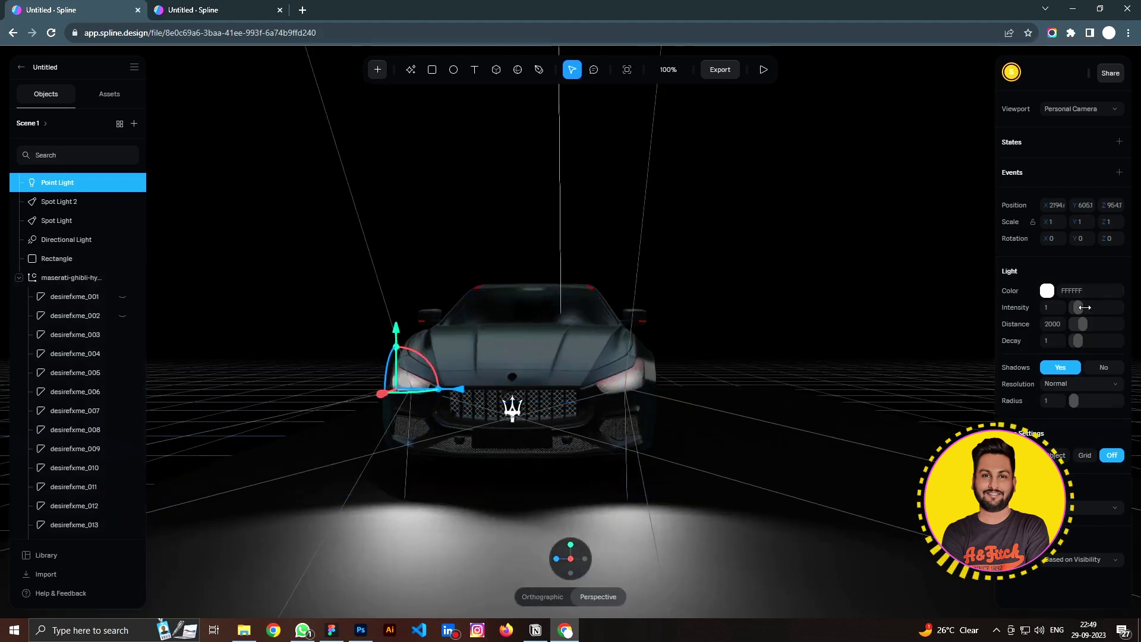
mouse_move(1089, 307)
mouse_down()
mouse_move(1108, 307)
mouse_move(1077, 324)
mouse_move(1096, 324)
mouse_up()
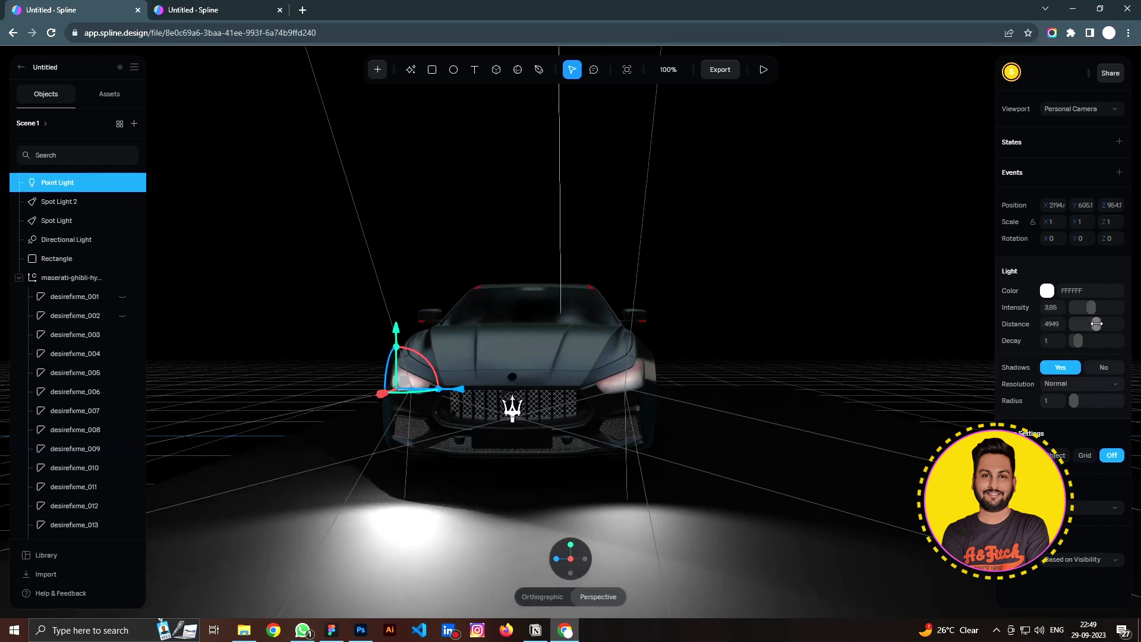
mouse_move(1073, 400)
mouse_down()
mouse_move(1094, 401)
mouse_move(1061, 403)
mouse_up()
drag(1091, 308, 1087, 307)
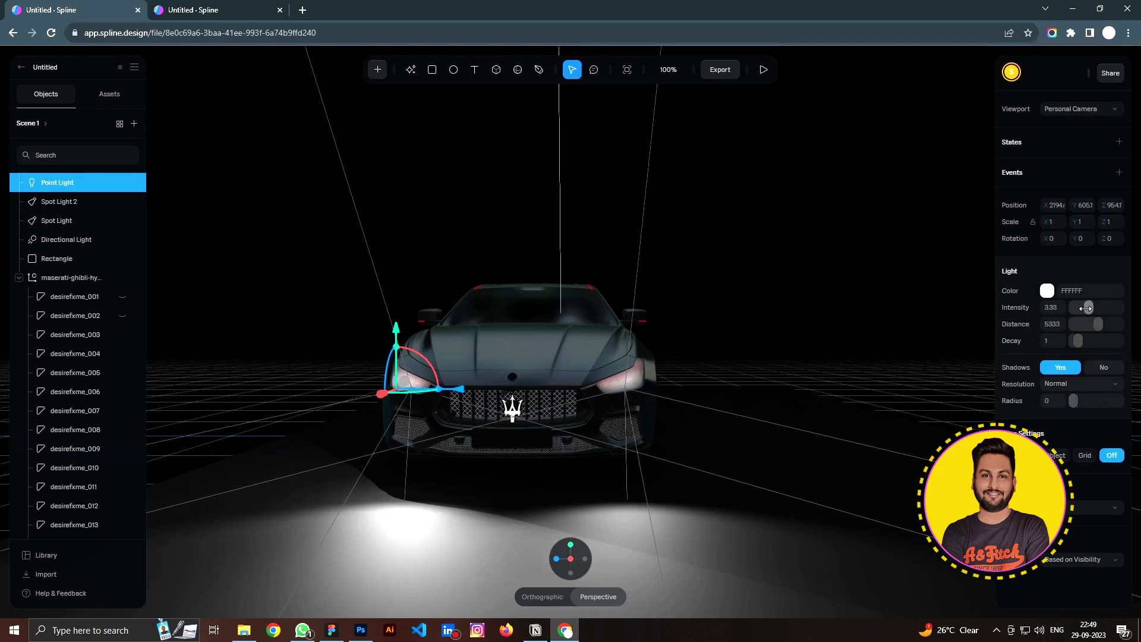
click(557, 560)
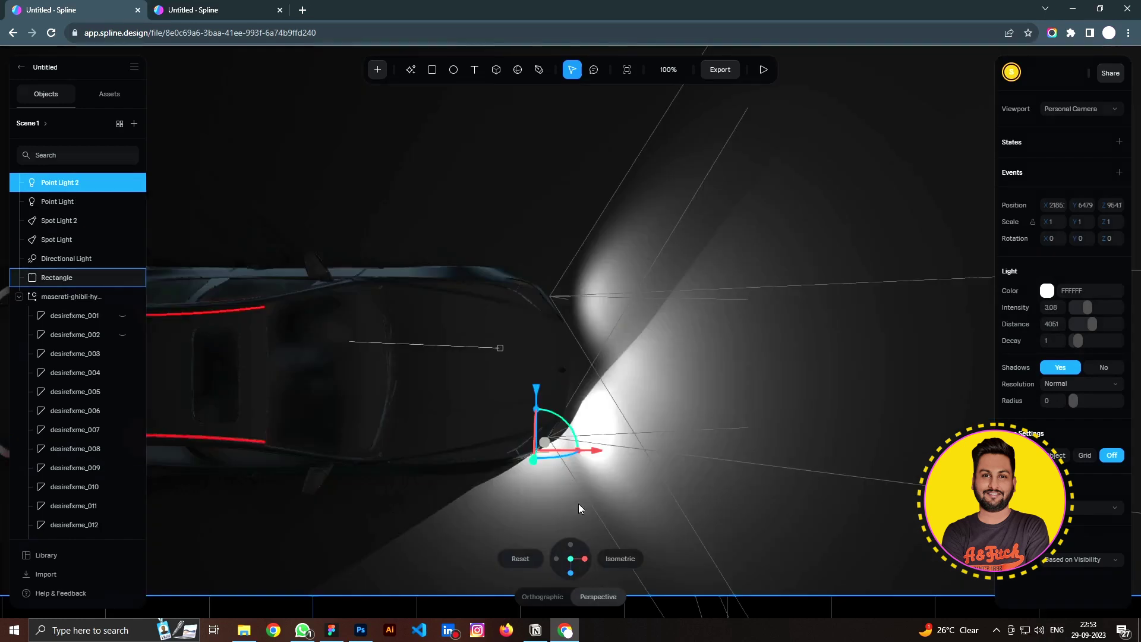
drag(544, 443, 537, 280)
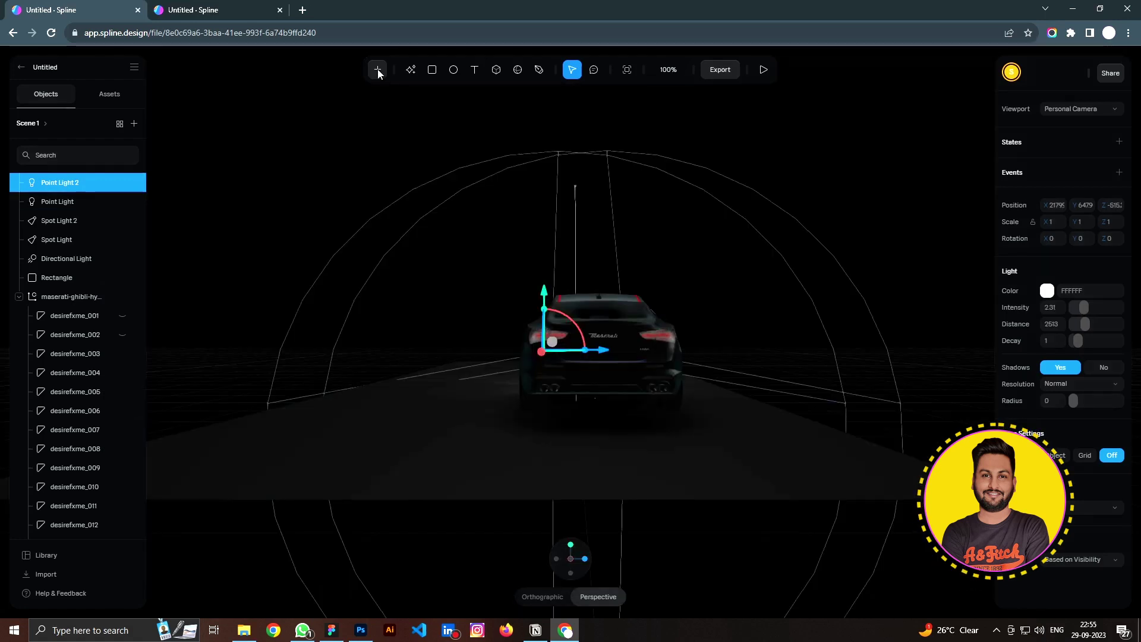
Add a point light at the car's rear left corner and make it bright red (F60707)
key(Escape)
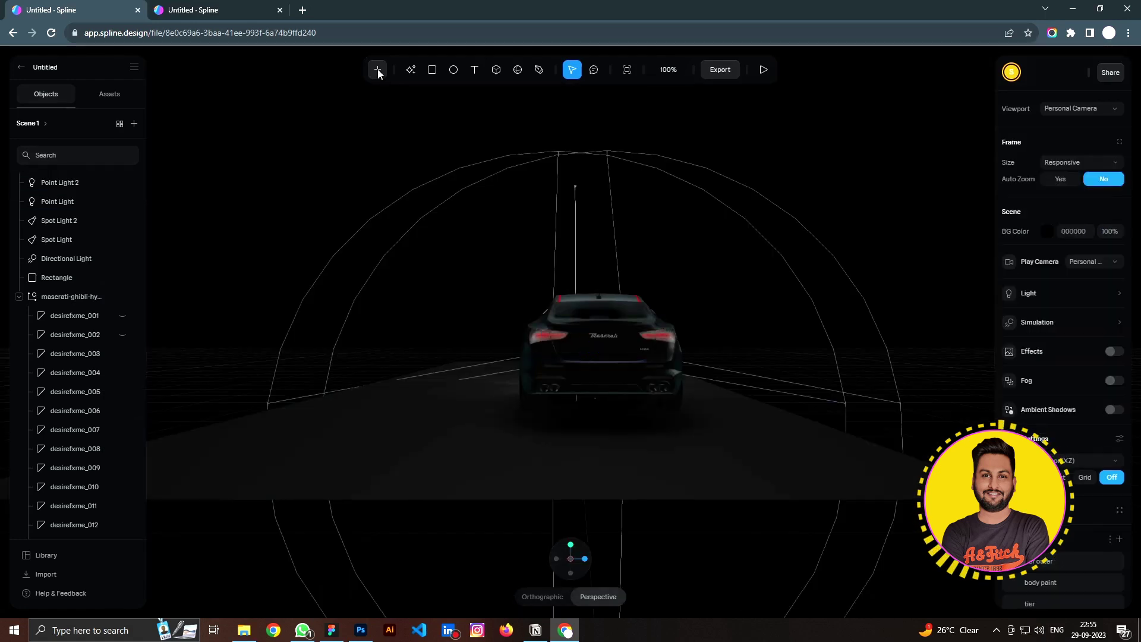
click(378, 71)
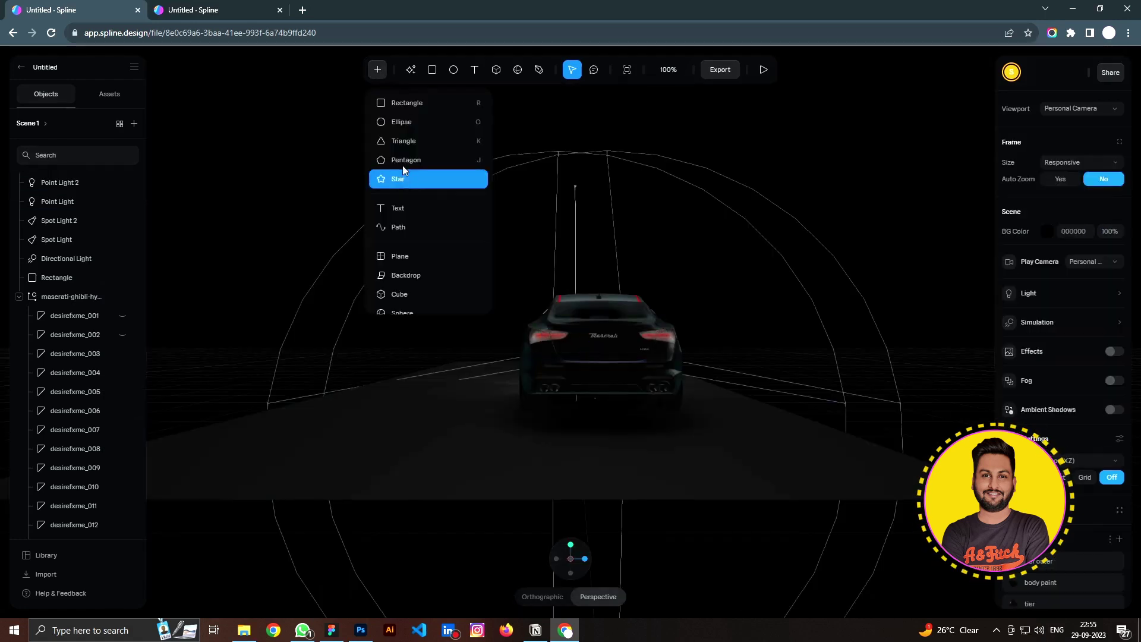
scroll(403, 178, down, 5)
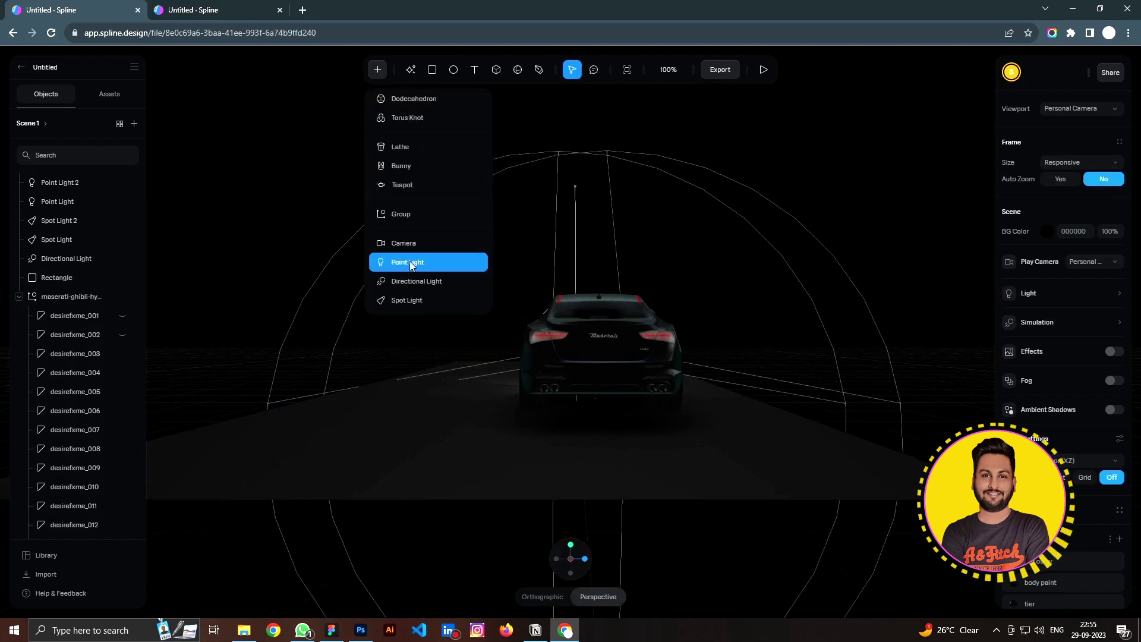
click(410, 263)
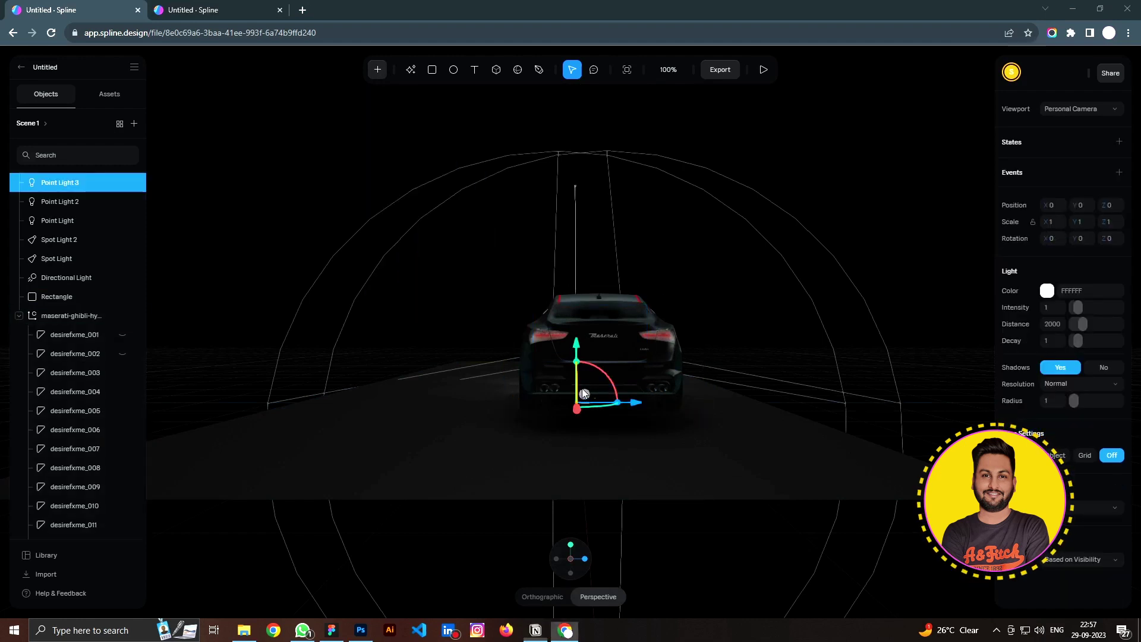
drag(555, 337, 547, 341)
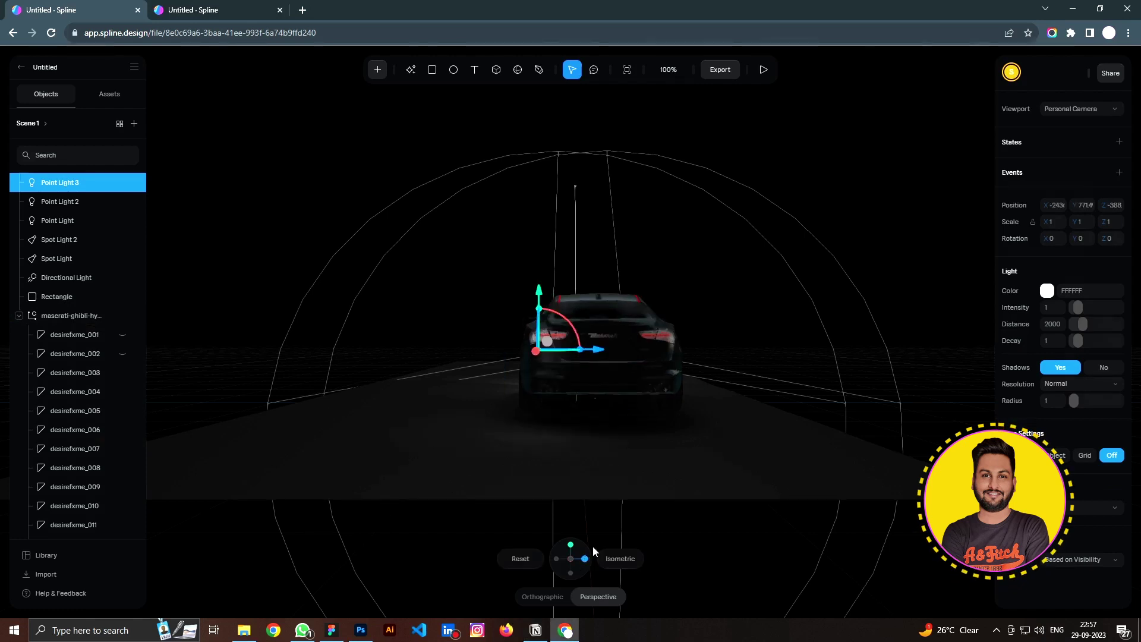
click(1048, 291)
click(1094, 342)
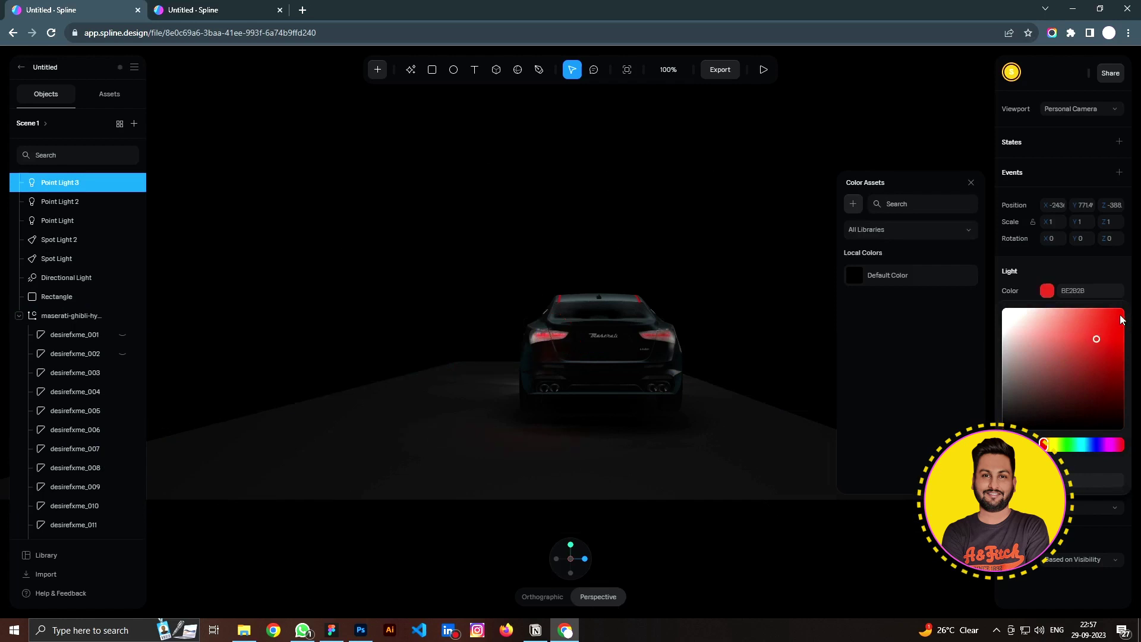
drag(1122, 318, 1090, 306)
click(1086, 307)
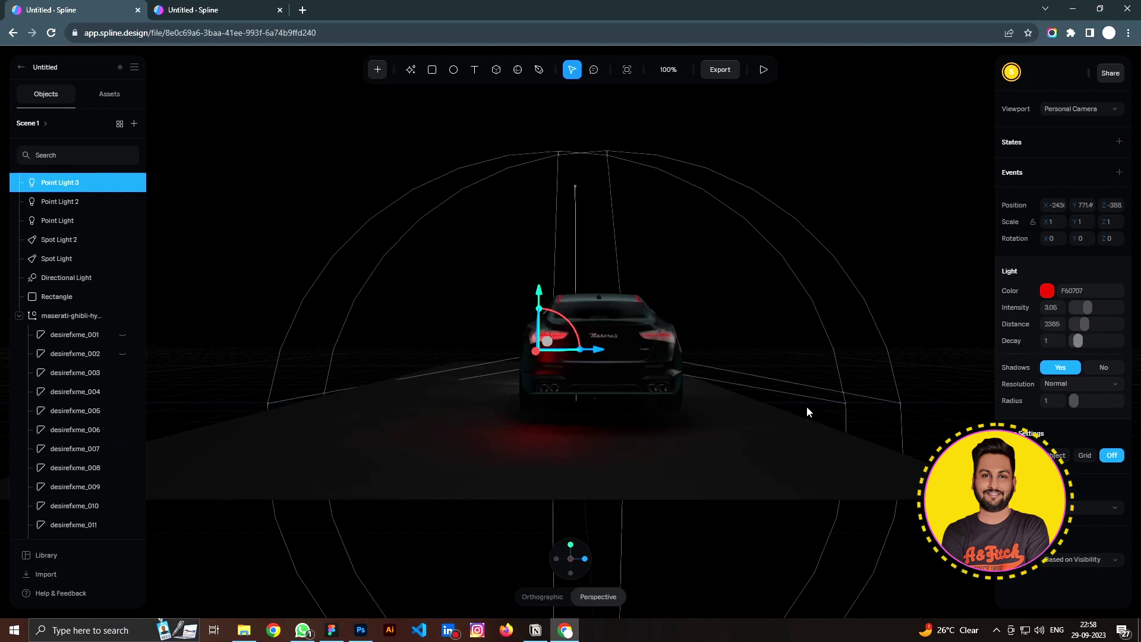
Duplicate the red light to the car's other rear corner and preview the scene
click(570, 544)
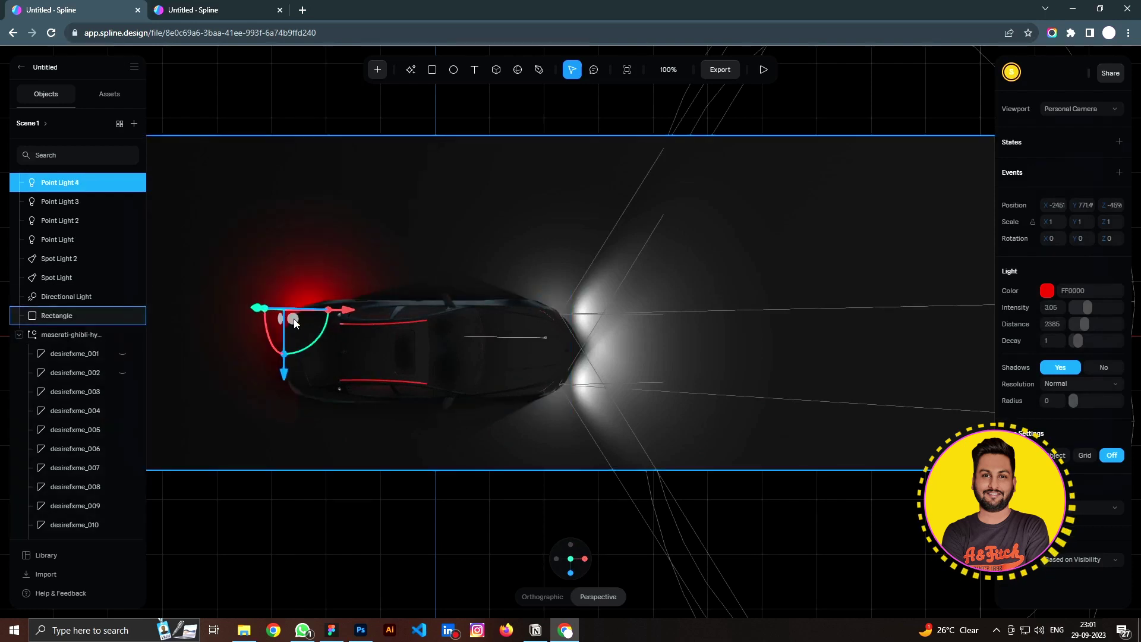
key(ctrl+d)
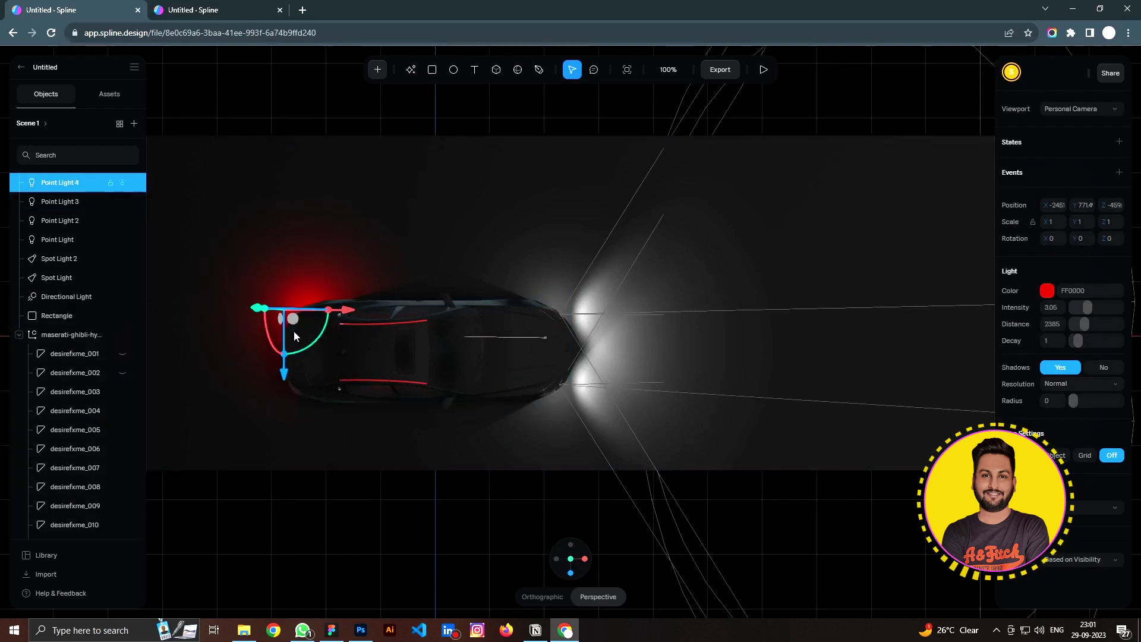
drag(294, 334, 290, 412)
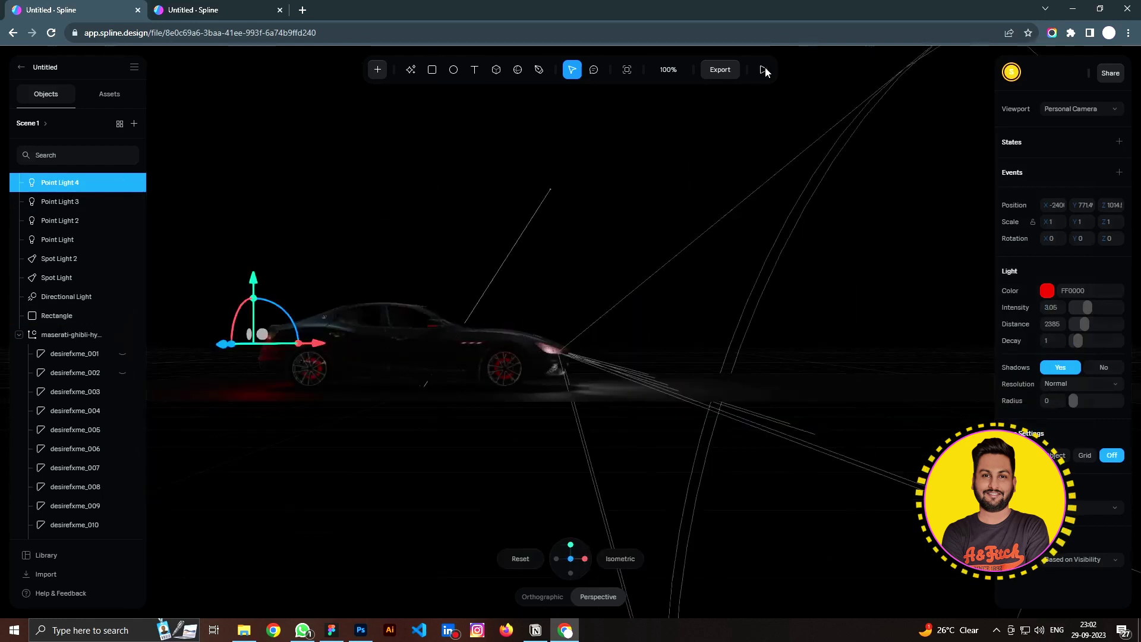
click(764, 70)
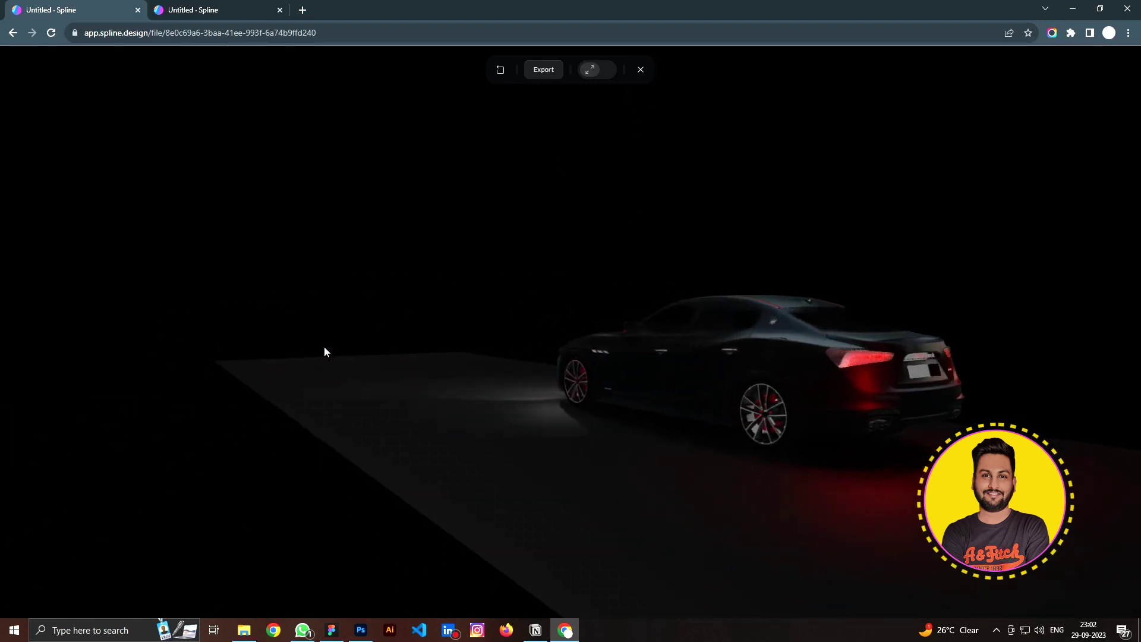
key(Escape)
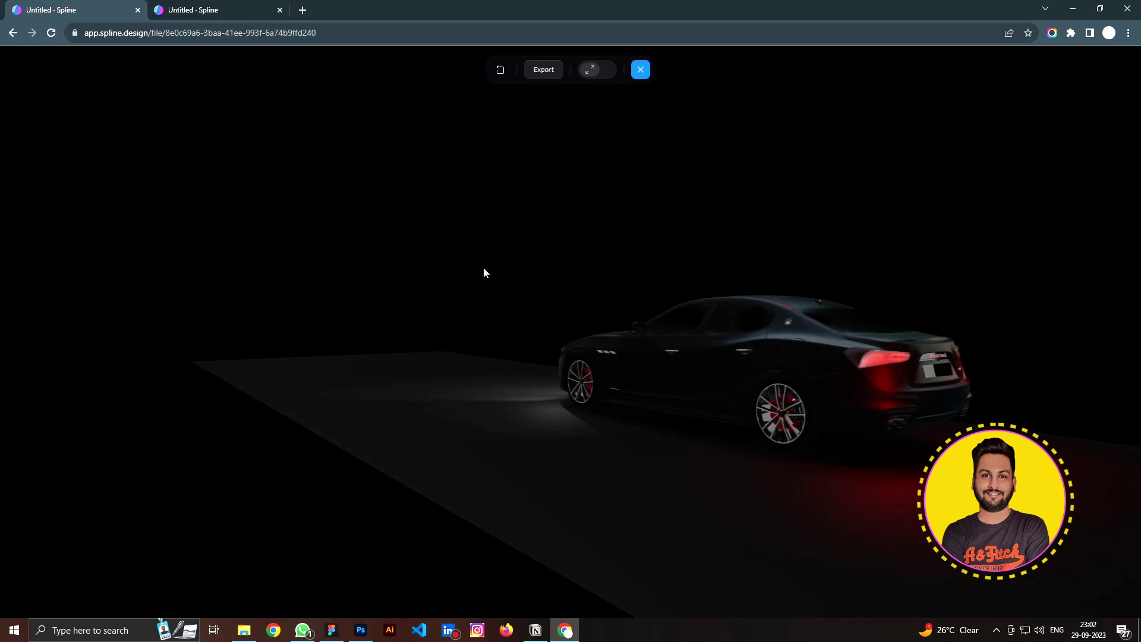
click(510, 404)
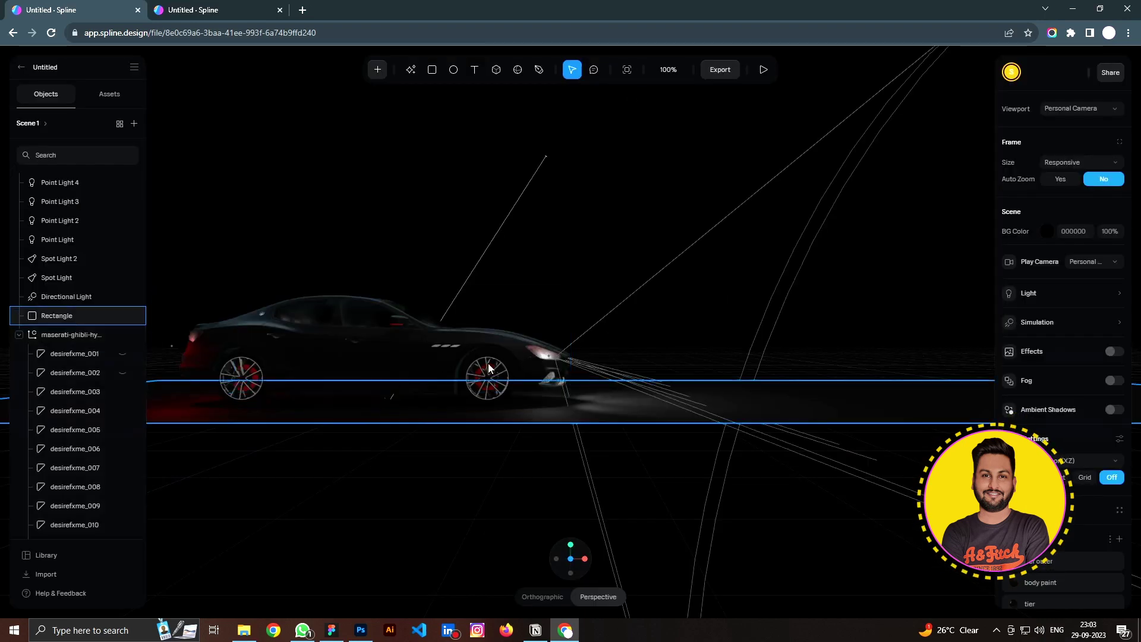
Select the front wheel group, add a State rotated 270 on X, then return to Base State
click(490, 367)
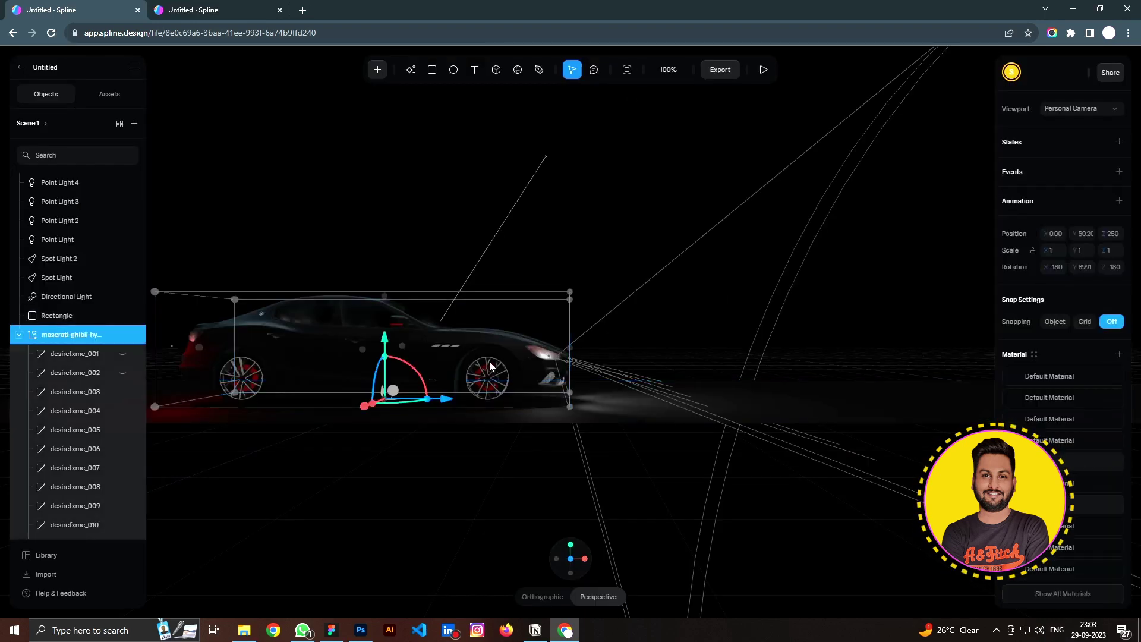
double_click(489, 367)
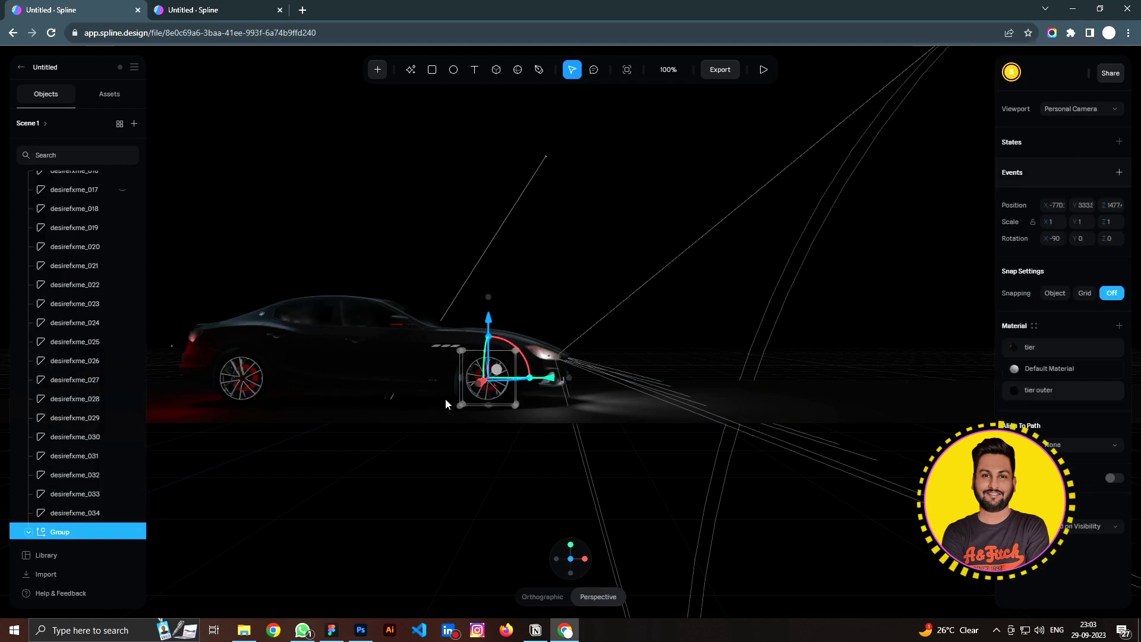
click(1119, 143)
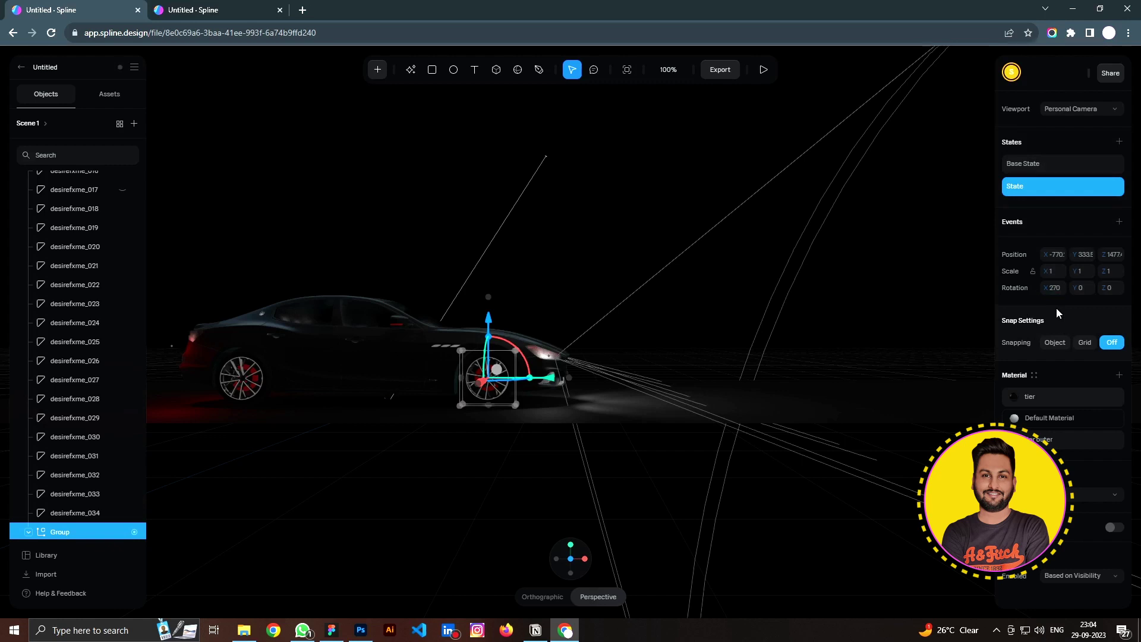
click(1036, 171)
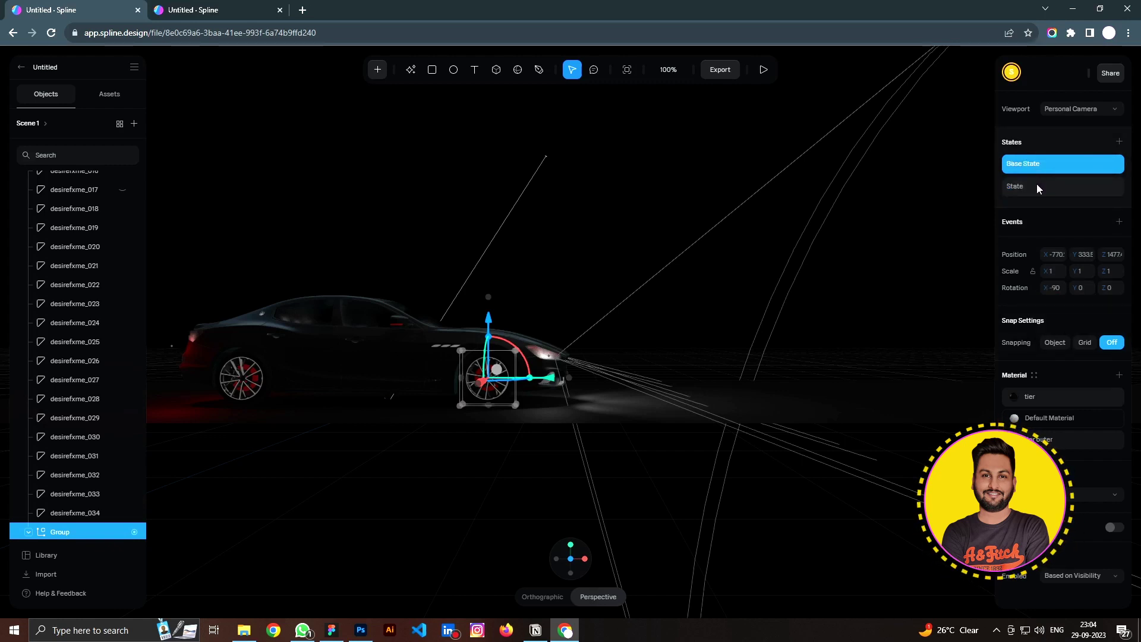
Add a Start event with a Transition from Base State to State on the front wheel group
click(1120, 222)
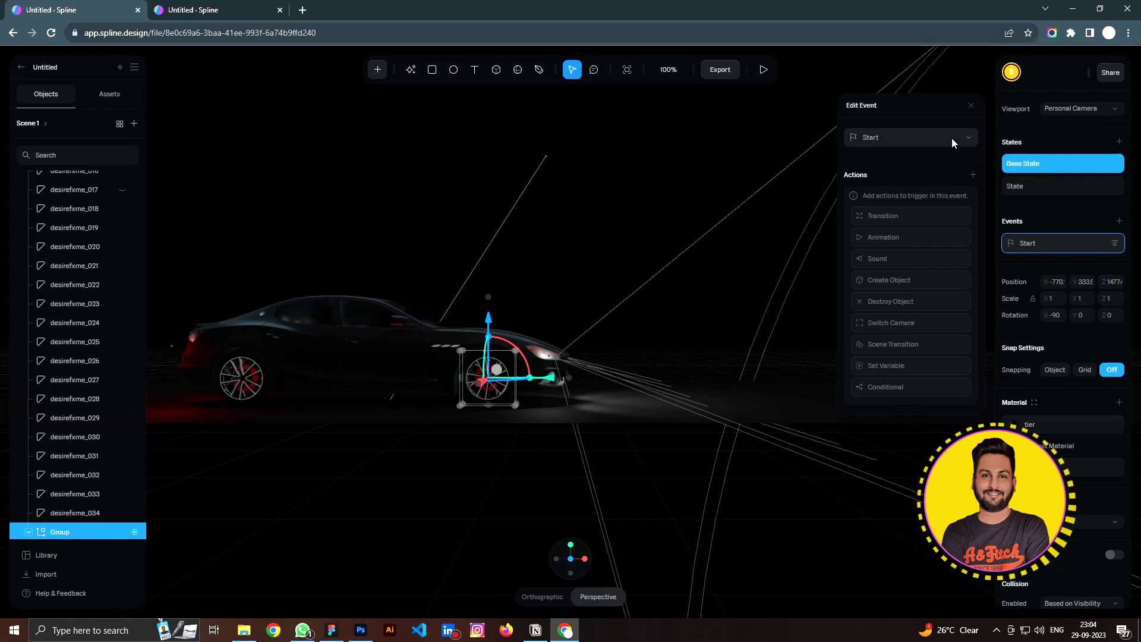
click(901, 219)
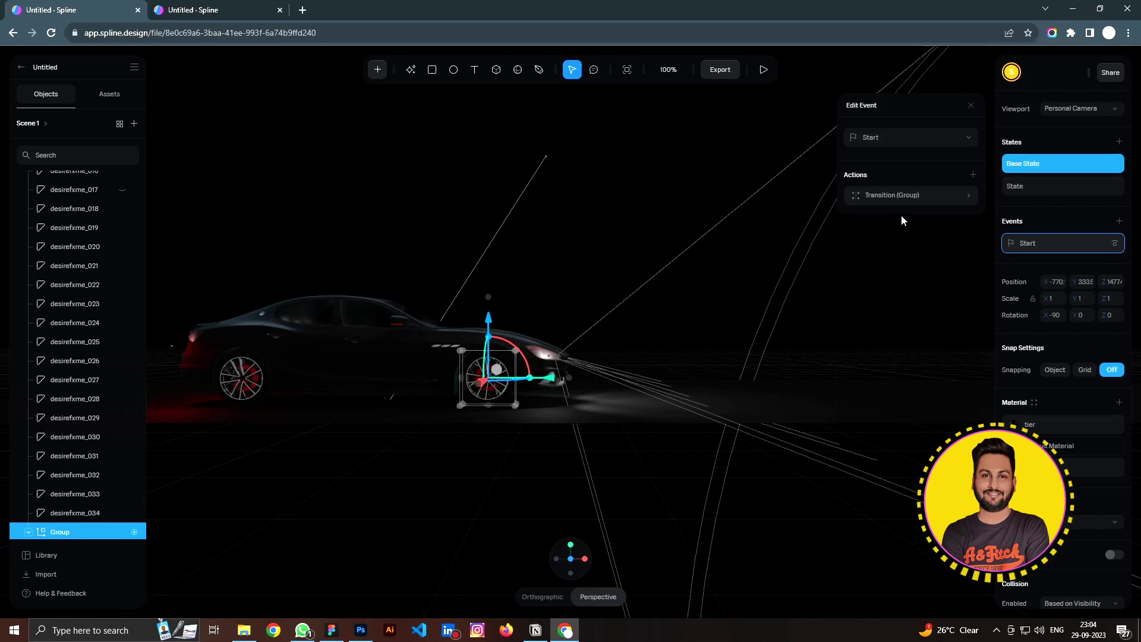
click(968, 195)
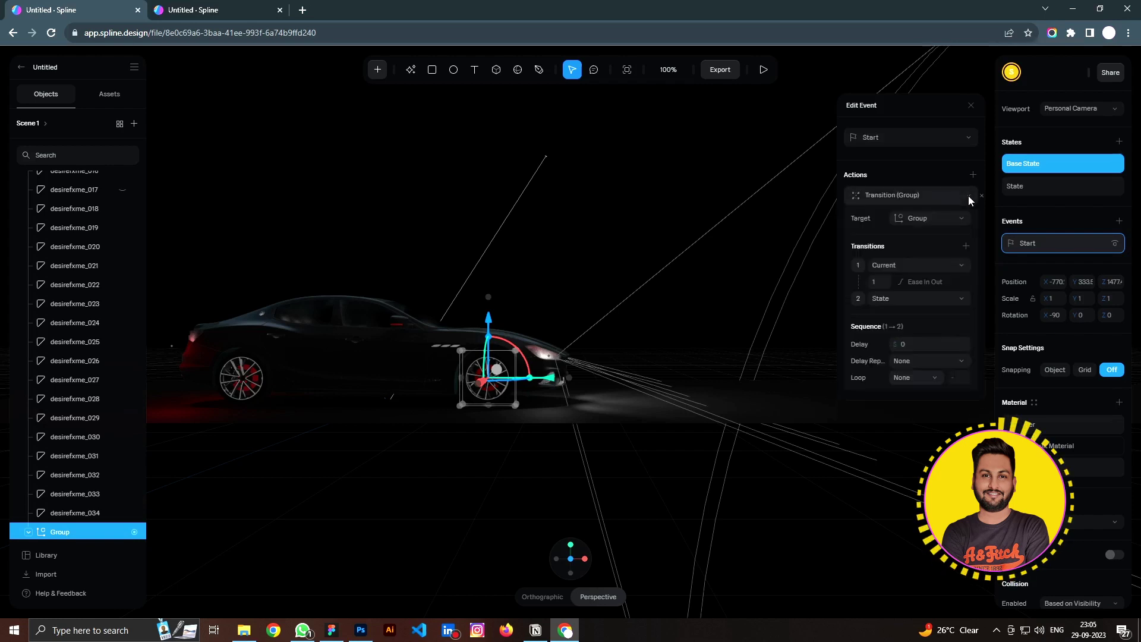
click(911, 265)
click(895, 294)
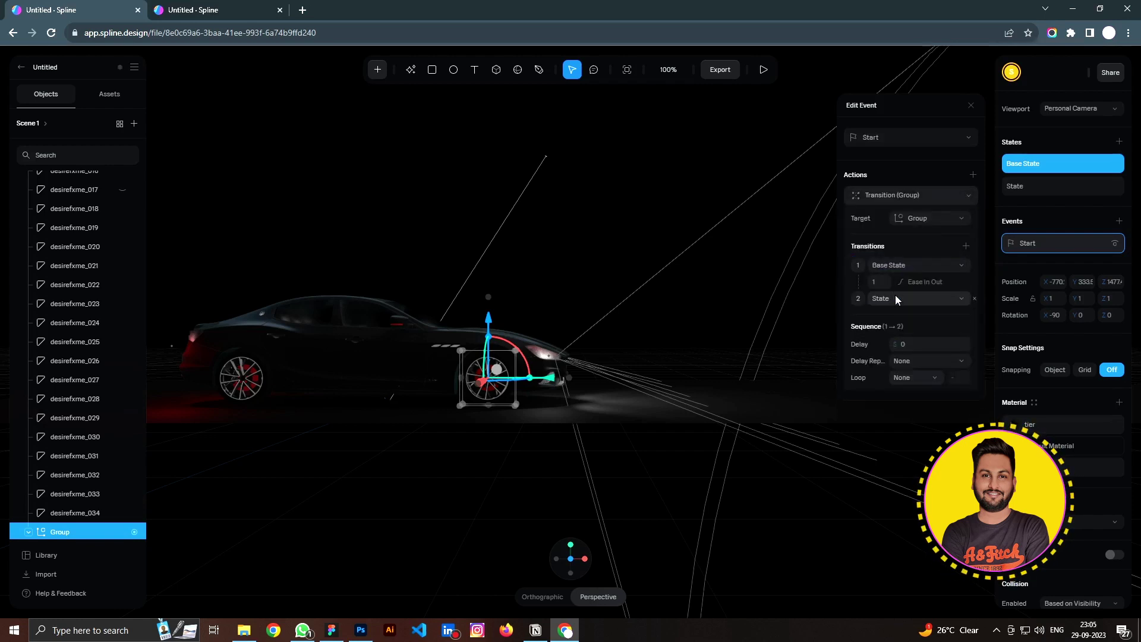
click(897, 298)
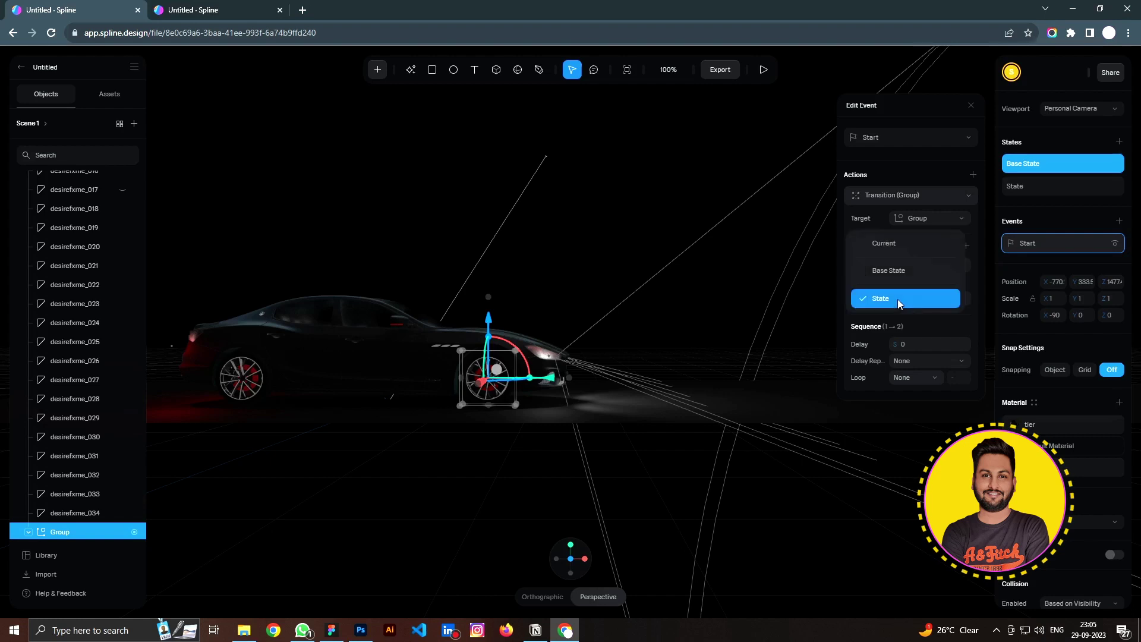
click(897, 299)
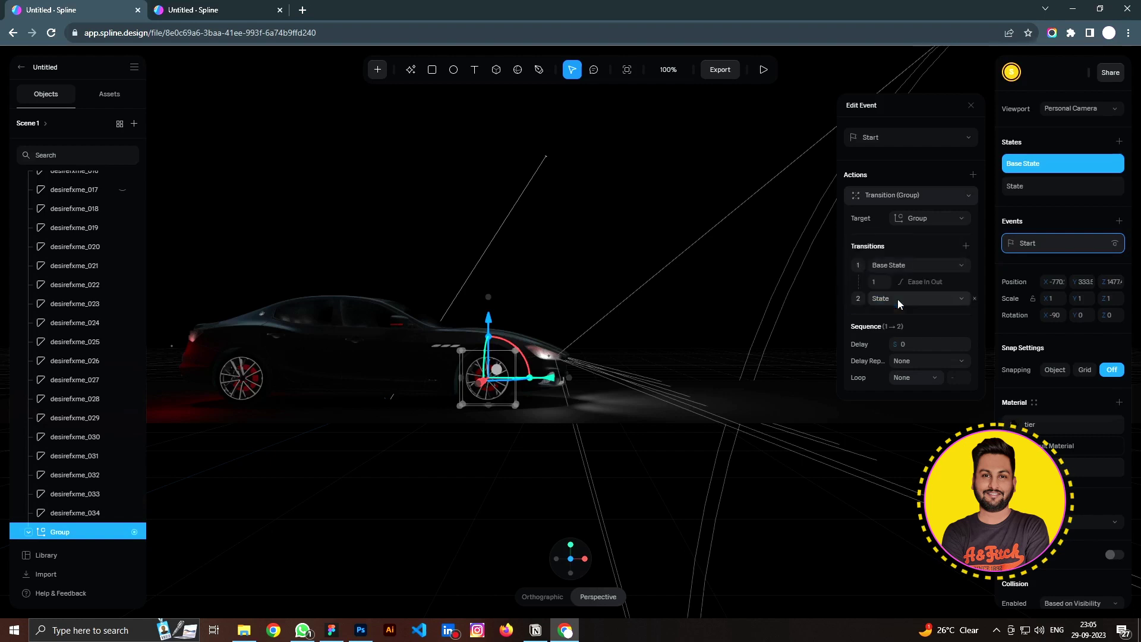
Give the wheel transition Linear easing and infinite looping, then preview the spin
click(925, 281)
click(922, 324)
click(919, 252)
click(919, 253)
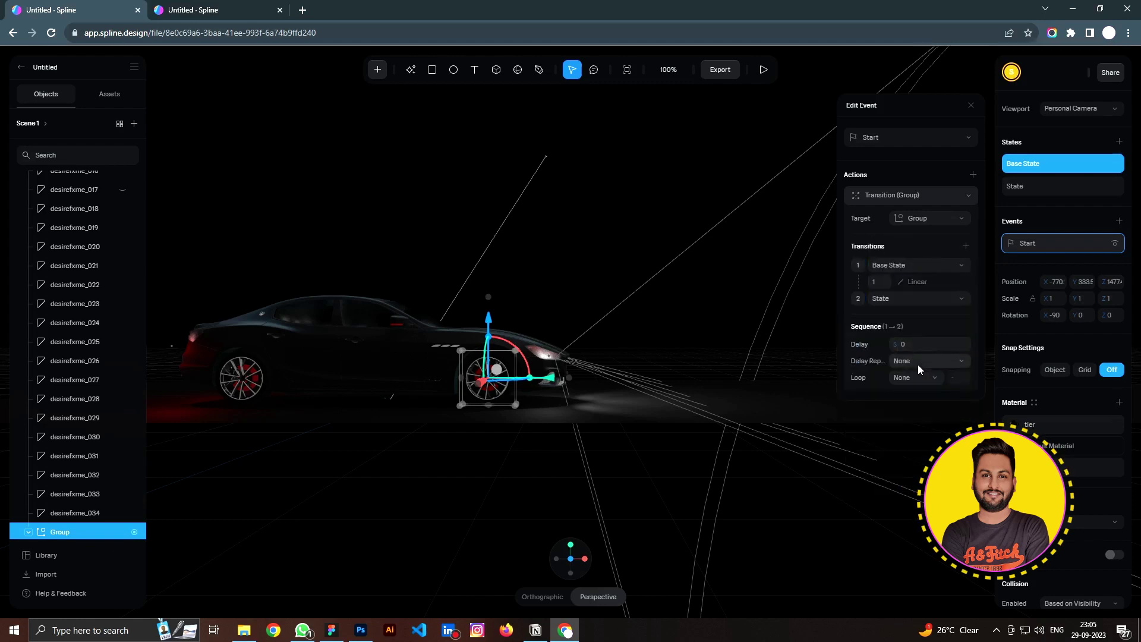
click(918, 376)
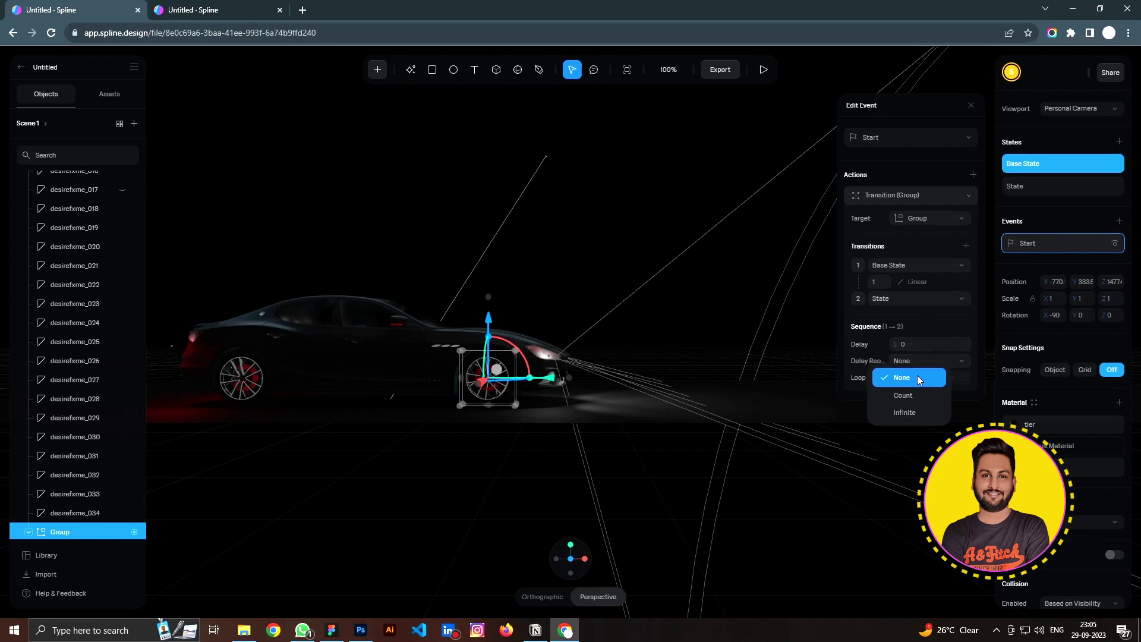
click(912, 410)
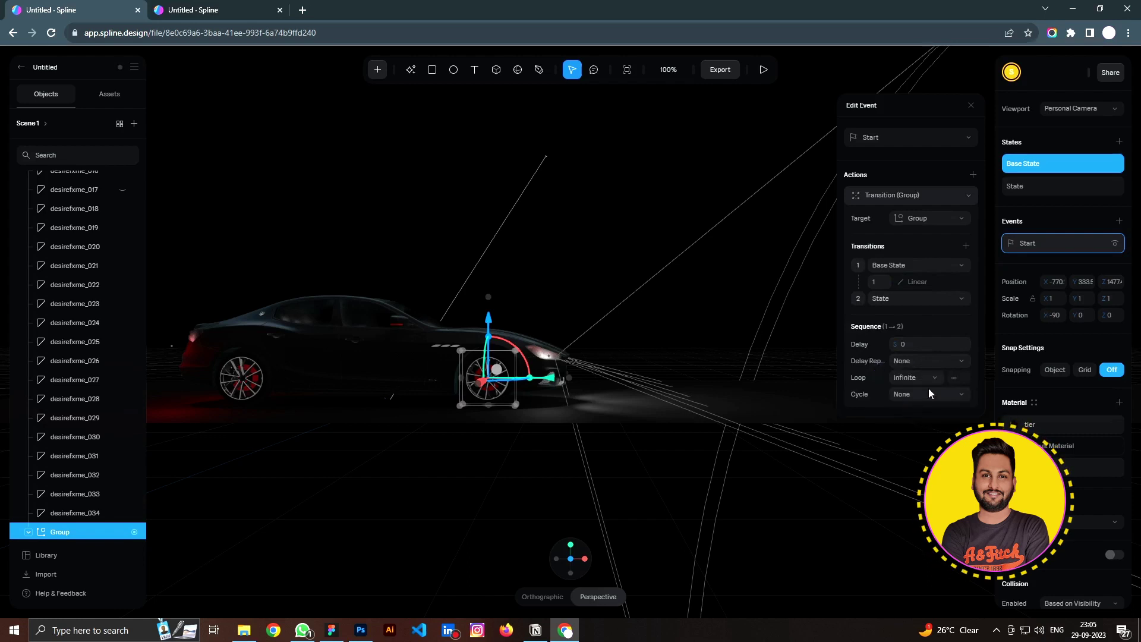
click(764, 69)
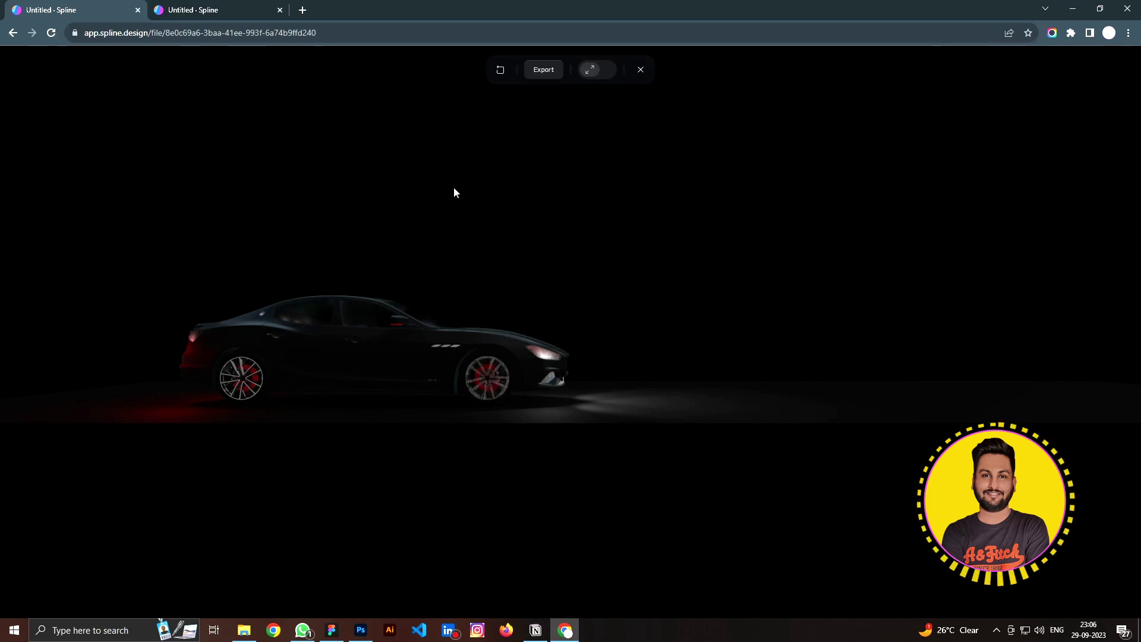
key(Escape)
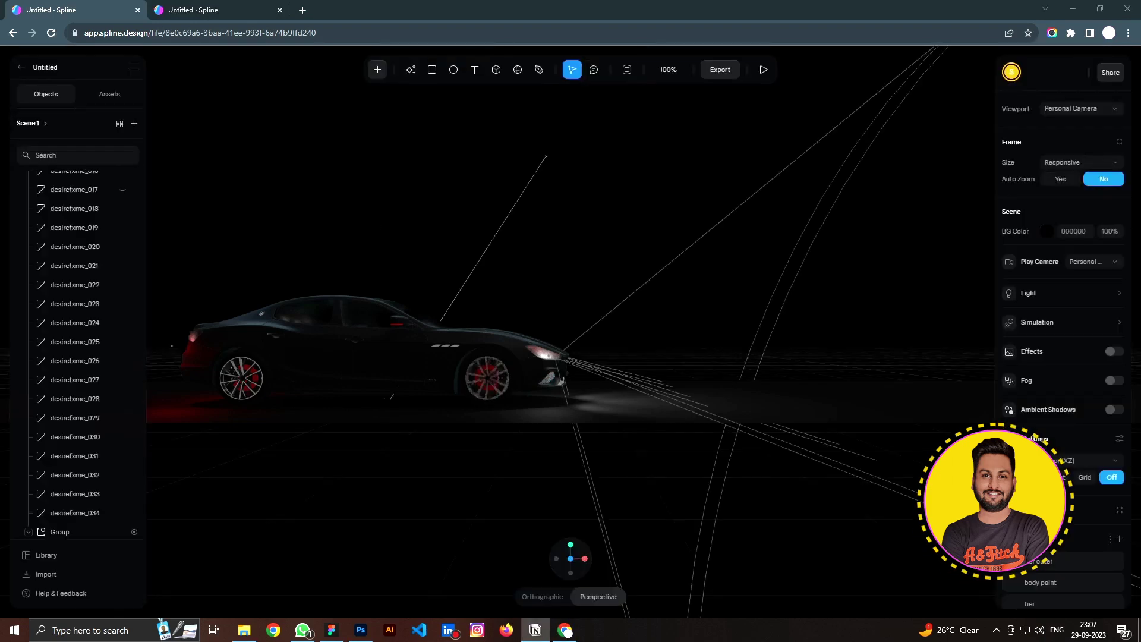
click(357, 333)
Give the rear wheel group a Start transition from Base State to State, Linear, looping infinitely
click(240, 377)
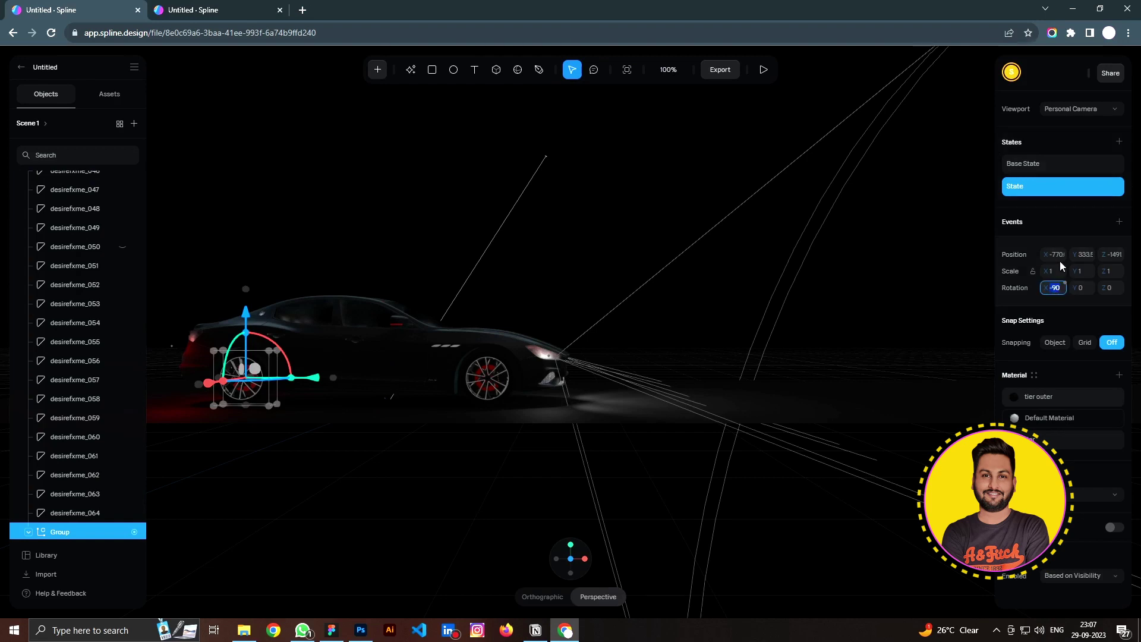
click(1119, 221)
click(894, 211)
click(893, 200)
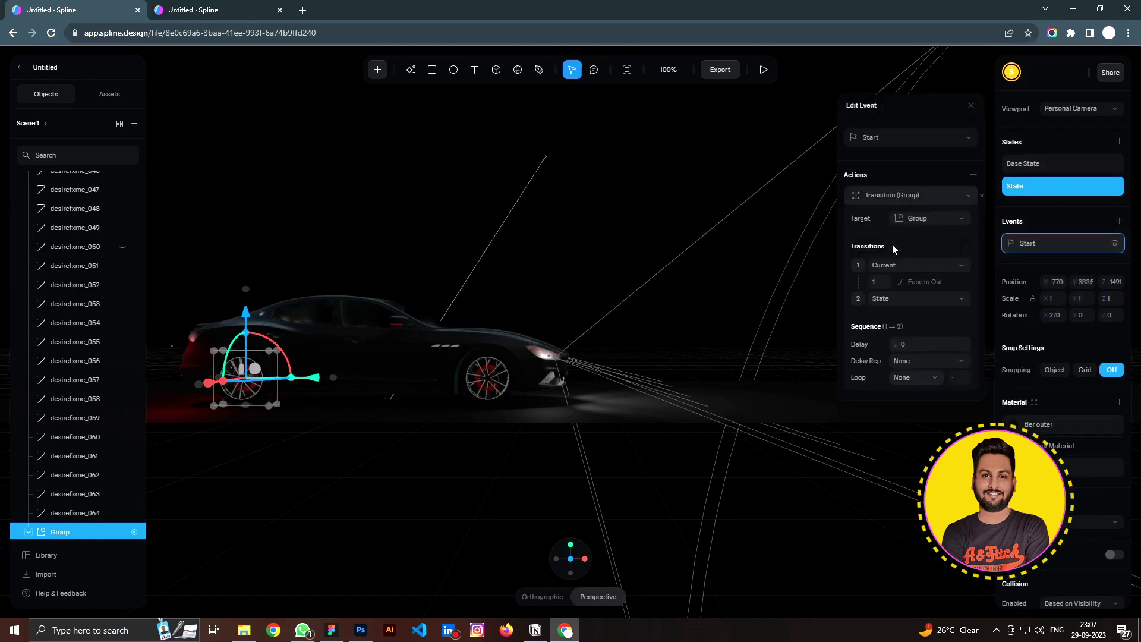
click(888, 297)
click(895, 298)
click(904, 299)
click(904, 300)
click(936, 280)
click(910, 375)
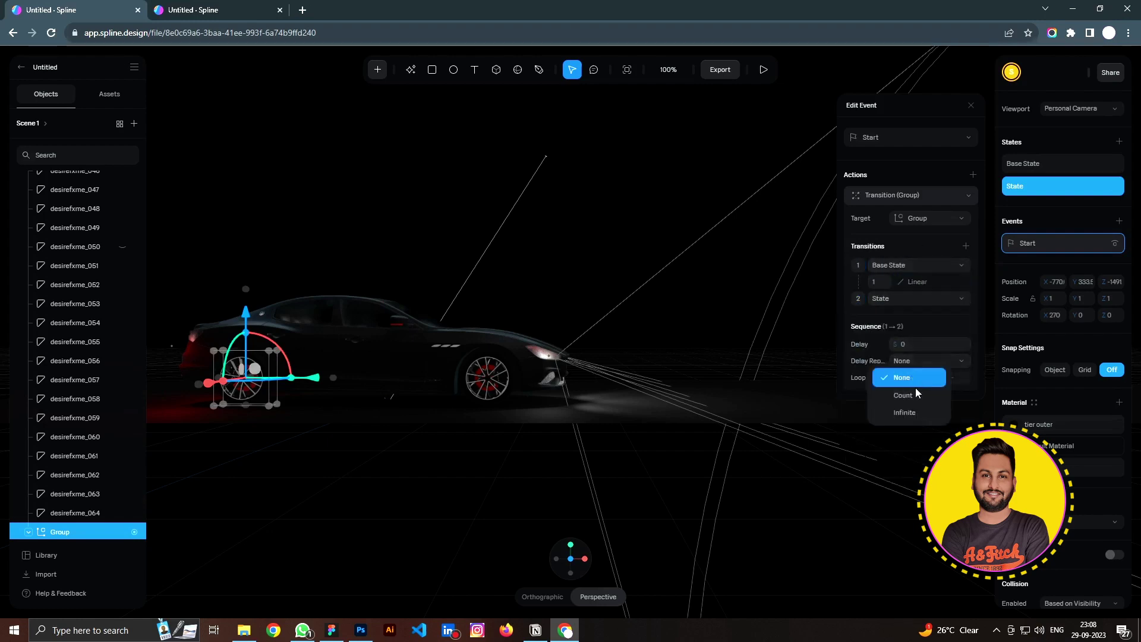
click(908, 413)
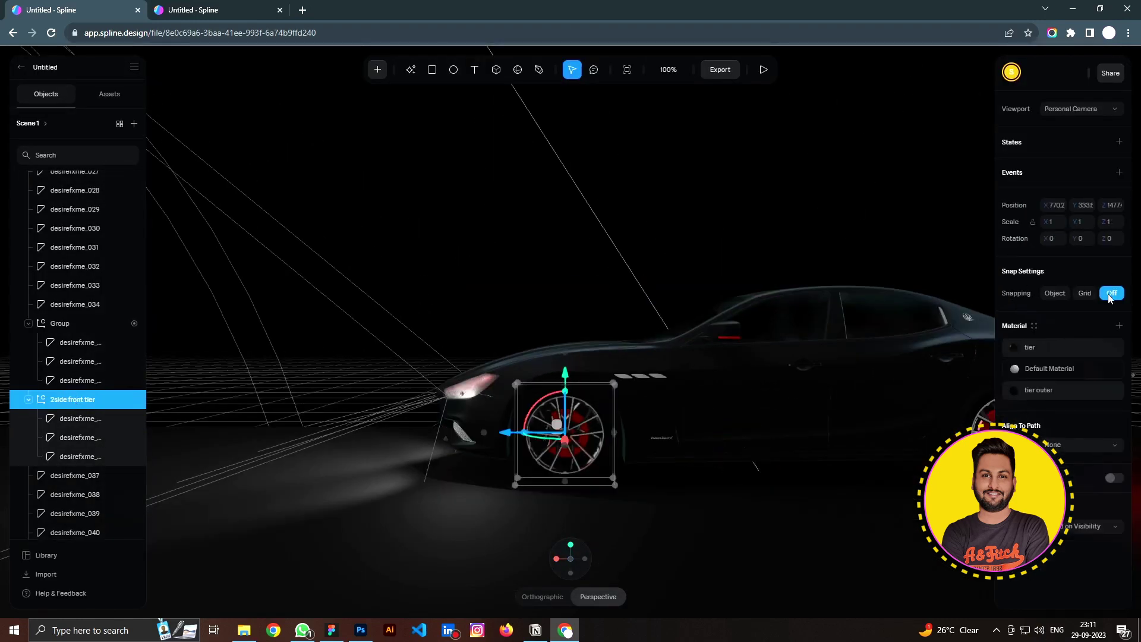
Add a new State and a Linear, infinitely looping Start transition to the front wheel
click(1120, 142)
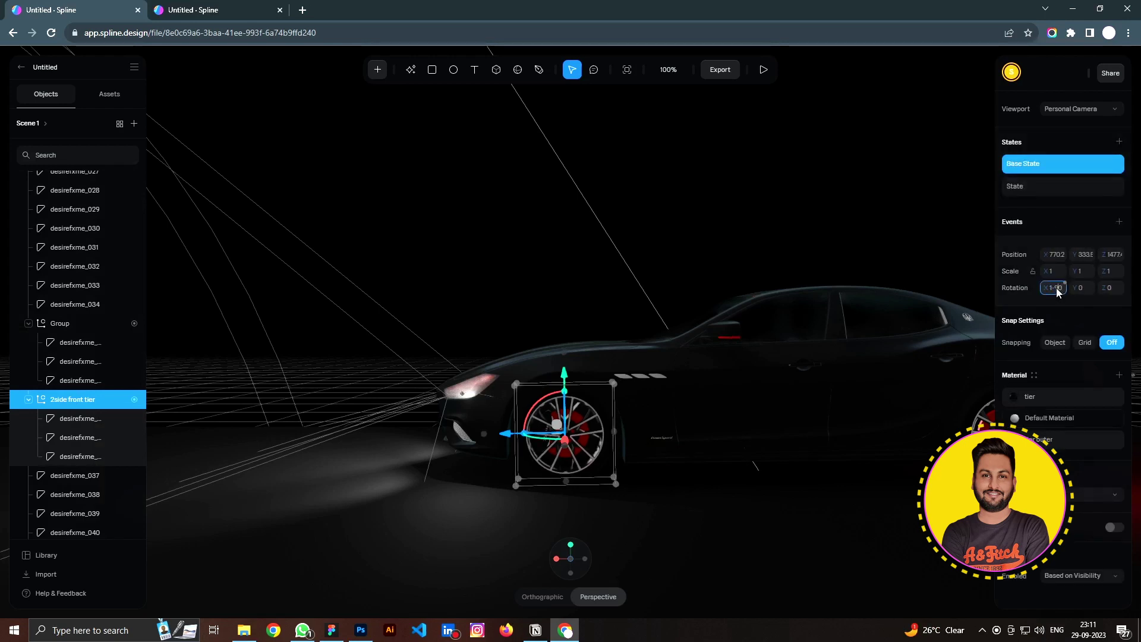
click(1039, 186)
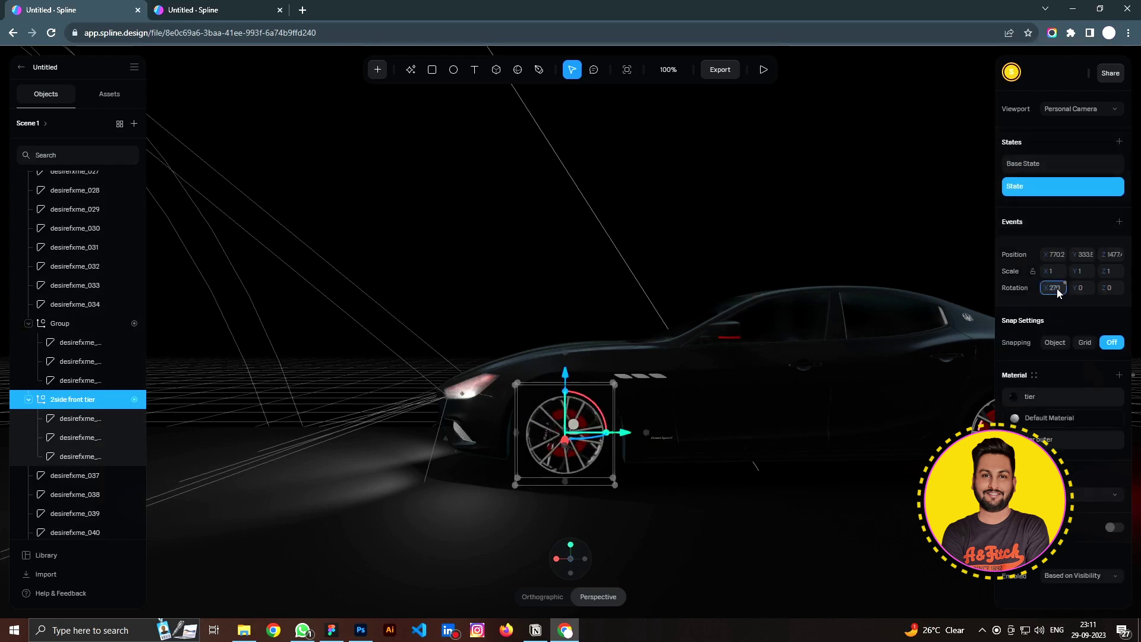
click(1120, 222)
click(905, 215)
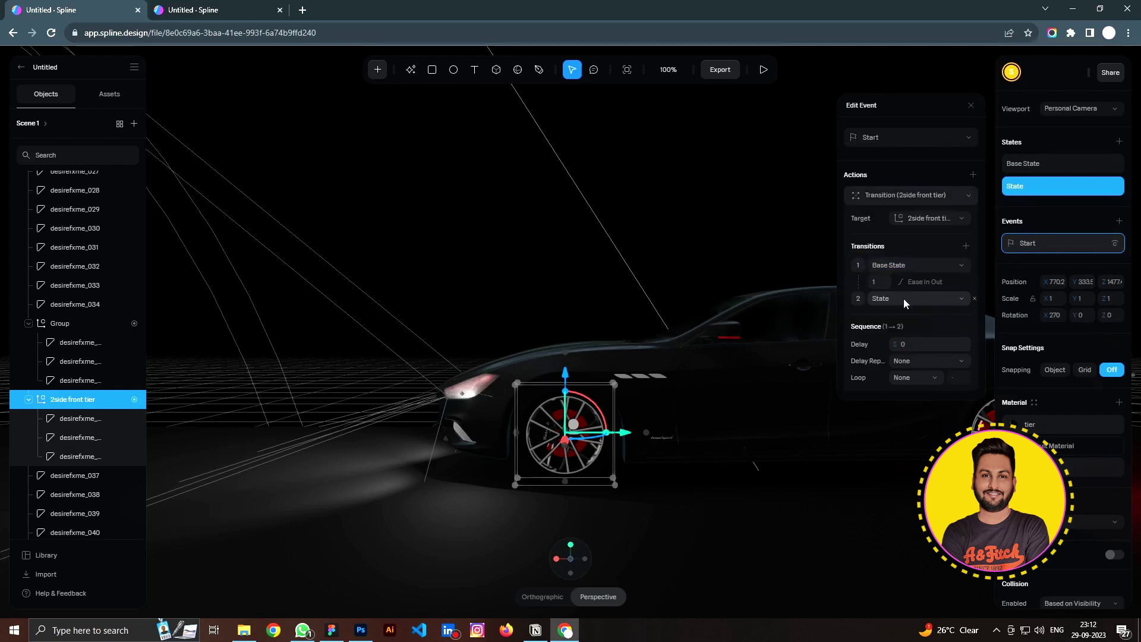
click(903, 298)
click(922, 282)
click(911, 375)
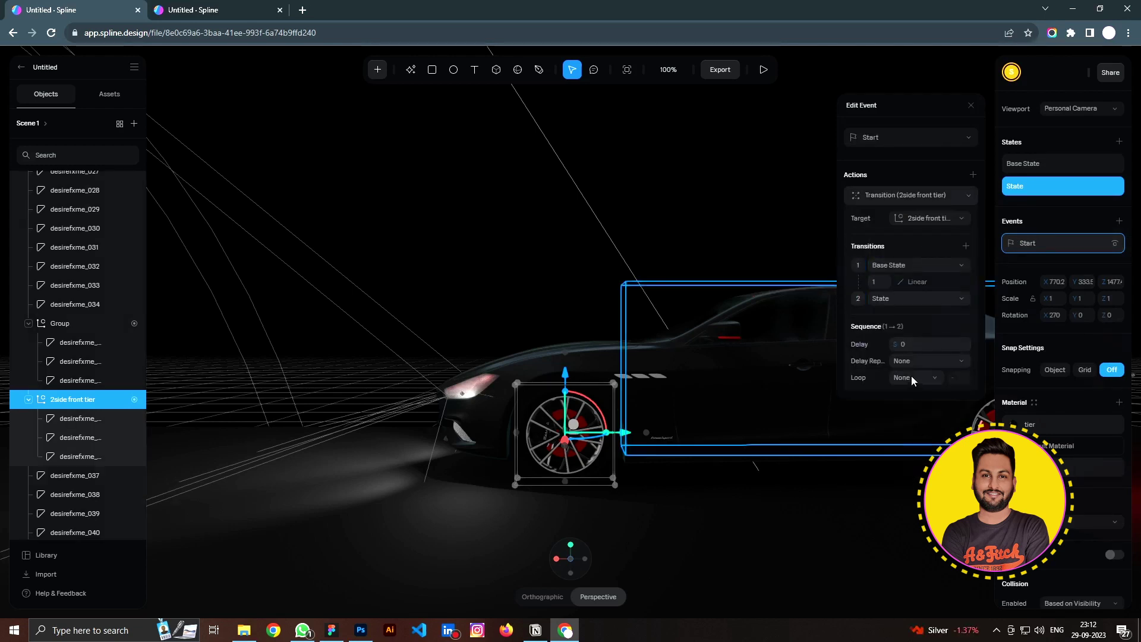
click(911, 375)
click(901, 408)
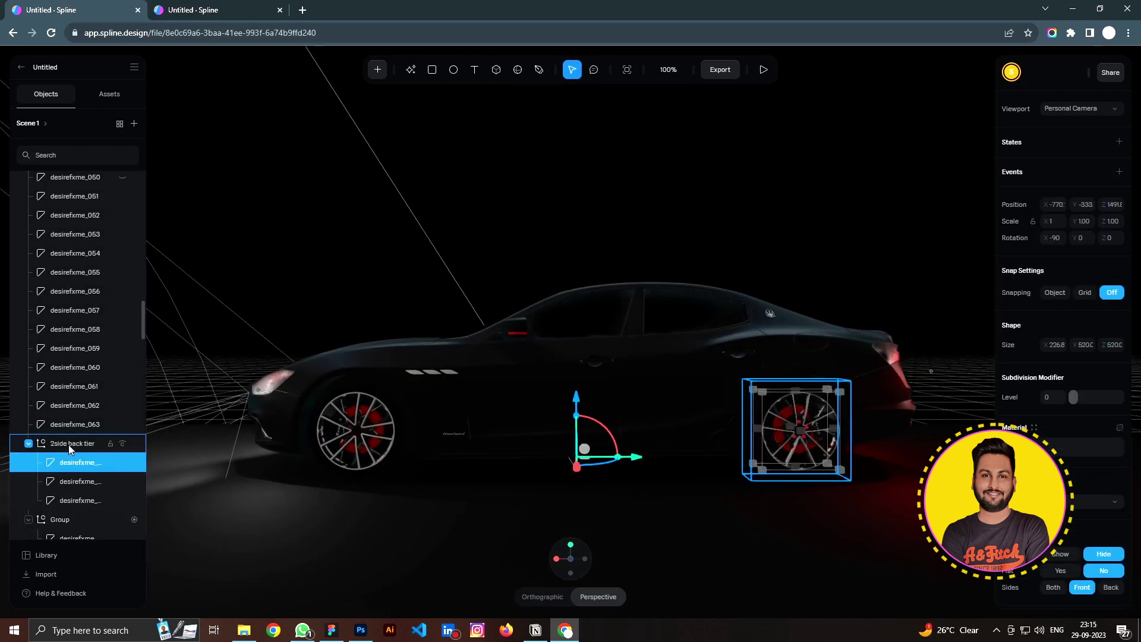
Add a State with X rotation -90 to the 2side back tier wheel group
click(70, 447)
click(1120, 144)
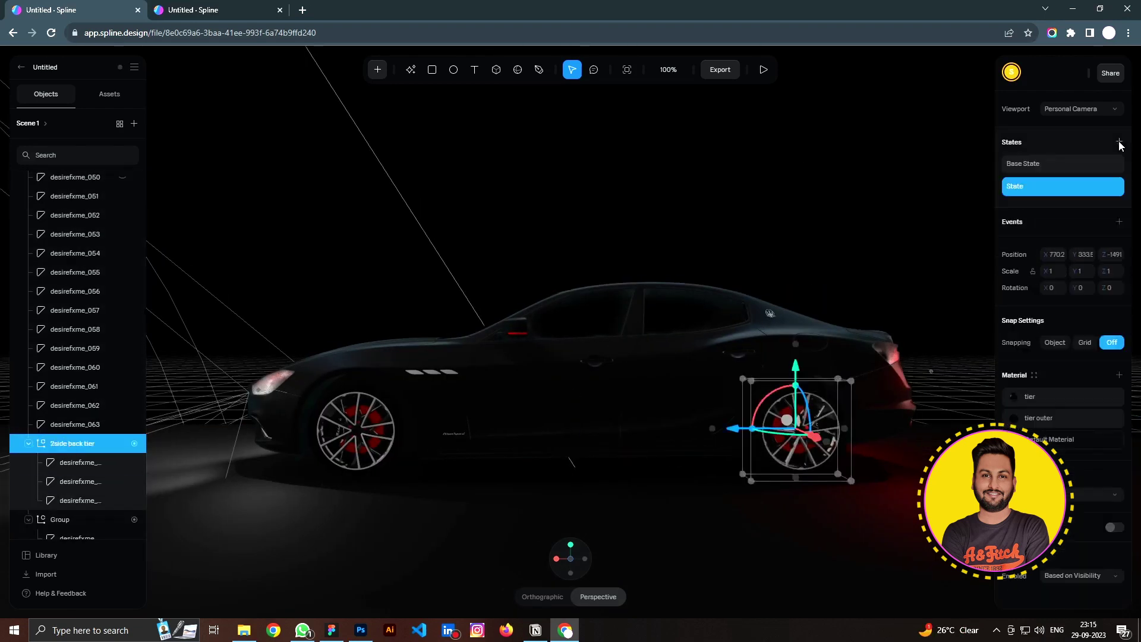
click(1053, 287)
text(-90)
key(Return)
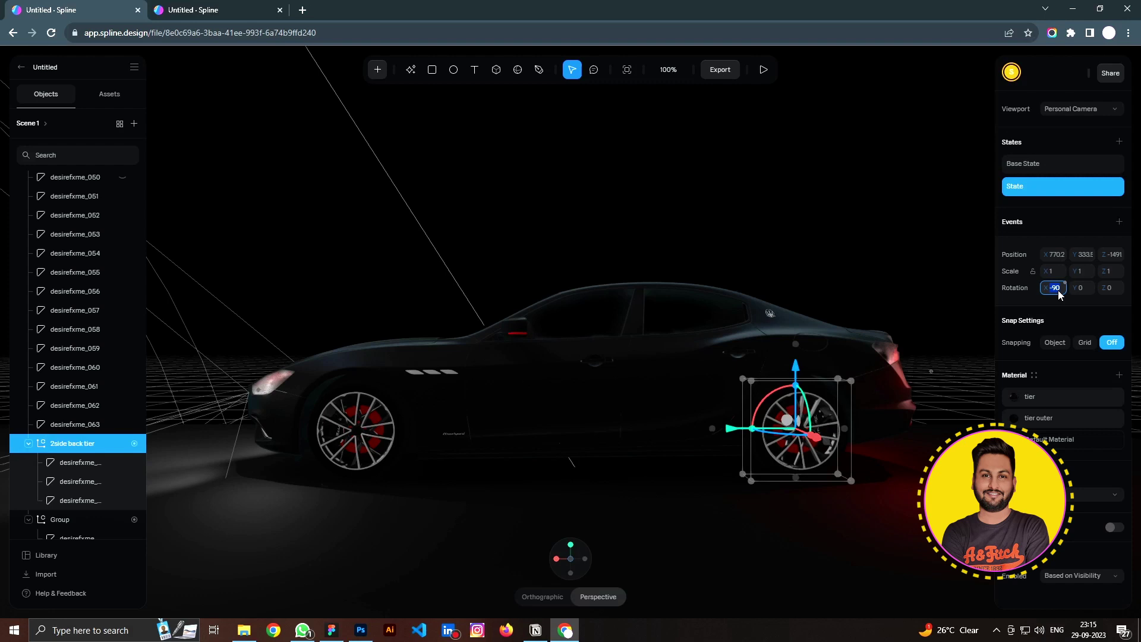
Add a Start event transition from Base State with Linear easing to the back wheel
click(1119, 221)
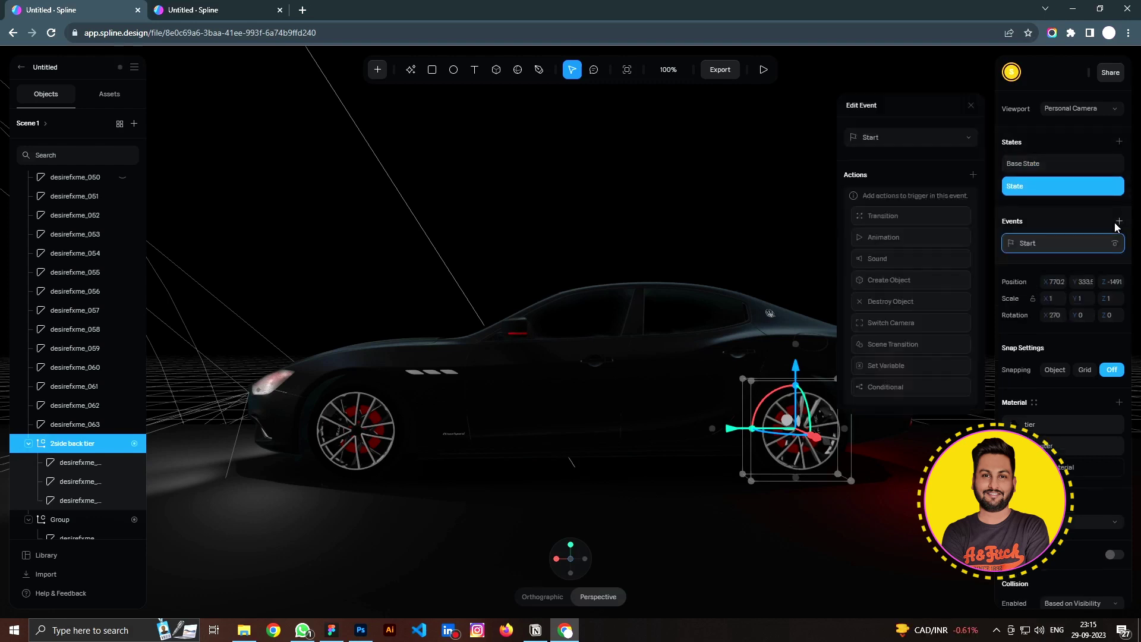
click(888, 195)
click(903, 295)
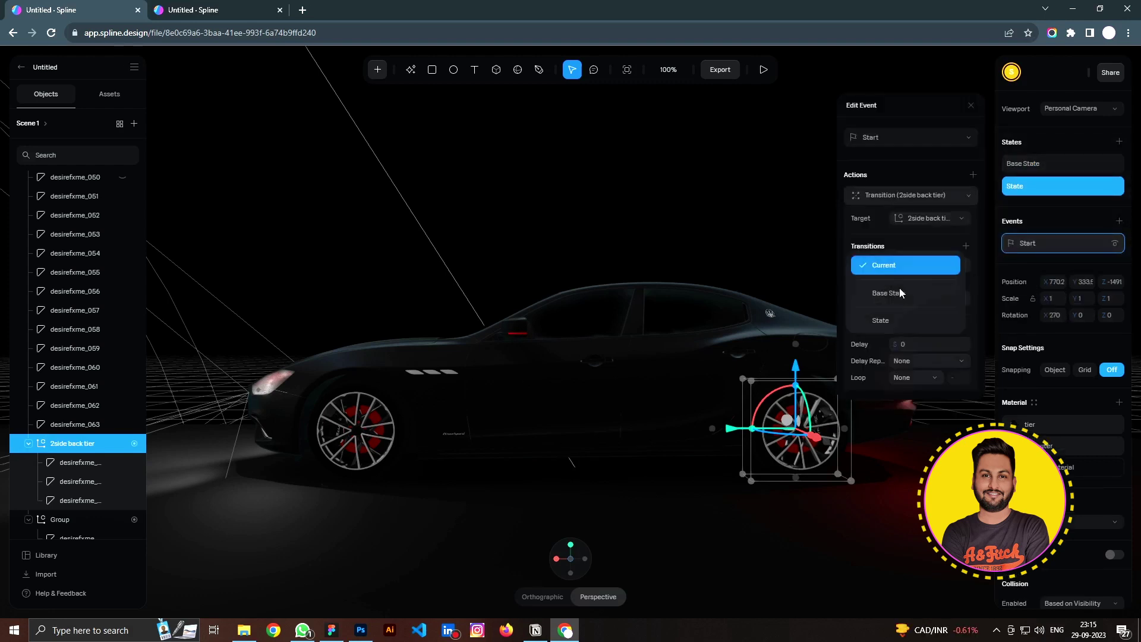
click(899, 287)
click(927, 281)
click(935, 324)
click(922, 248)
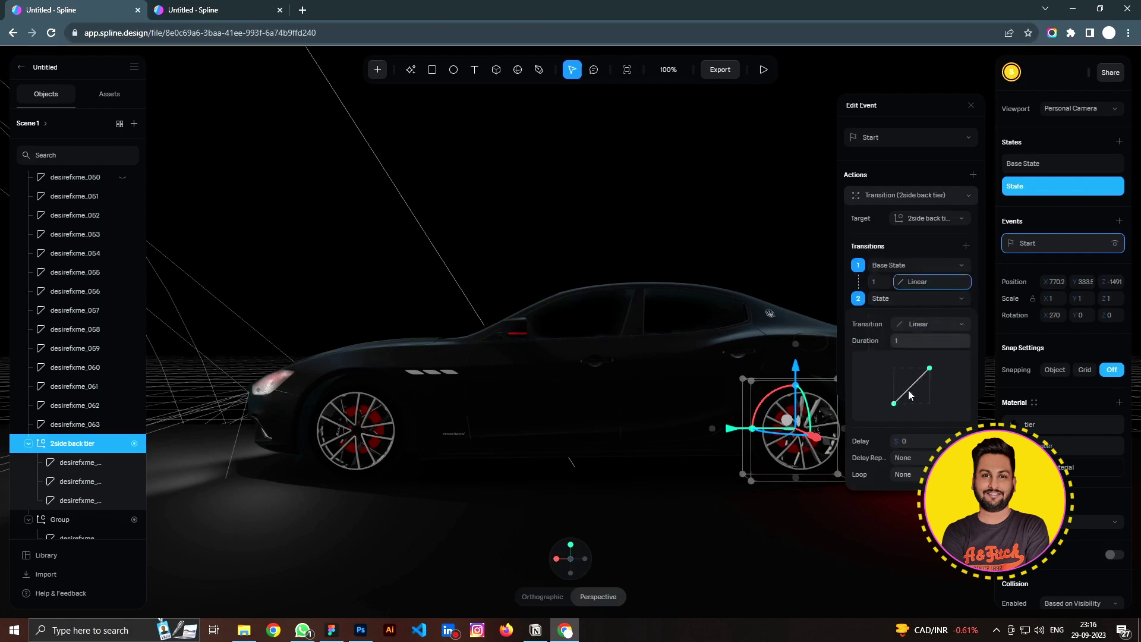
Preview and orbit the spinning wheels, then exit the preview and zoom out the editor view
key(p)
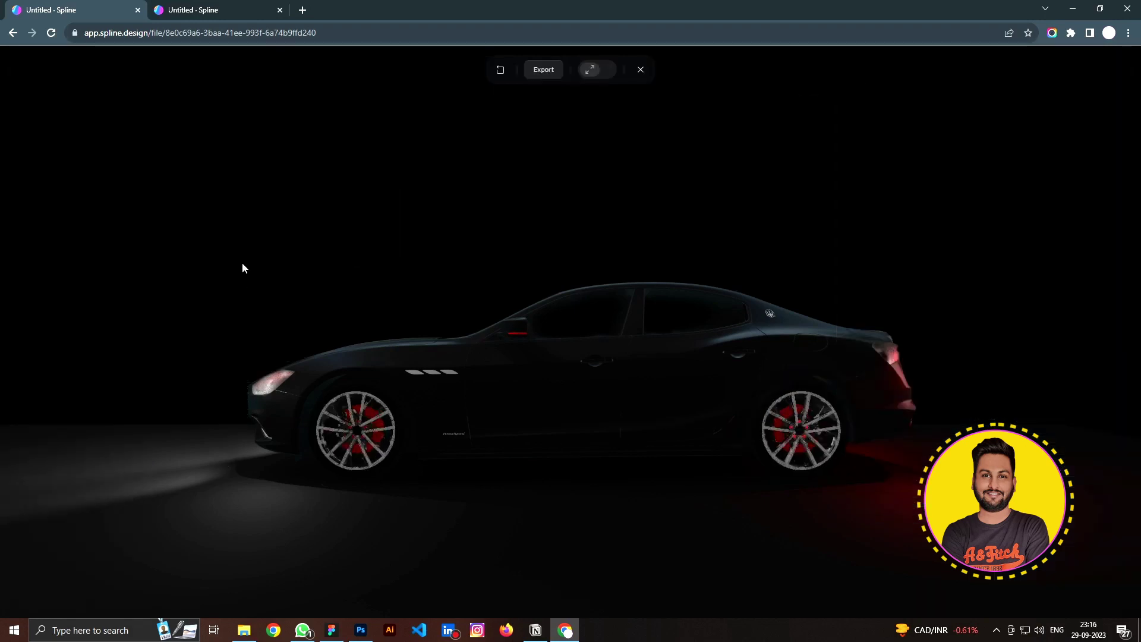
click(346, 424)
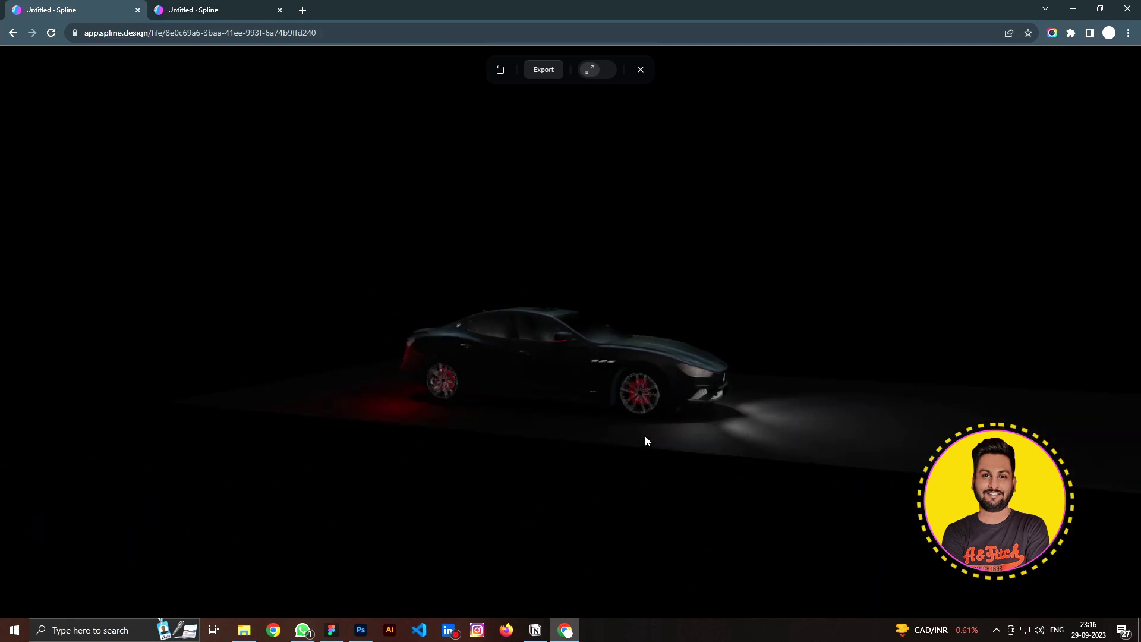
click(641, 69)
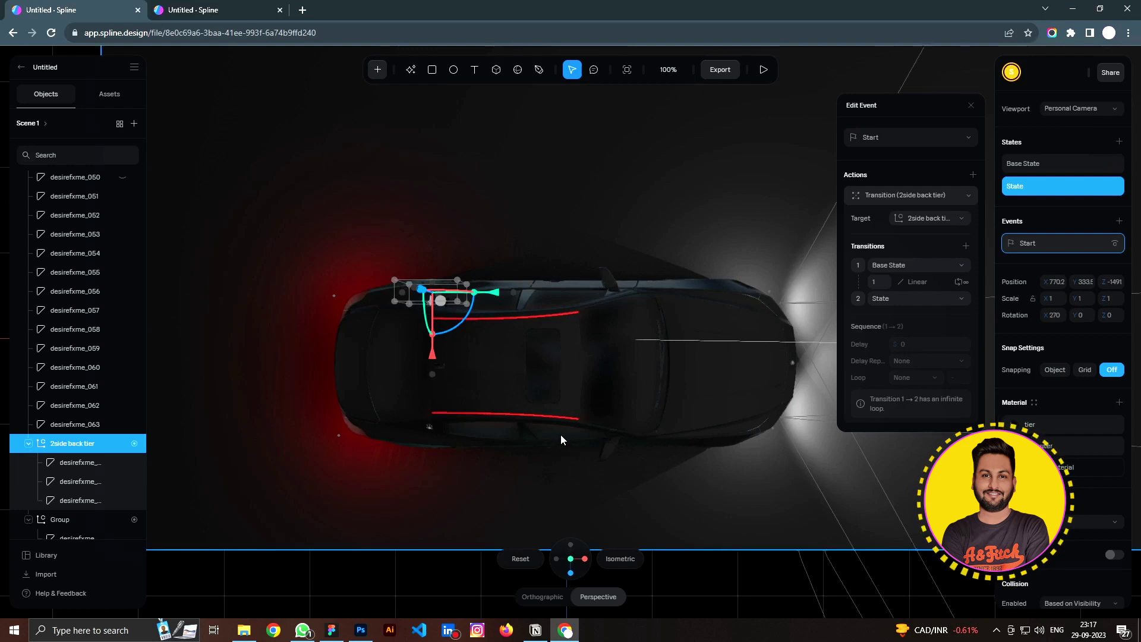
scroll(561, 440, down, 3)
scroll(561, 440, down, 5)
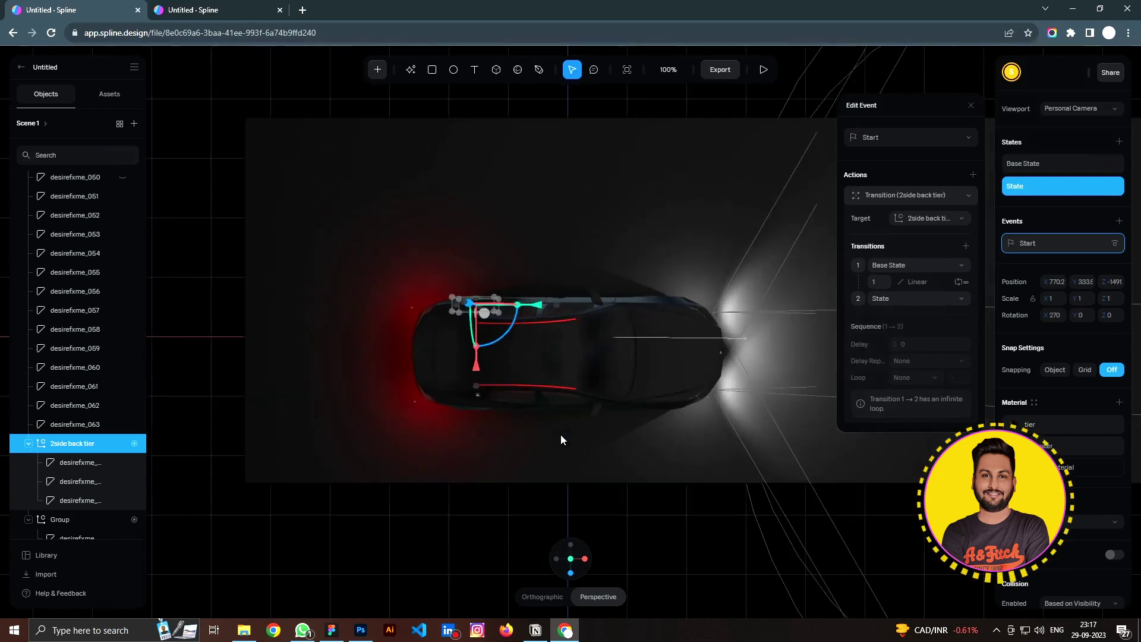
scroll(561, 440, down, 2)
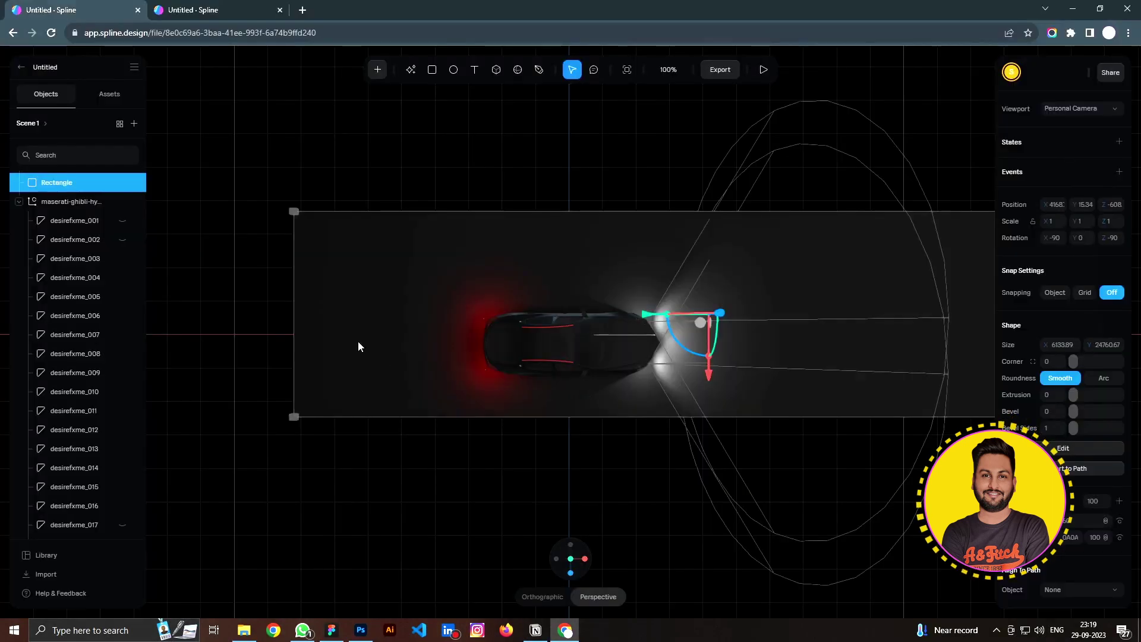
shift+click(342, 299)
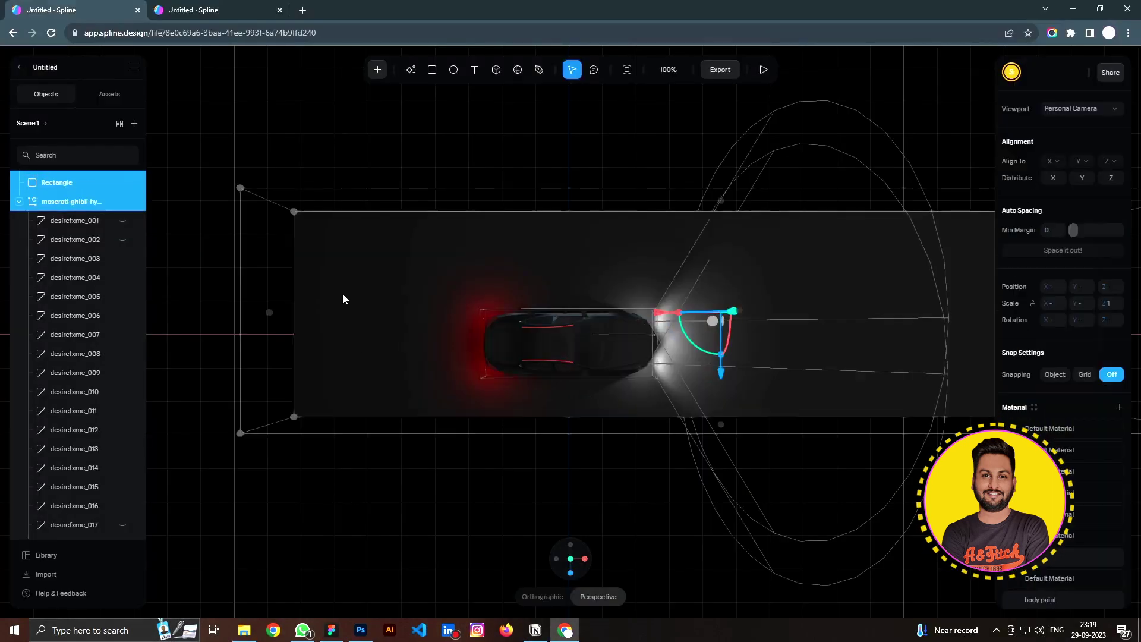
Select the road Rectangle and add an Image layer to its material
click(272, 168)
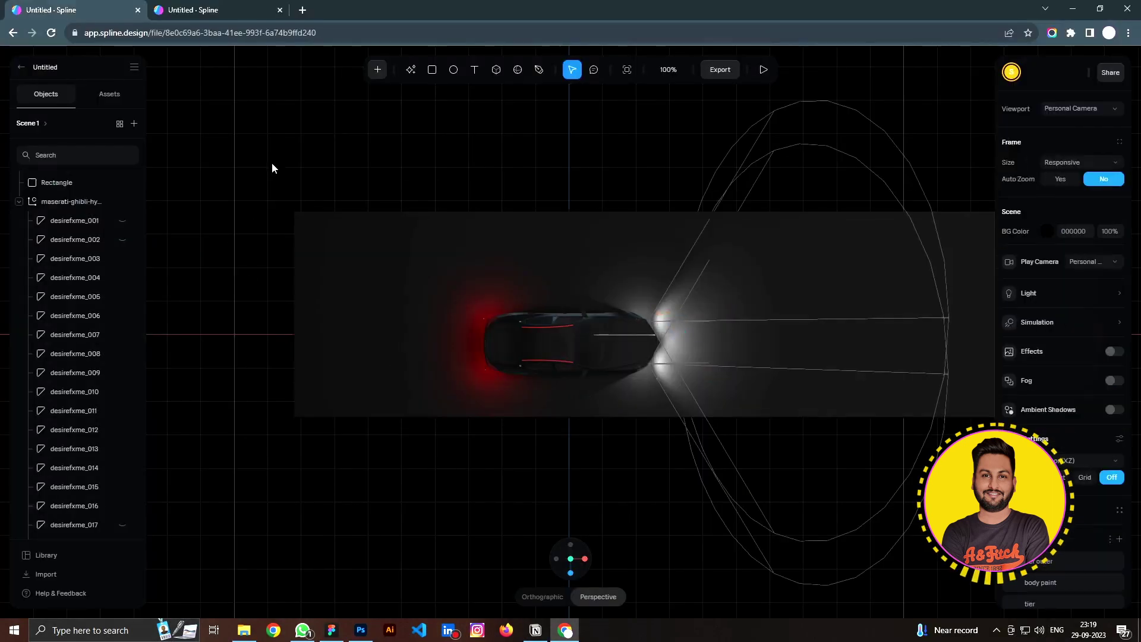
click(339, 281)
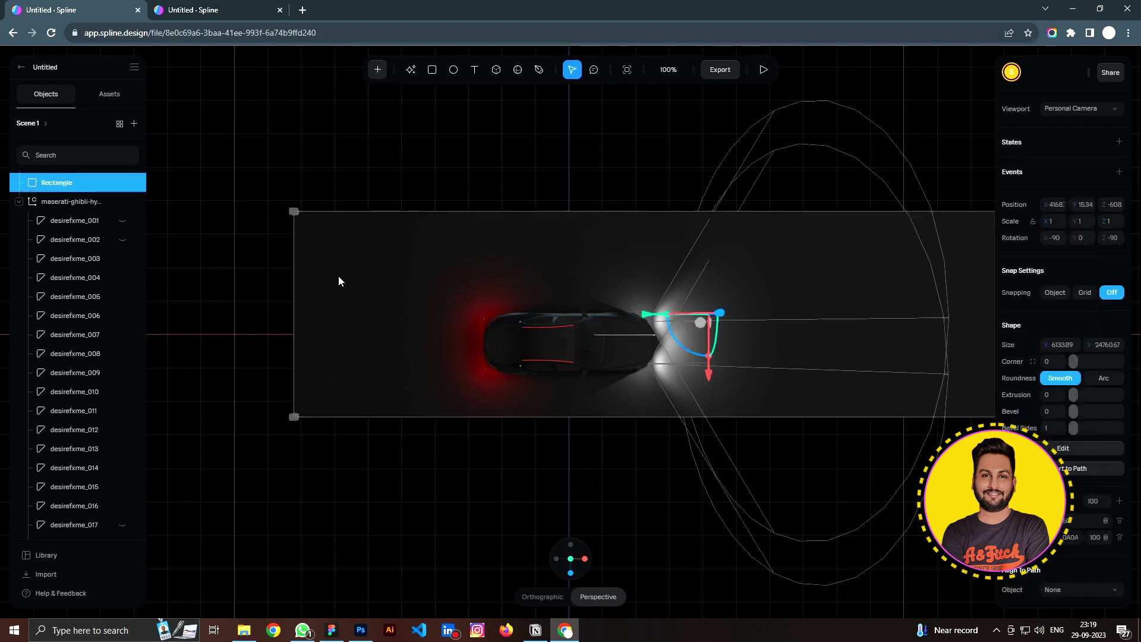
click(1120, 502)
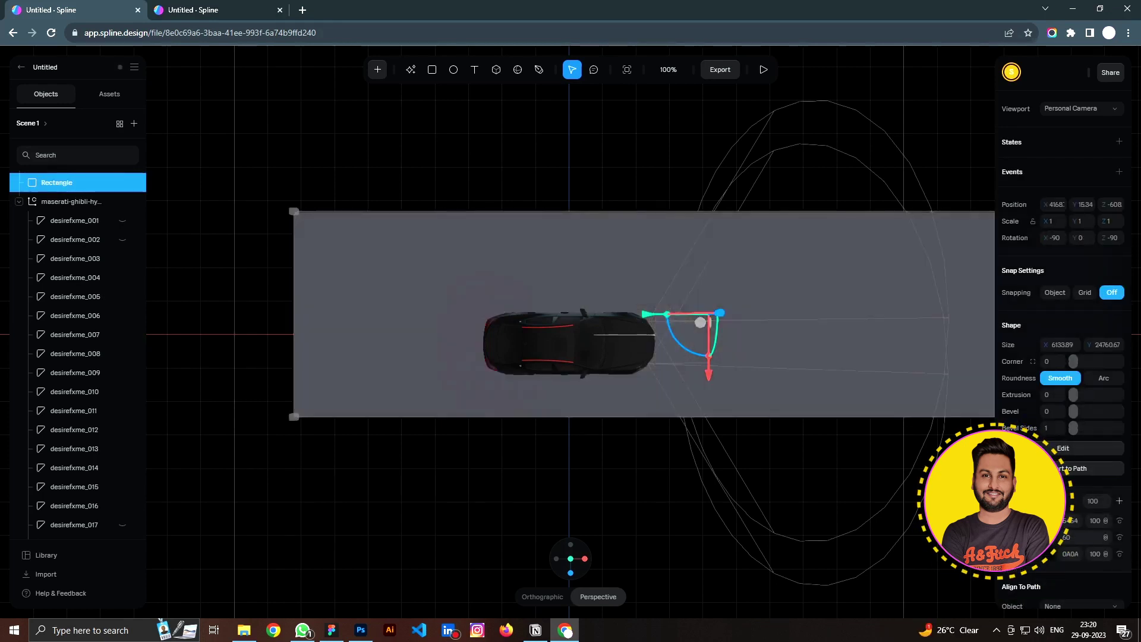
click(1055, 521)
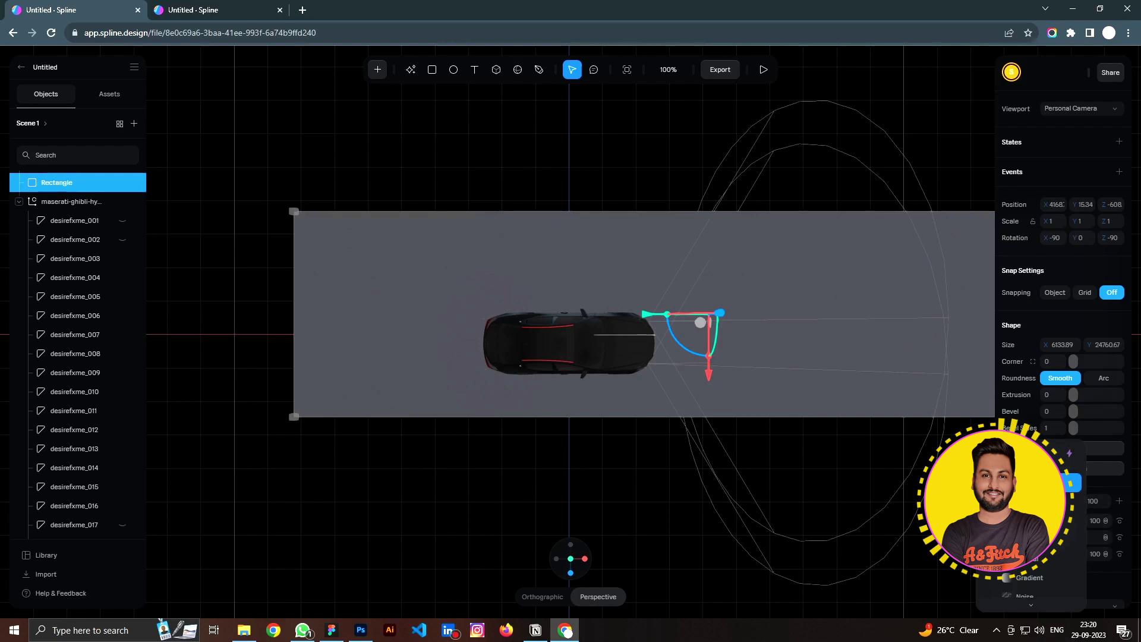
click(1072, 482)
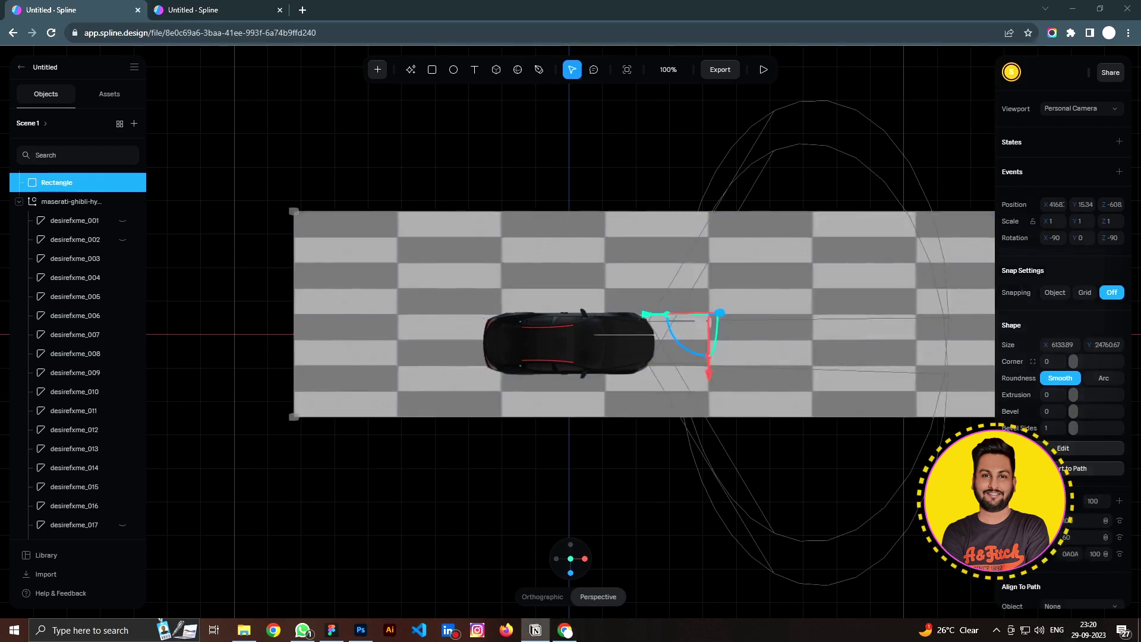
Upload the toeic-para-121 road image into the layer and stretch it to the rectangle edges
scroll(1042, 284, down, 4)
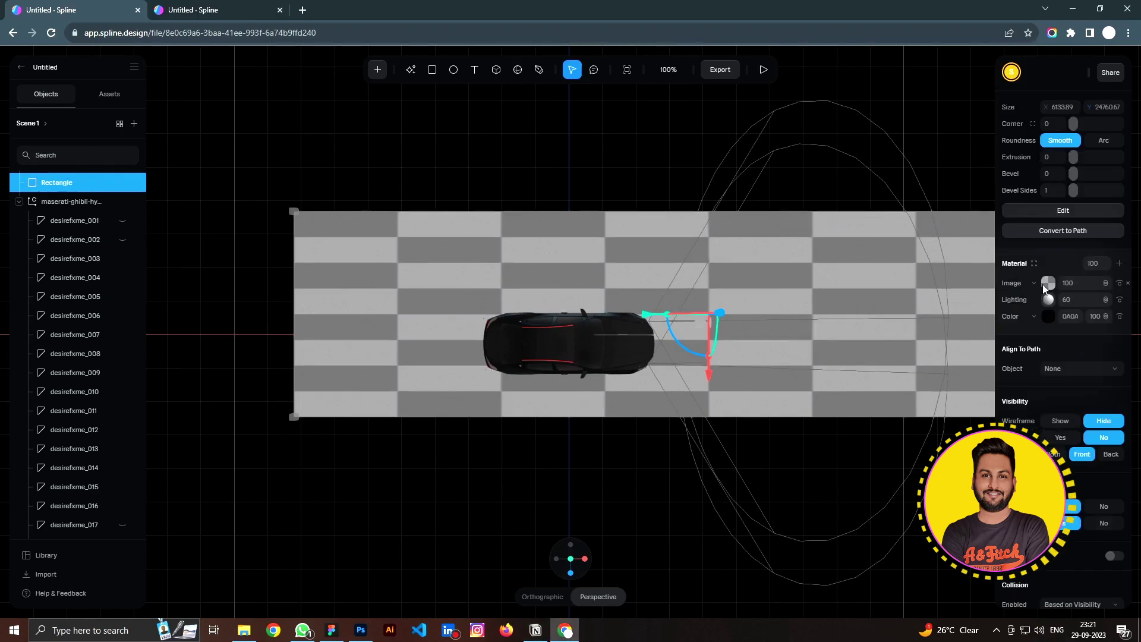
click(1044, 284)
click(1062, 357)
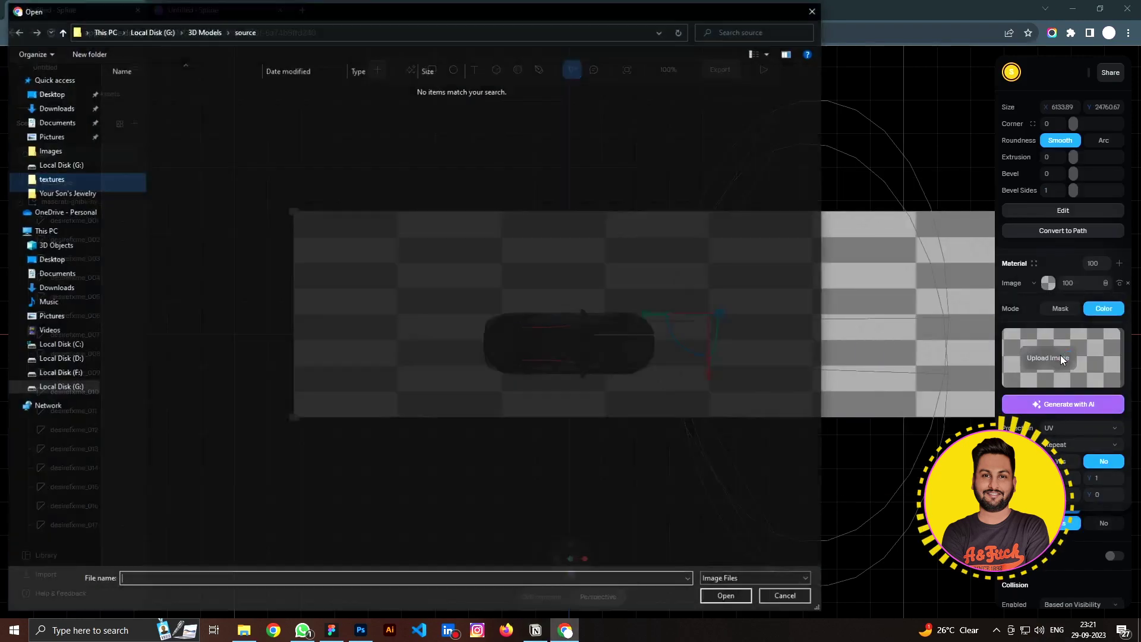
click(207, 31)
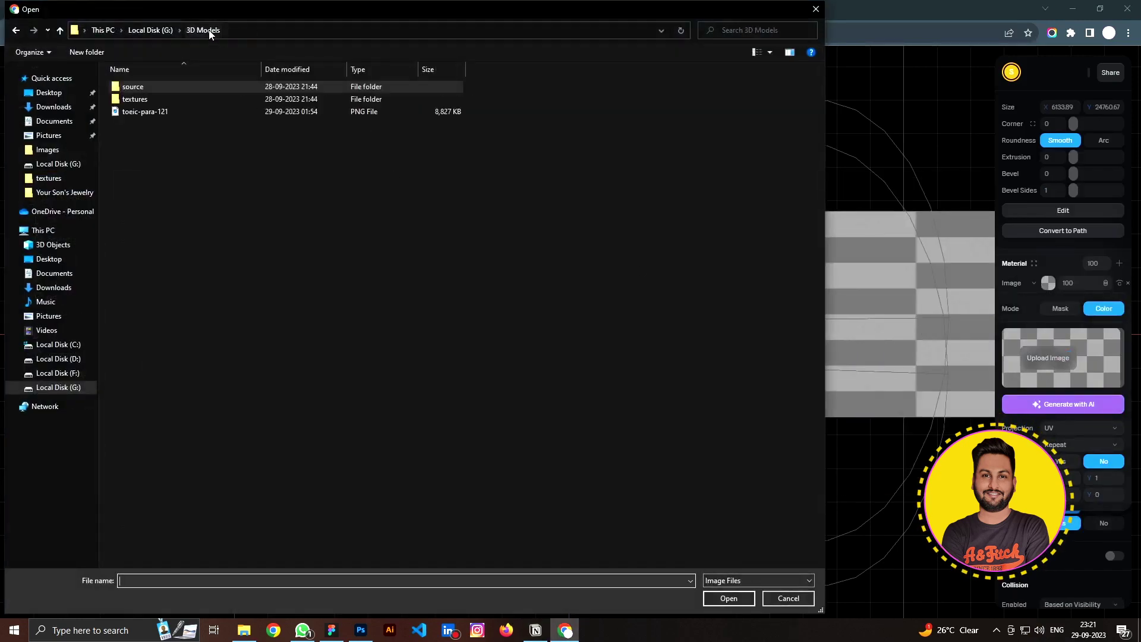
right_click(169, 155)
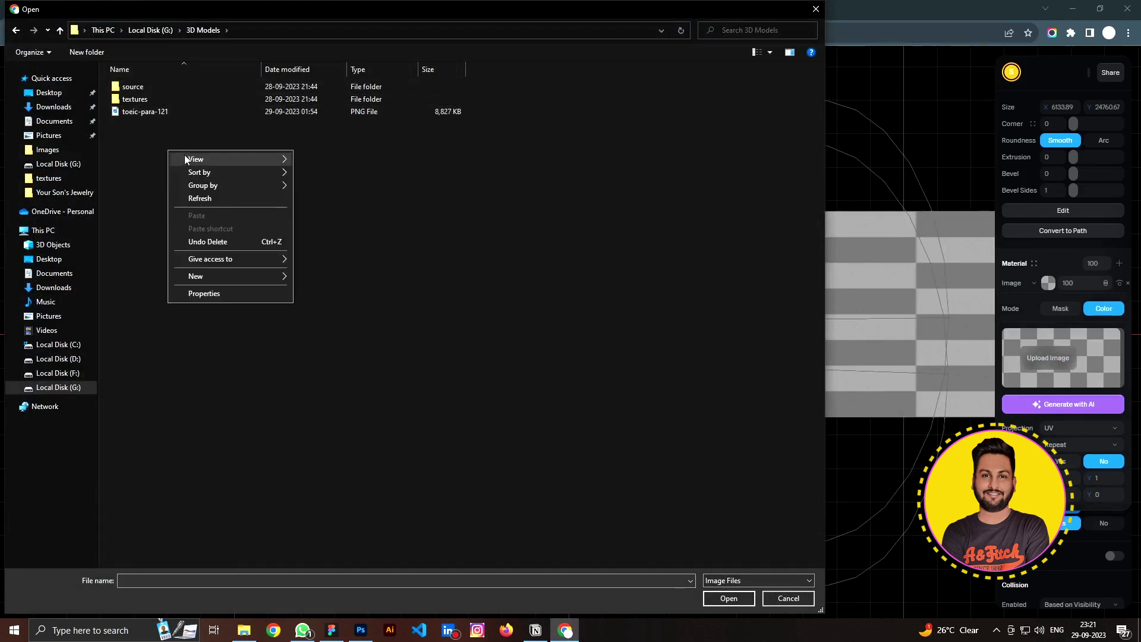
mouse_move(258, 159)
click(321, 173)
double_click(270, 99)
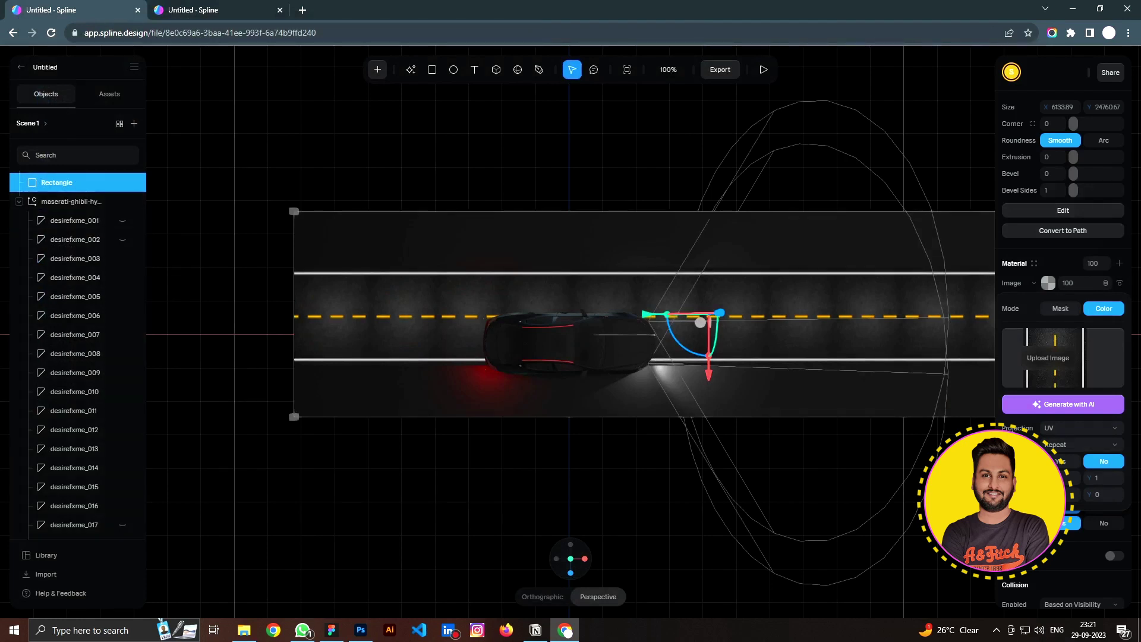
click(1067, 478)
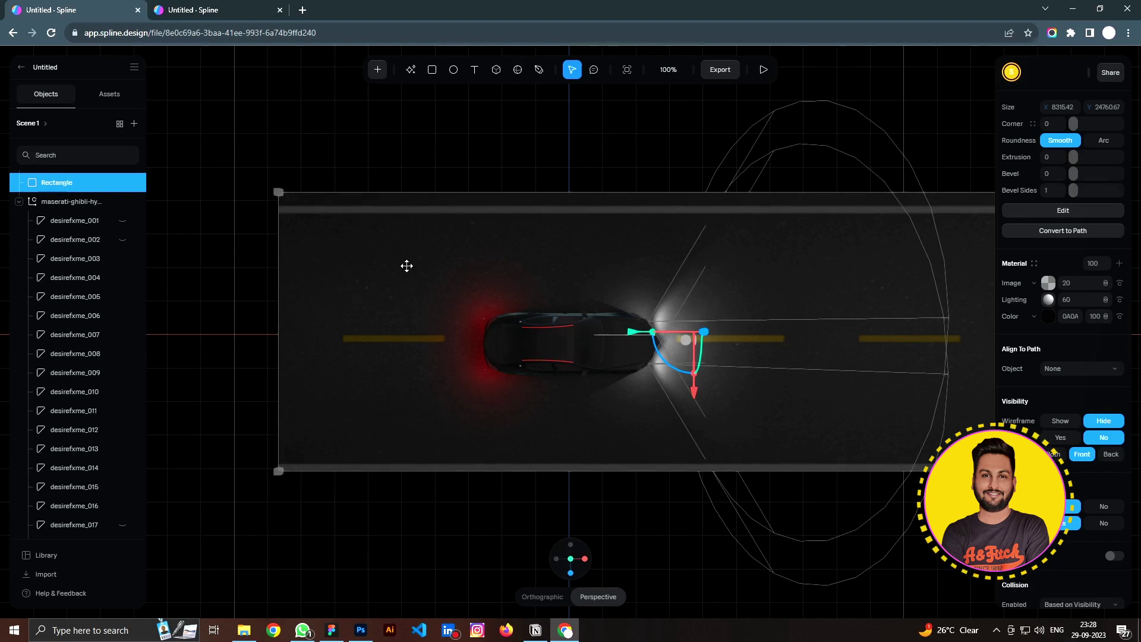
Drag the road rectangle up so the car sits in the lower lane below the yellow dashes
drag(408, 250, 412, 214)
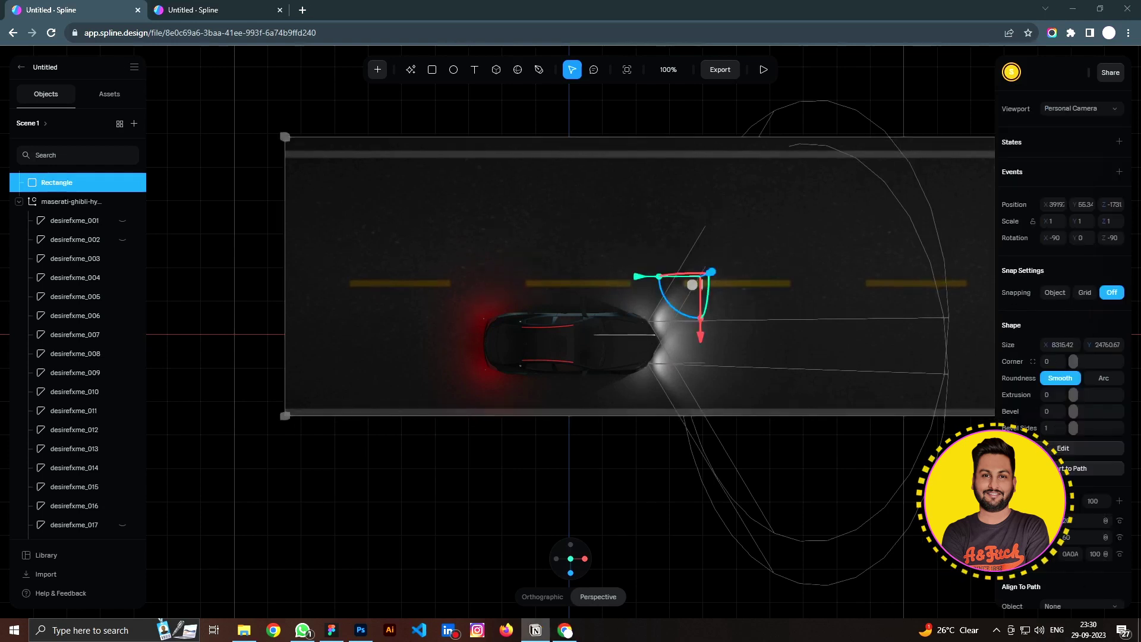
Add a road State at X position 5000 and a Start transition from Base State
click(1119, 143)
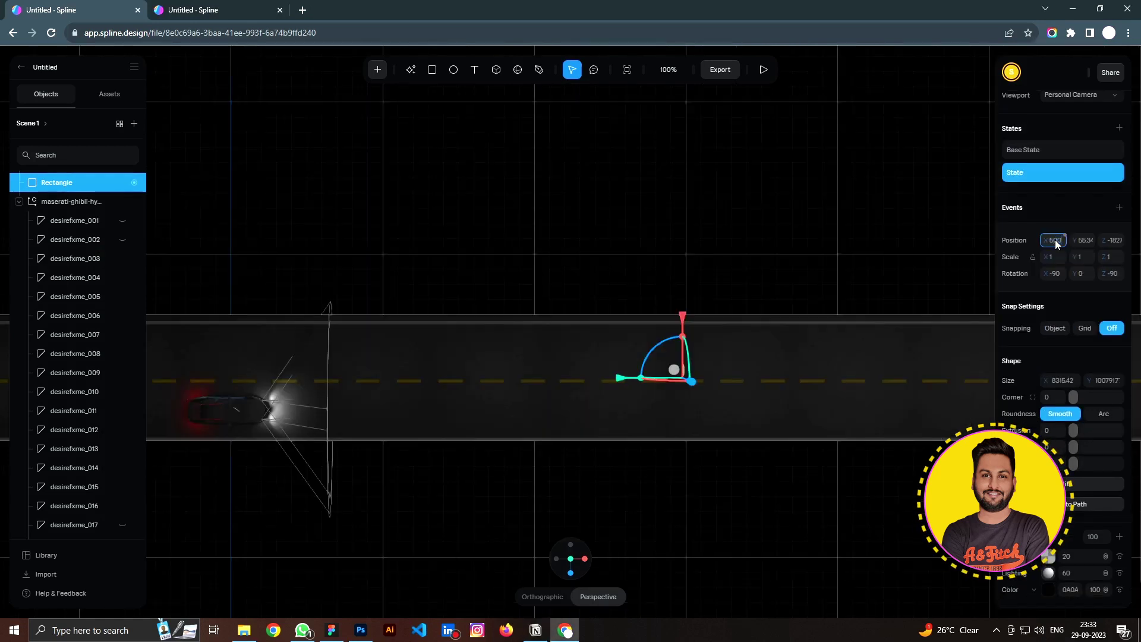
key(Return)
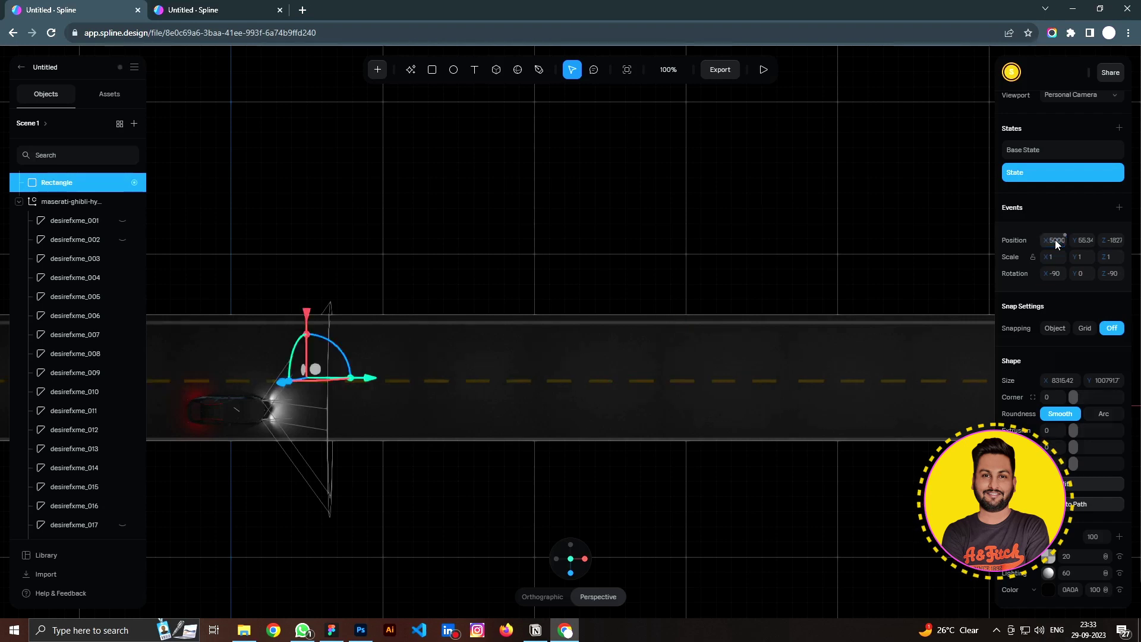
click(1120, 208)
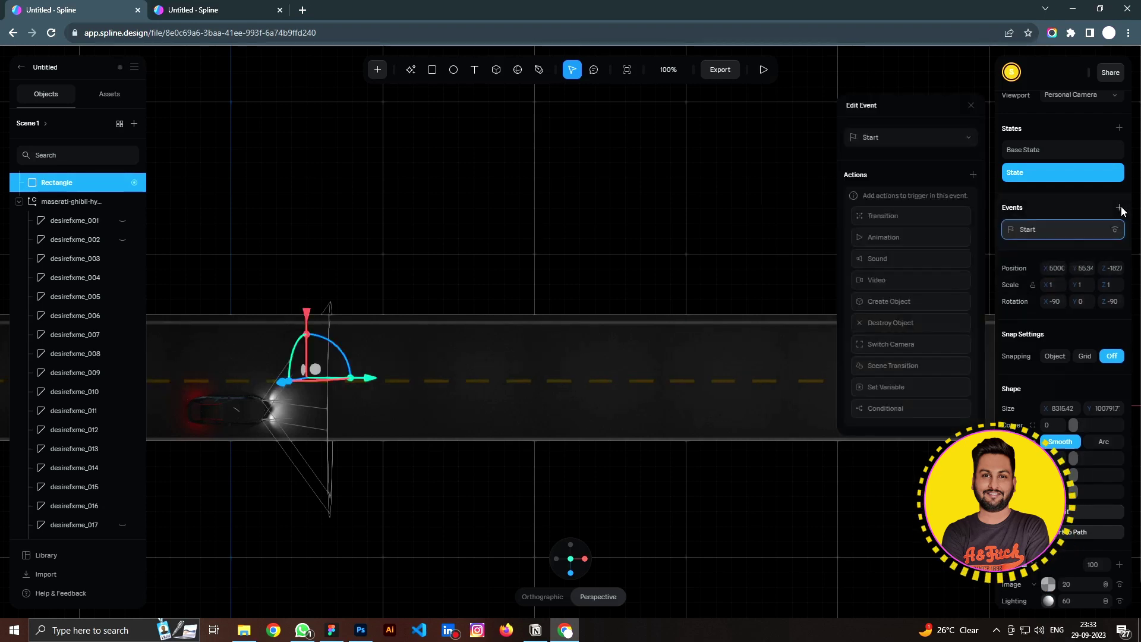
click(883, 221)
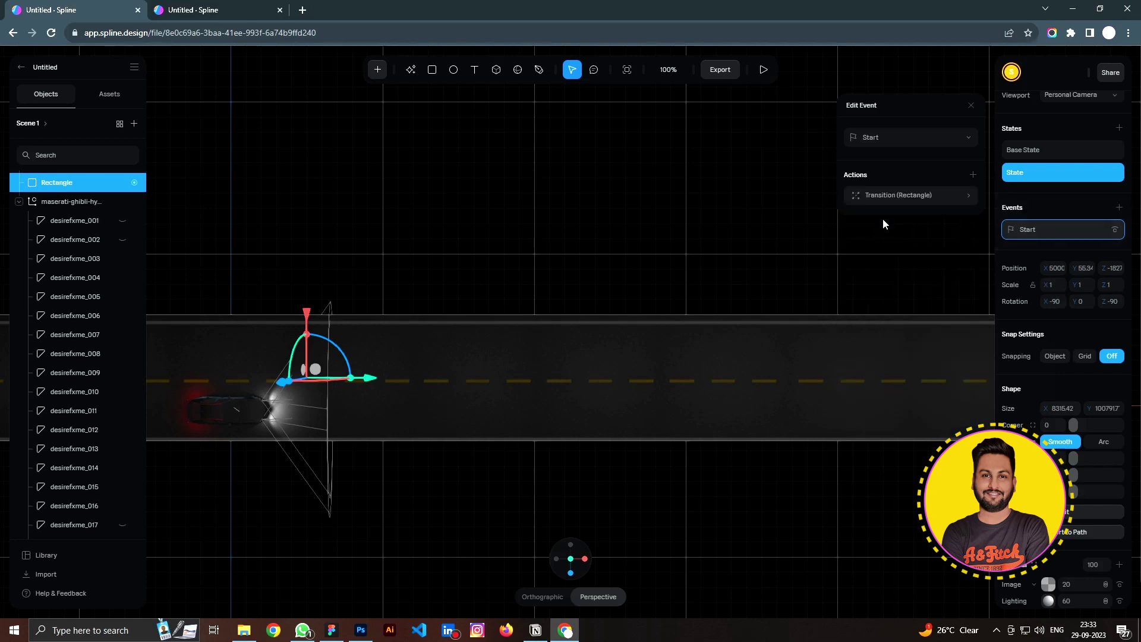
click(892, 193)
click(905, 265)
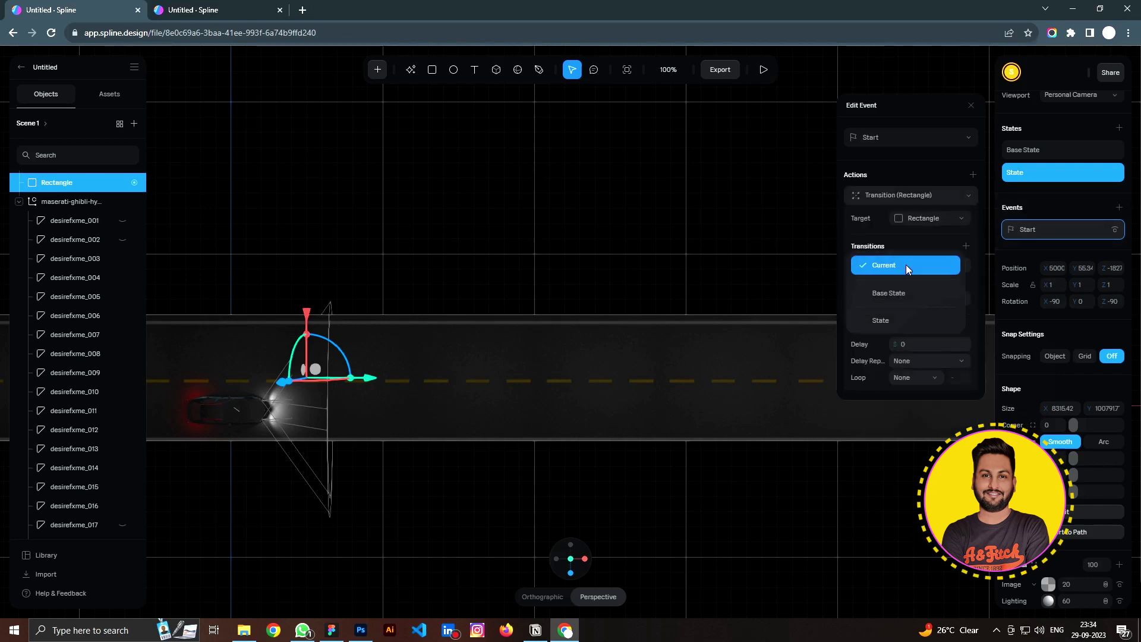
click(894, 297)
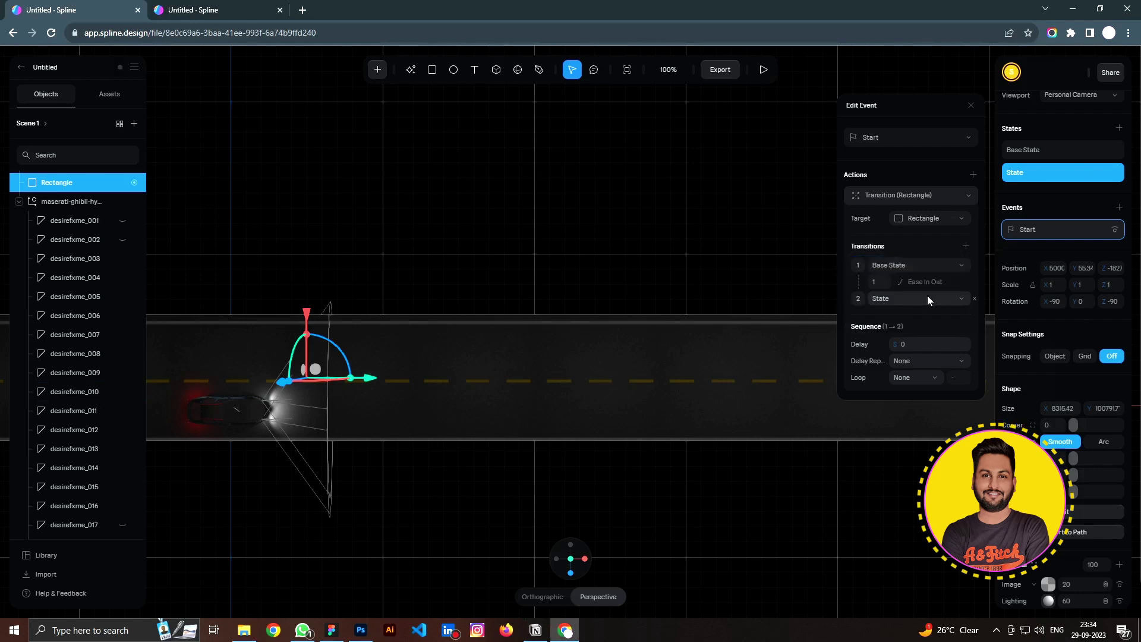
Make the road transition Linear and loop infinitely, then preview the scrolling road
click(941, 280)
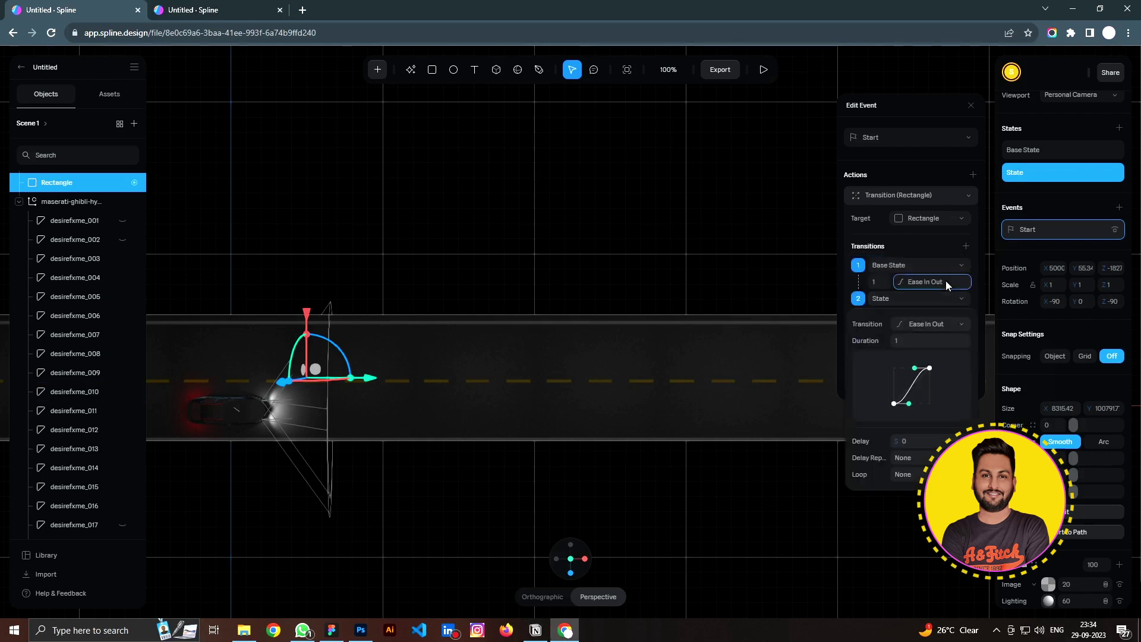
click(934, 327)
click(918, 252)
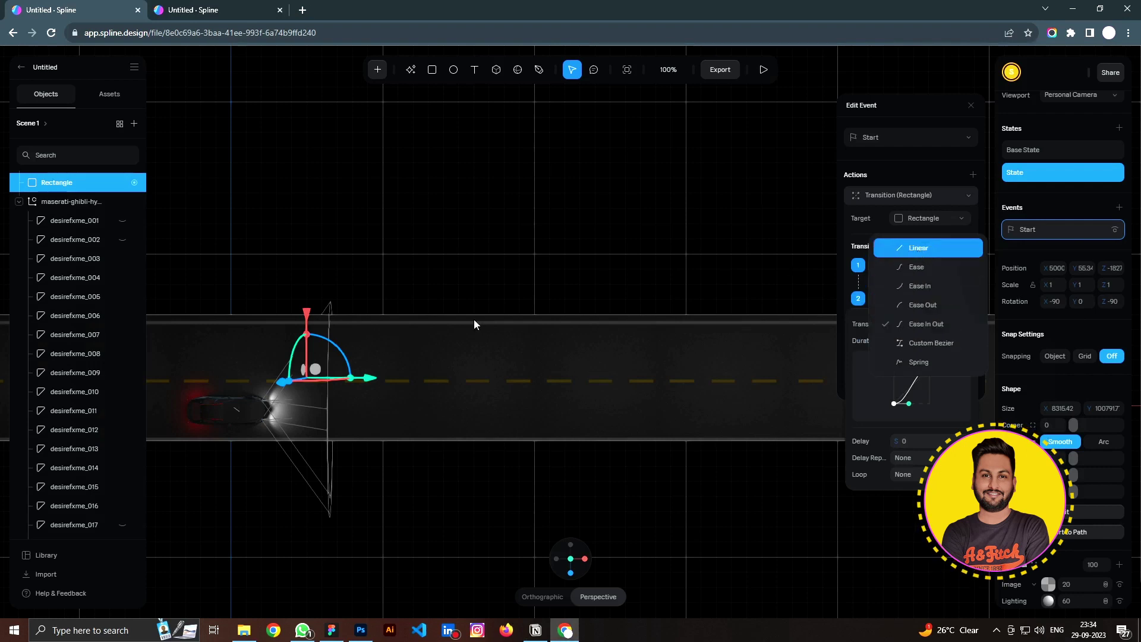
click(917, 476)
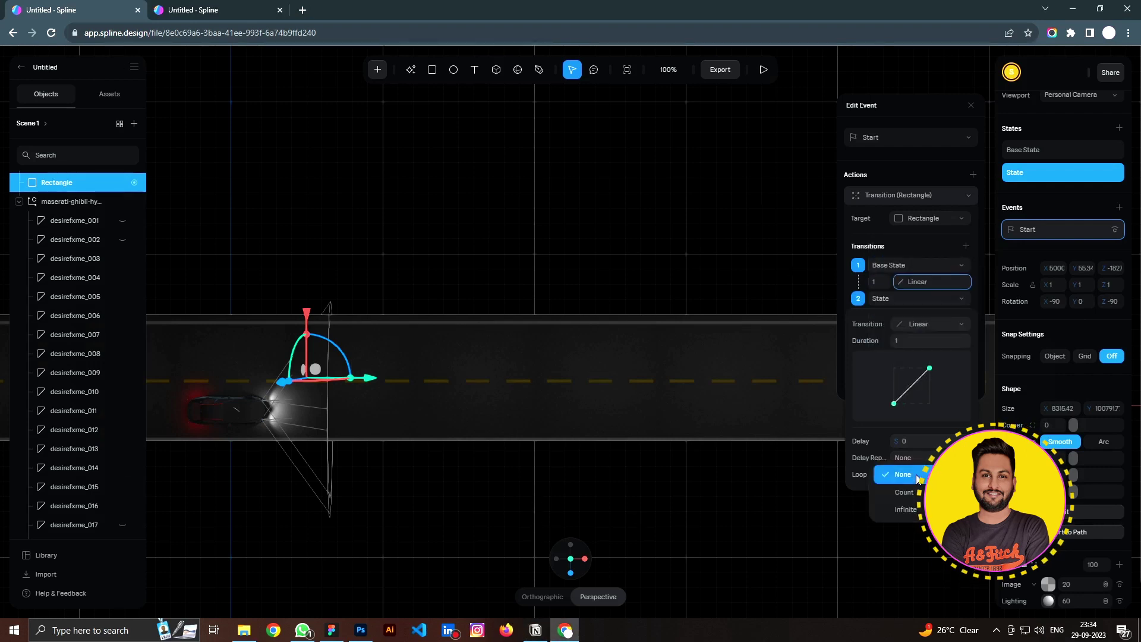
click(909, 508)
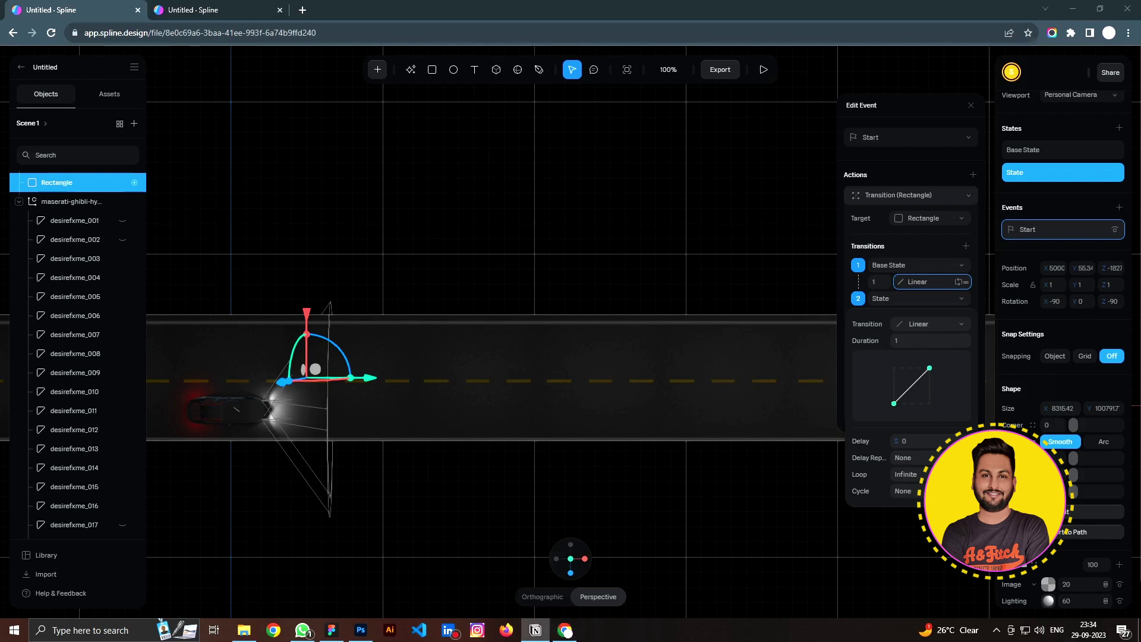
key(Escape)
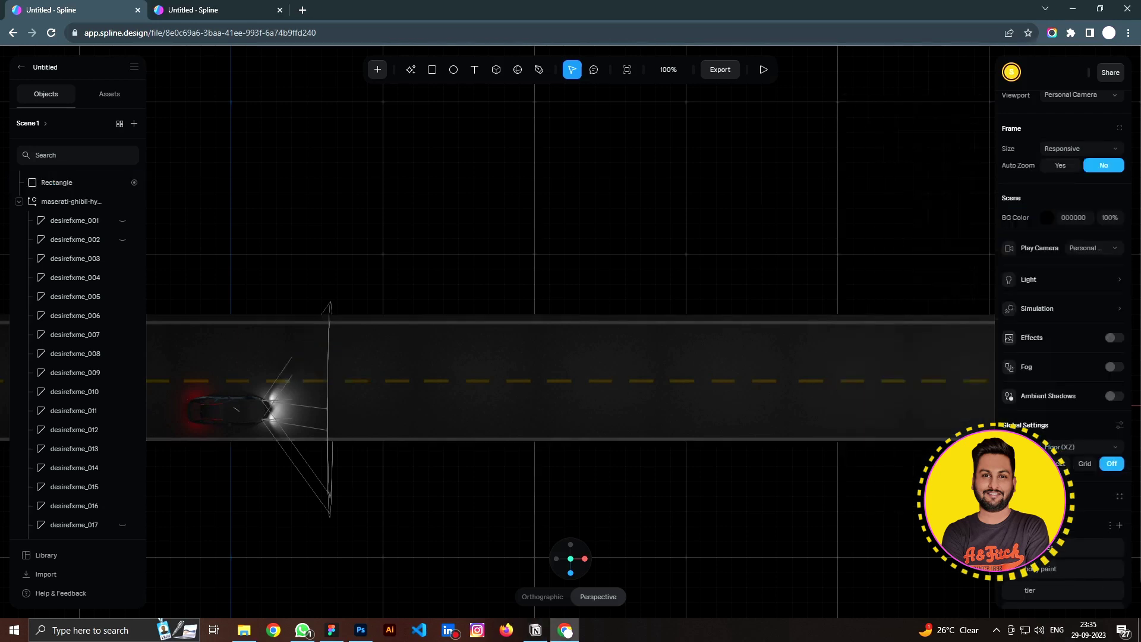
click(763, 69)
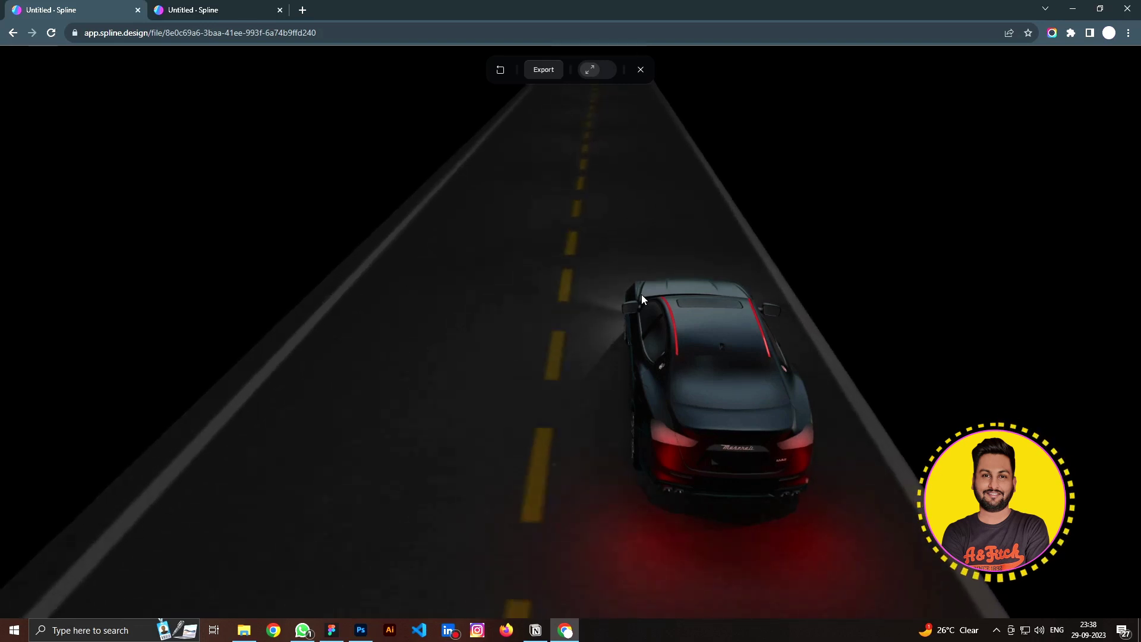
Close the play preview of the scrolling road scene
click(640, 70)
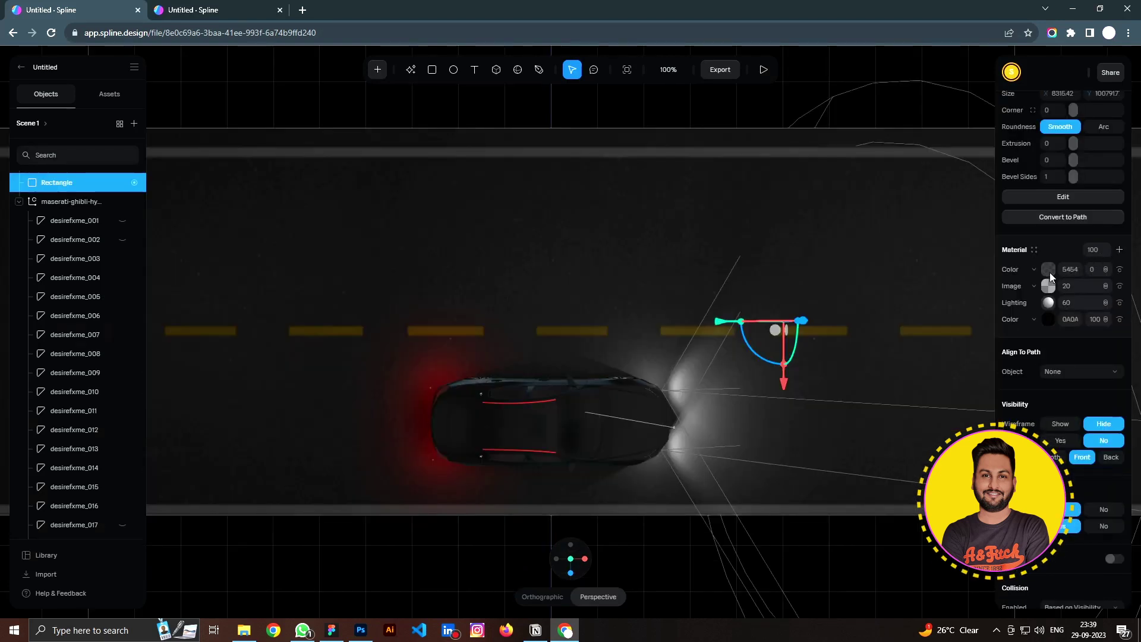
Switch the road Rectangle's top material layer to a linear Gradient and expand its settings
click(1035, 269)
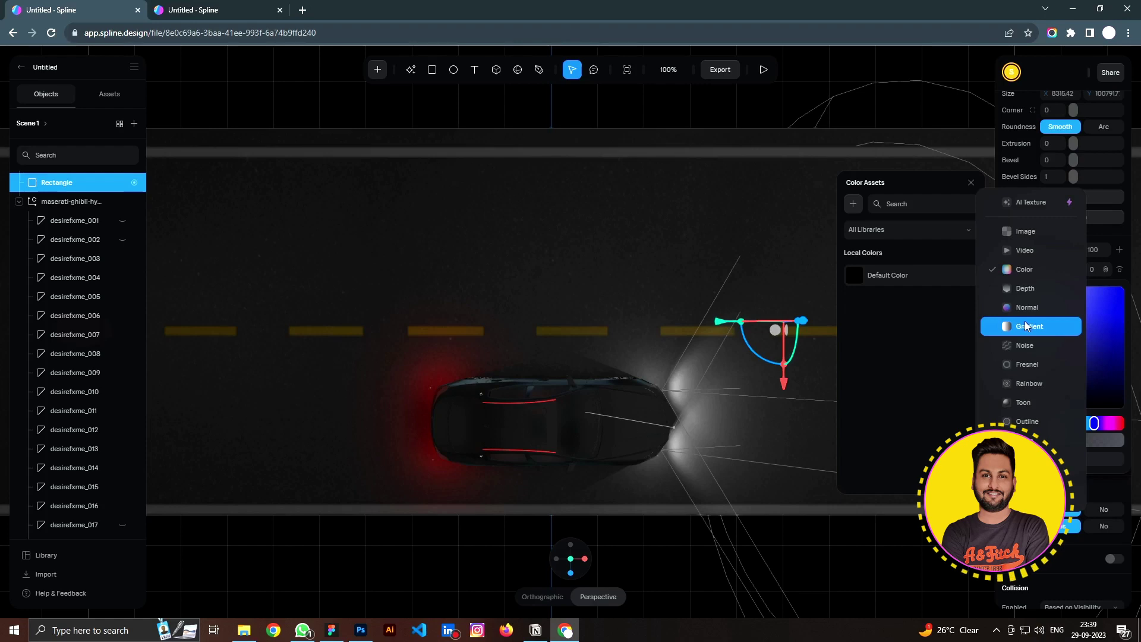
click(1025, 326)
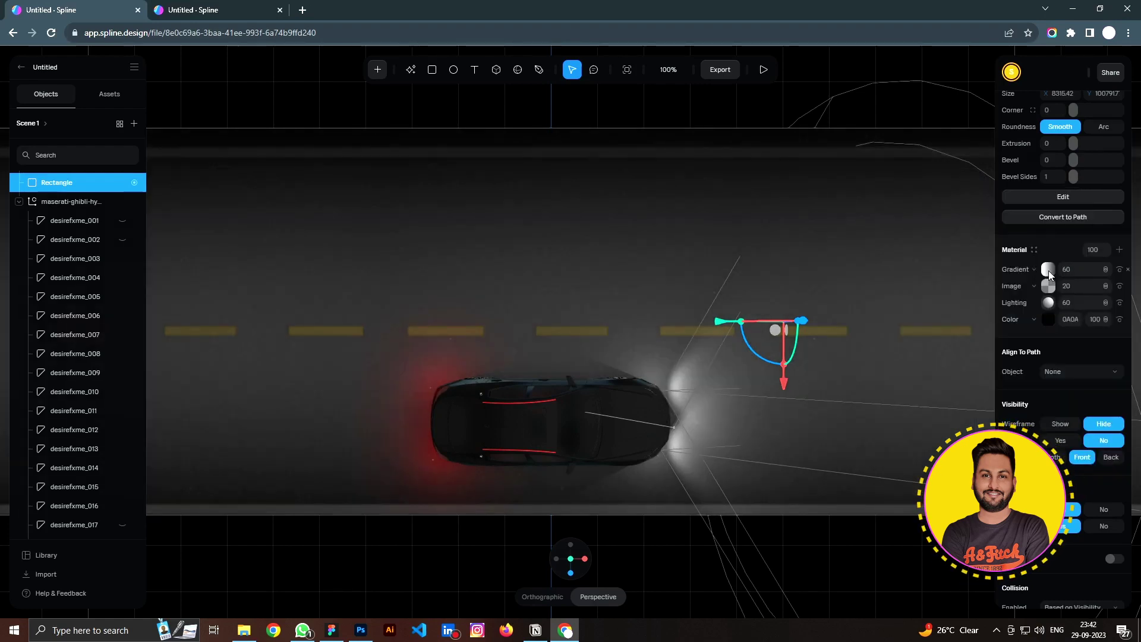
click(1049, 270)
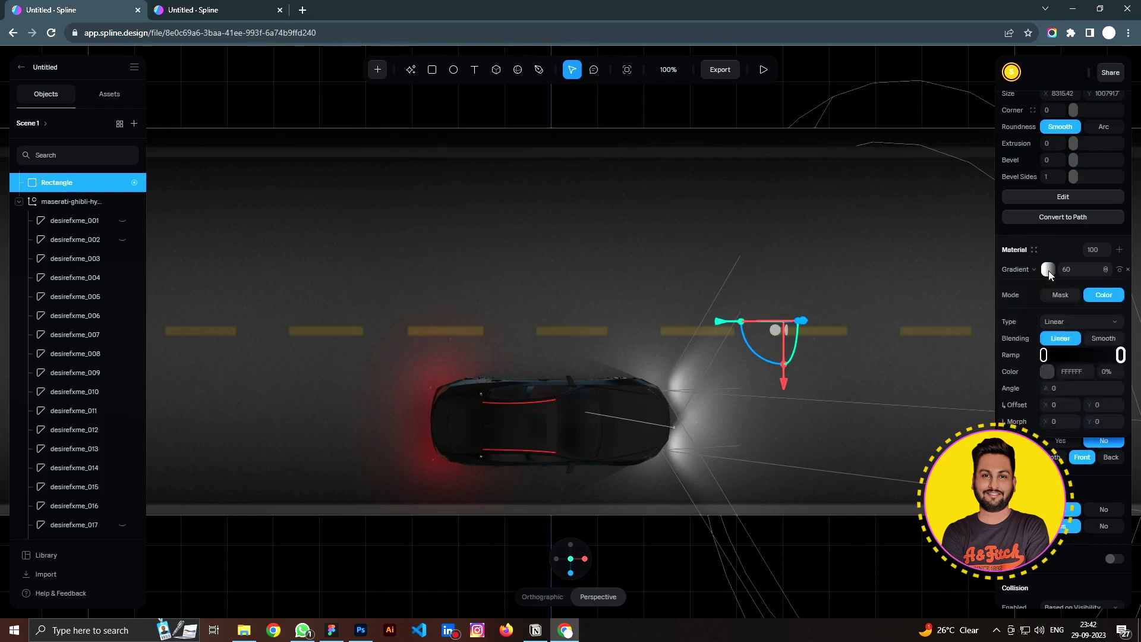
Add black 000000 stops to the gradient ramp, move one to 31.2%, and lower its opacity
click(1060, 355)
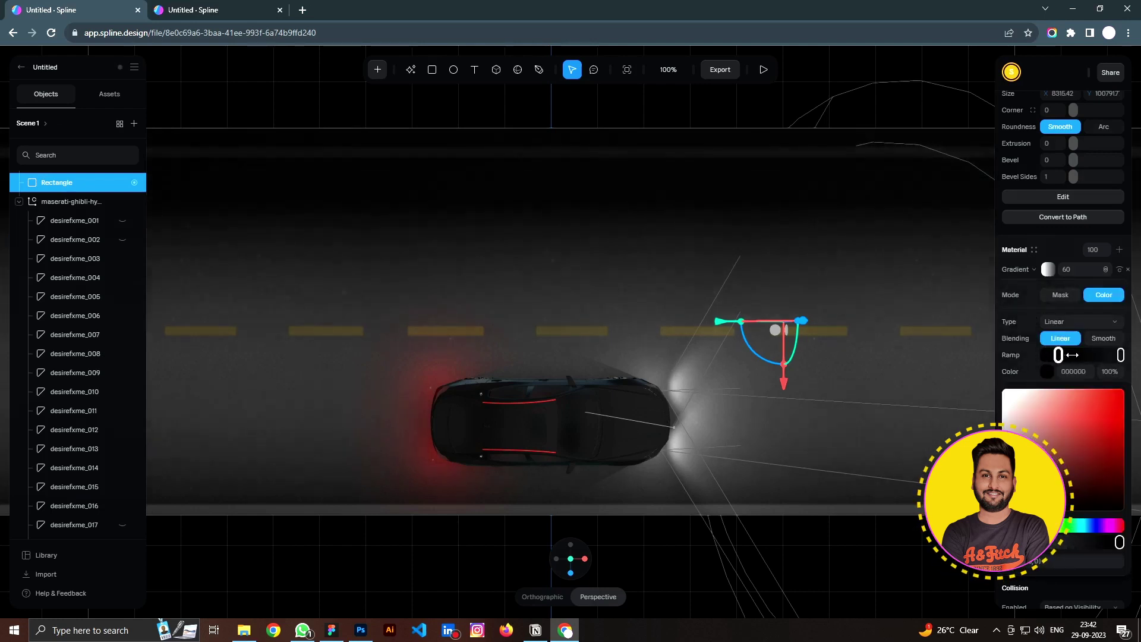
click(1076, 355)
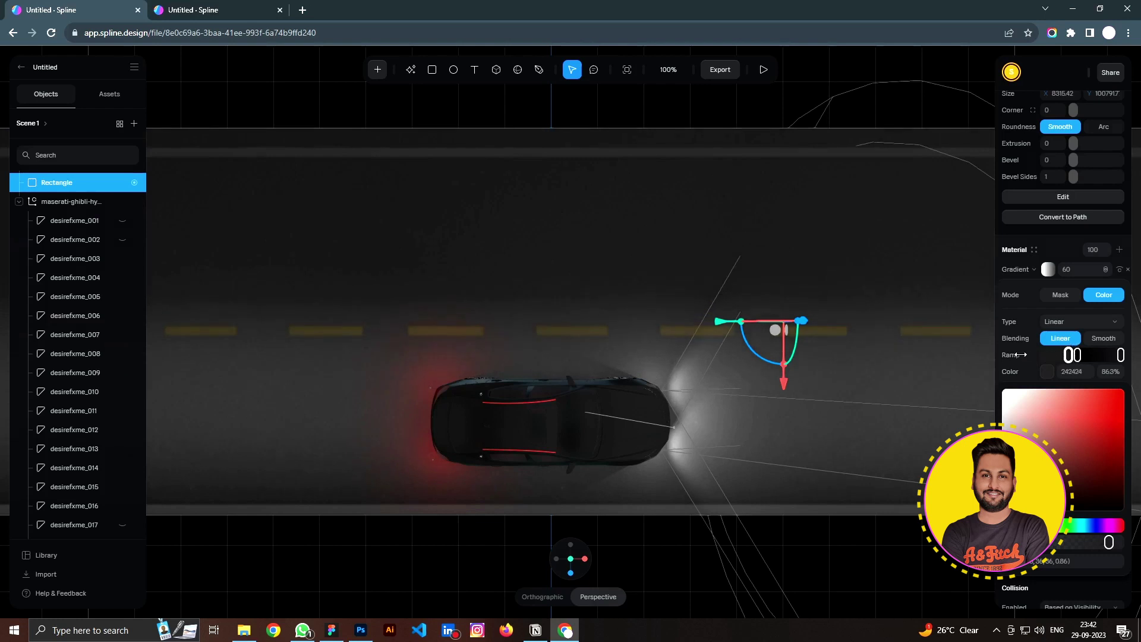
drag(1019, 355, 1044, 355)
click(1080, 355)
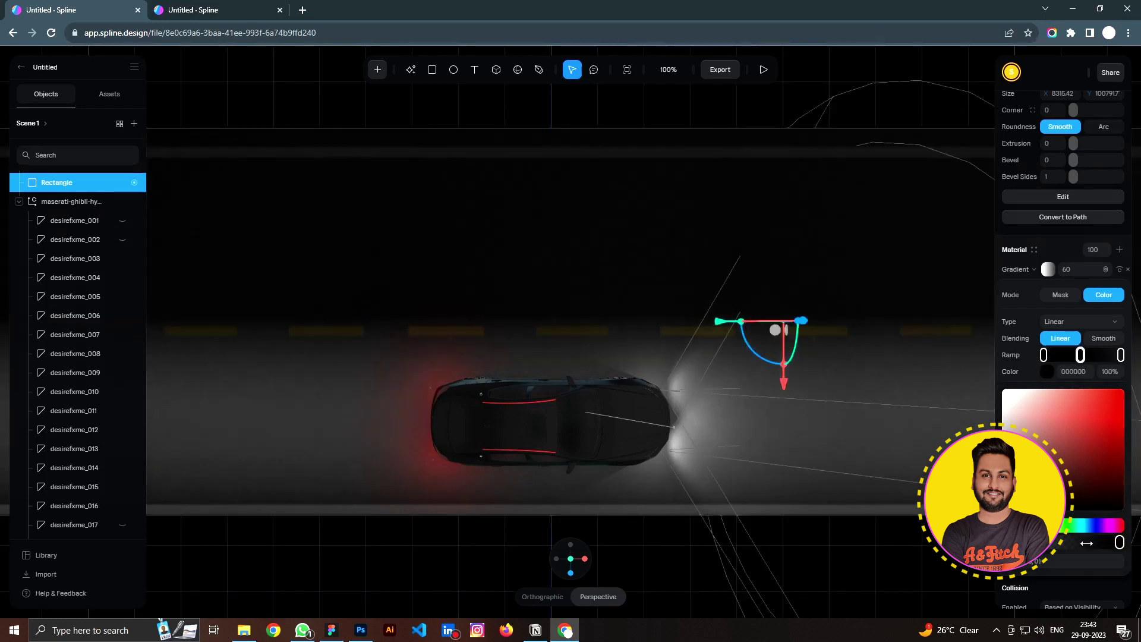
drag(1086, 543, 1068, 542)
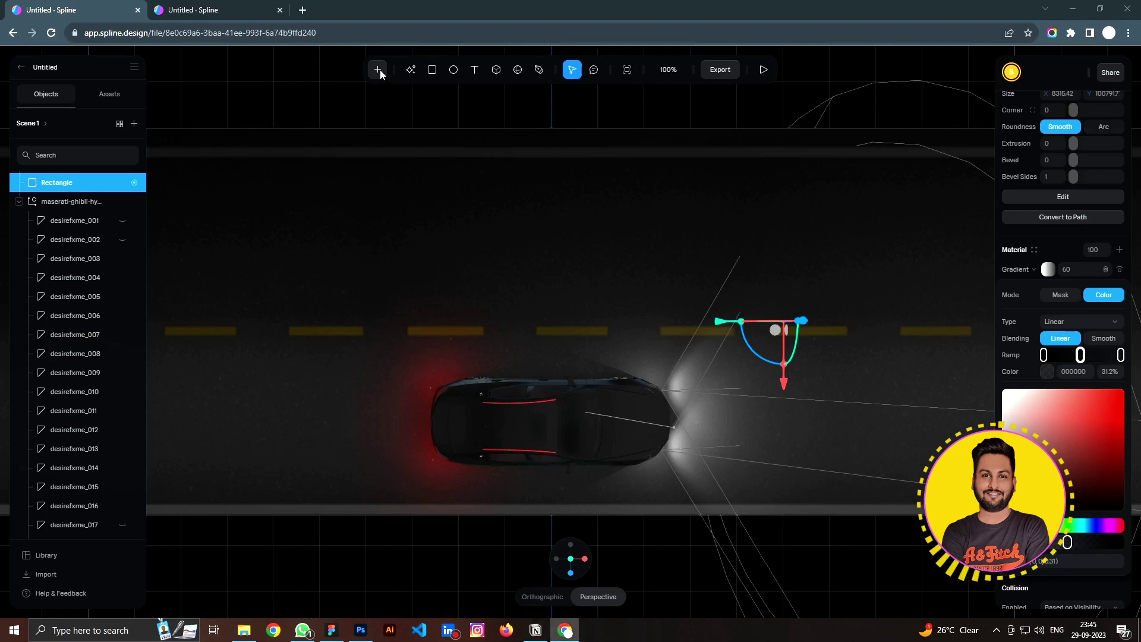
Add a perspective camera, set its zoom to 2, and raise the near clipping distance to 60
key(Escape)
click(378, 70)
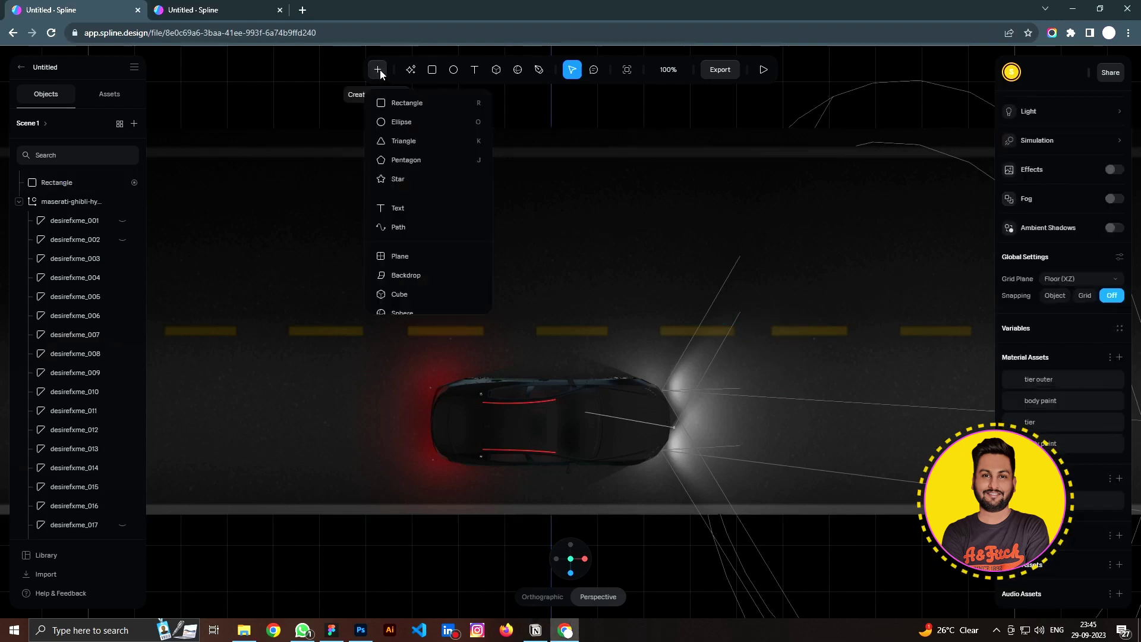
click(403, 249)
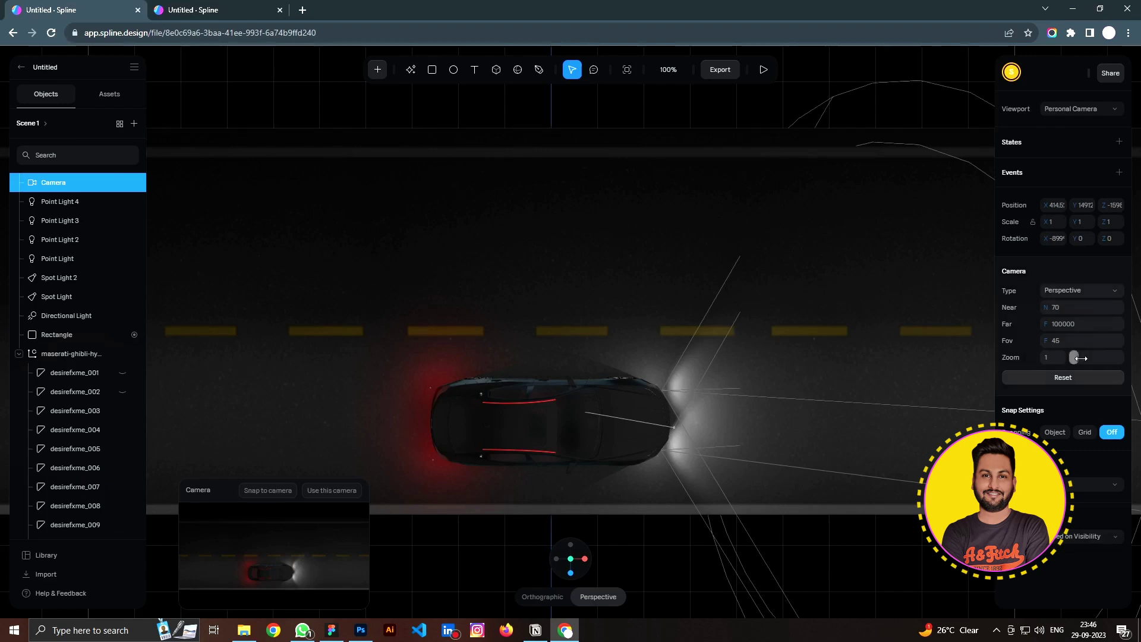
drag(1081, 357, 1070, 357)
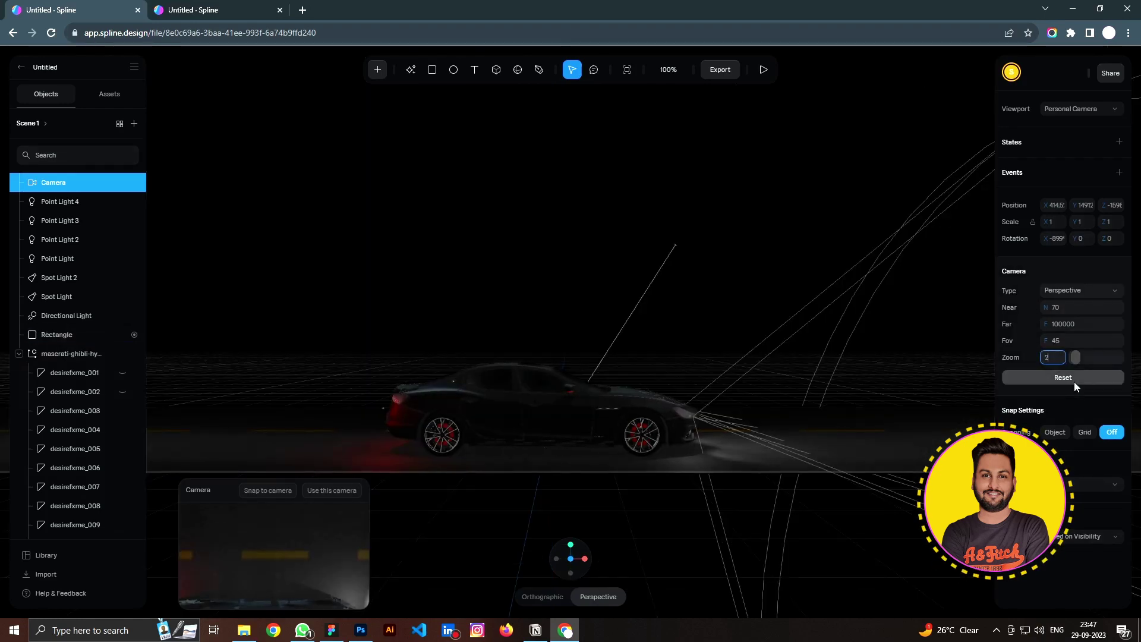
drag(1058, 308, 1067, 338)
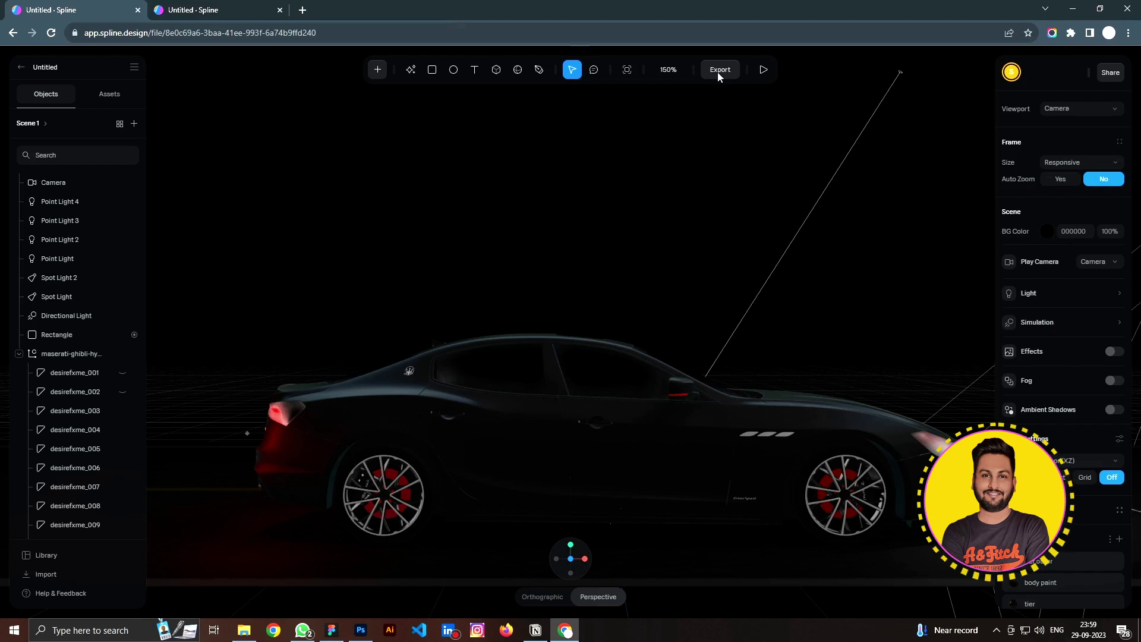
Preview the night scene from Export and orbit behind the car on the moving road
click(718, 72)
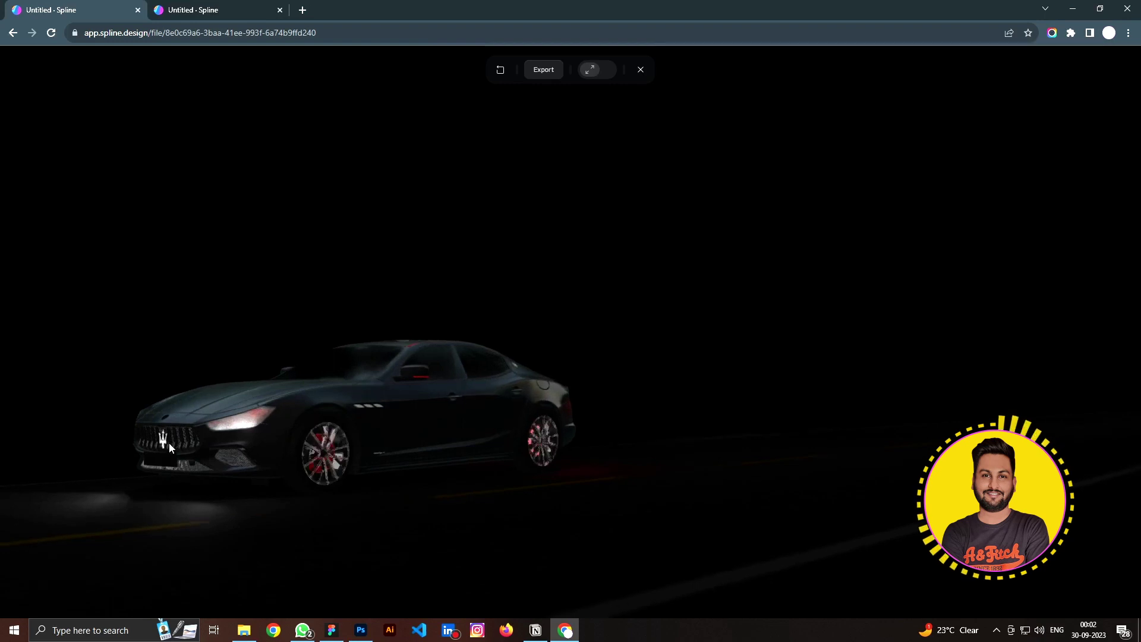
drag(169, 442, 683, 443)
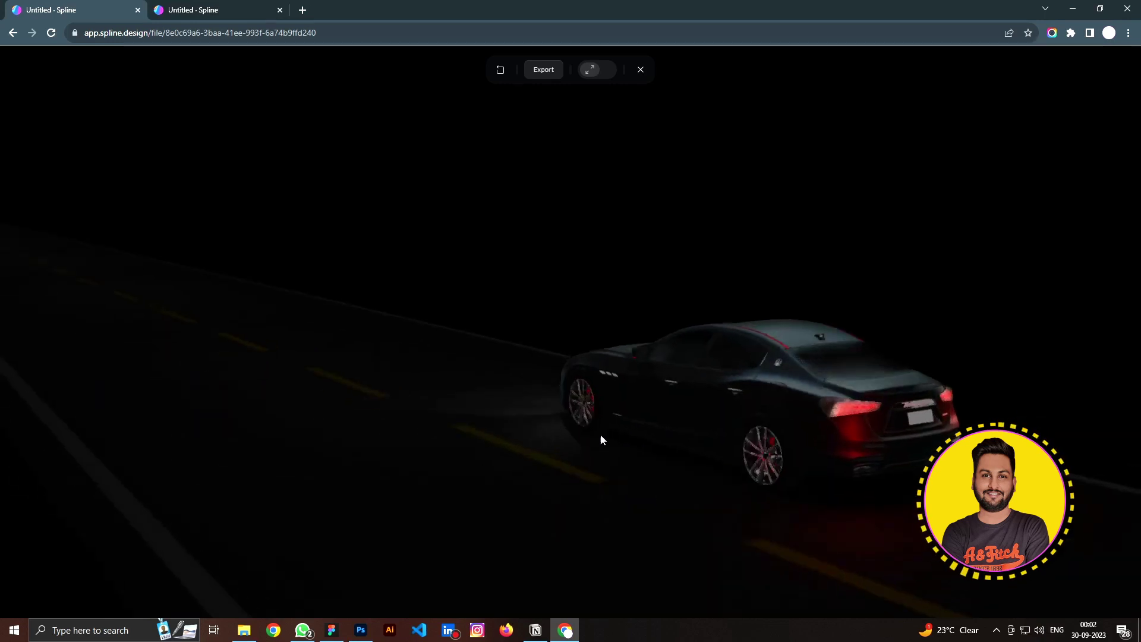